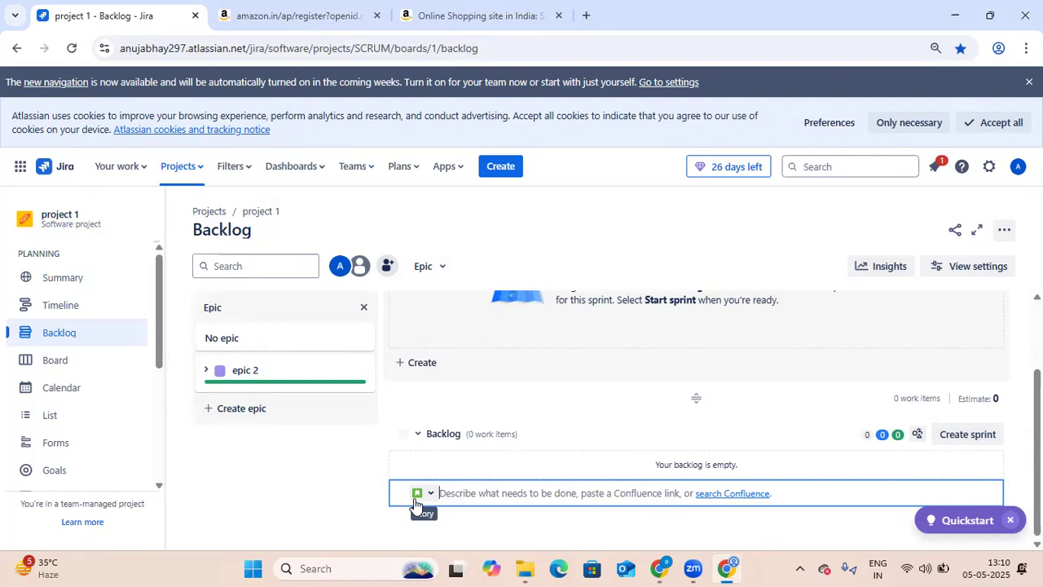
Add a story titled "As a user i should able to add the product" to the project 1 backlog
{"action": "type", "text": "A"}
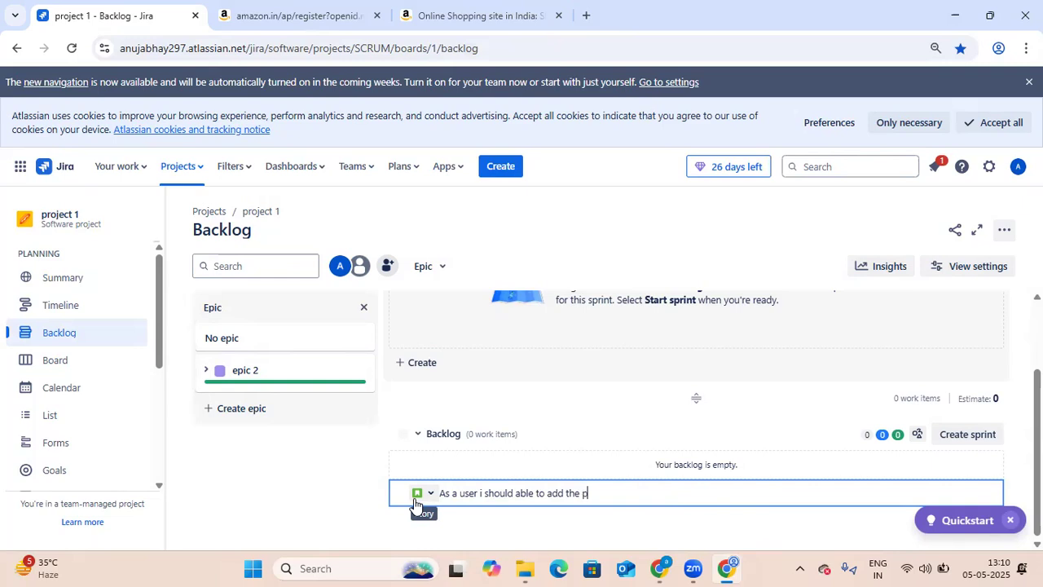
{"action": "type", "text": "t"}
{"action": "key", "text": "Return"}
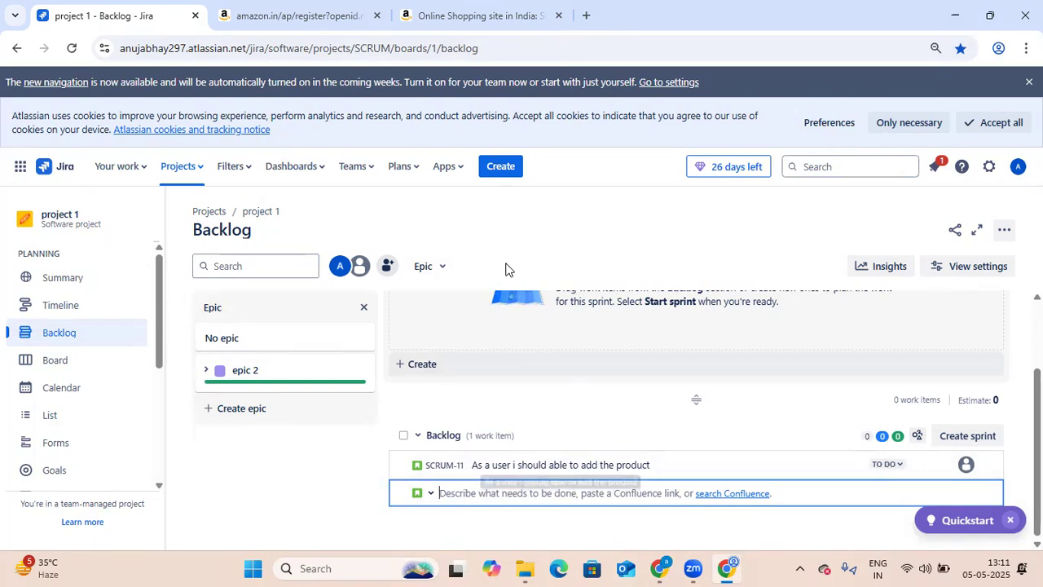
Explore the Atlassian Marketplace apps for Jira and search for "zephyr"
{"action": "left_click", "coordinate": [447, 171]}
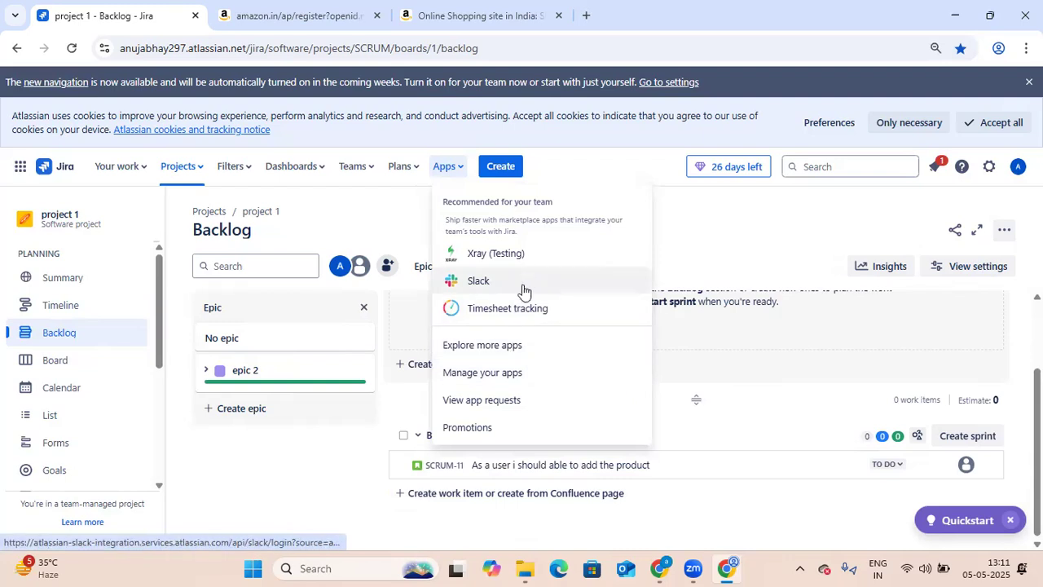
{"action": "left_click", "coordinate": [514, 345]}
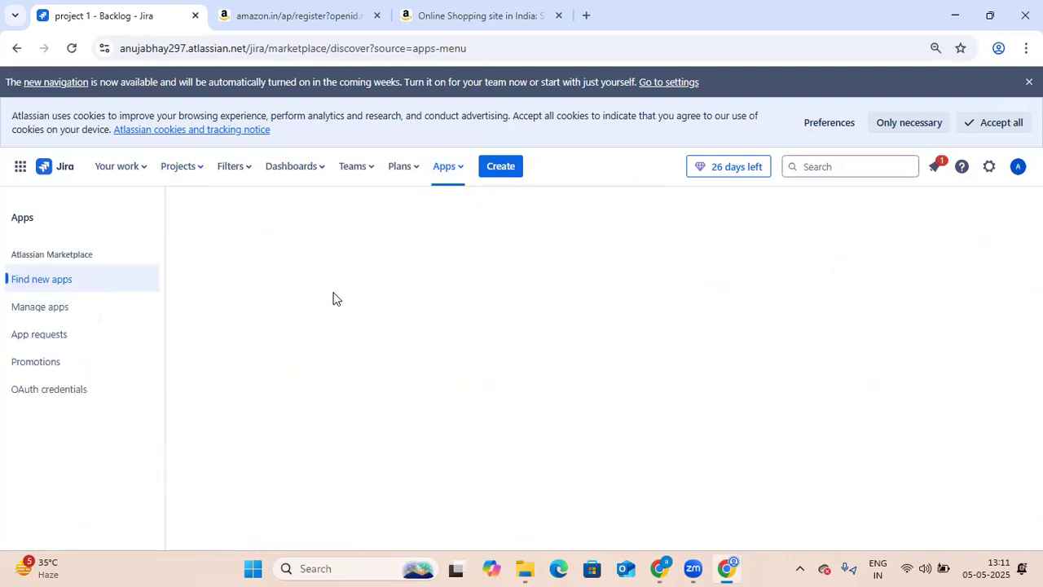
{"action": "left_click", "coordinate": [464, 291]}
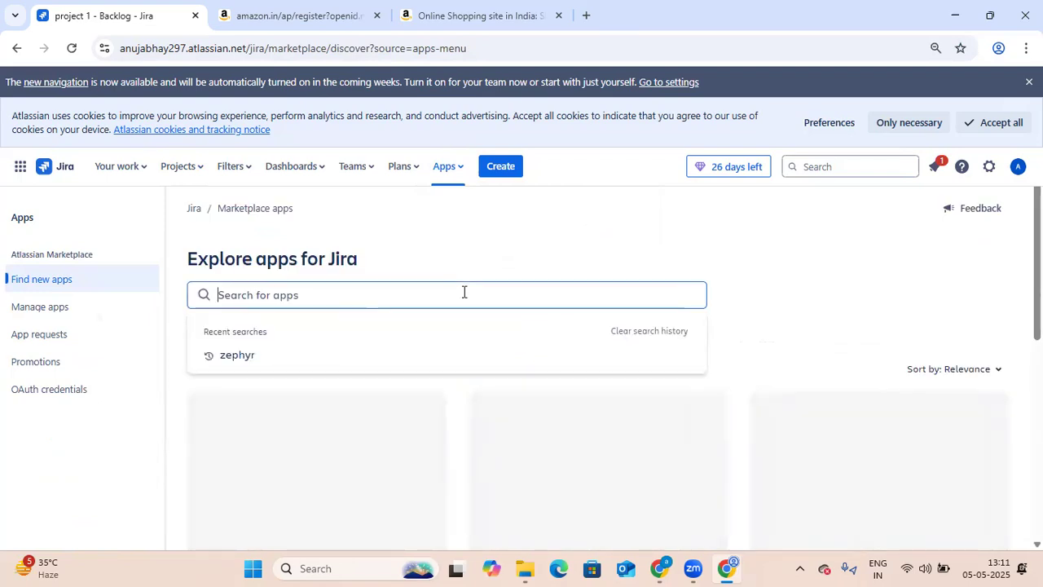
{"action": "left_click", "coordinate": [275, 293]}
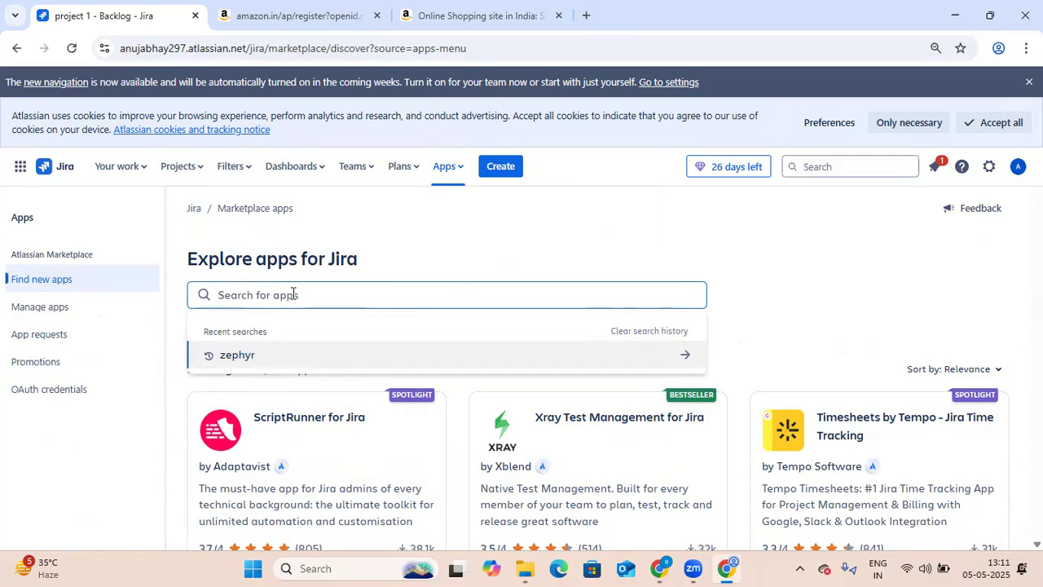
{"action": "type", "text": "Ze"}
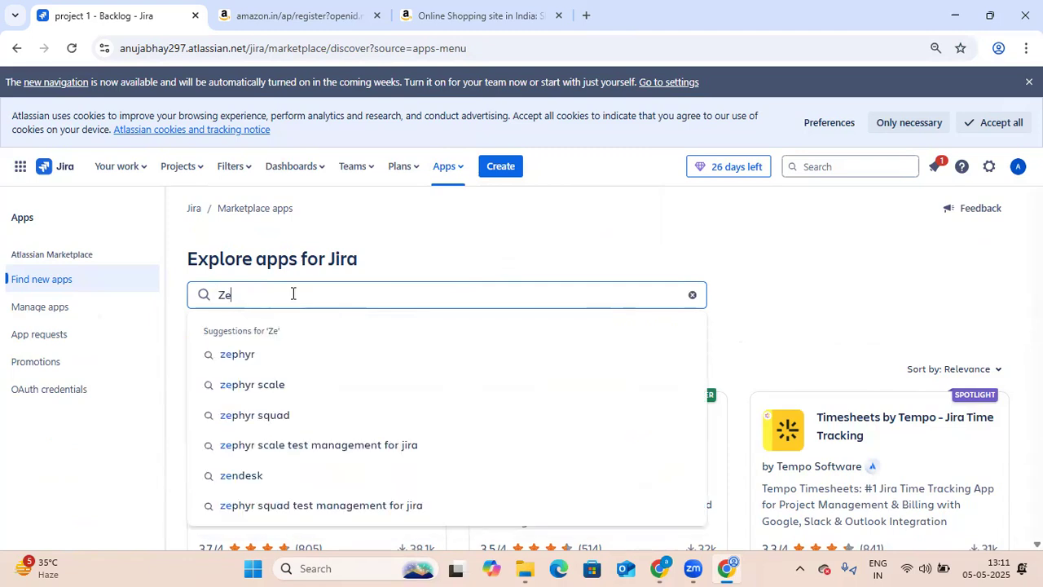
{"action": "type", "text": "phy"}
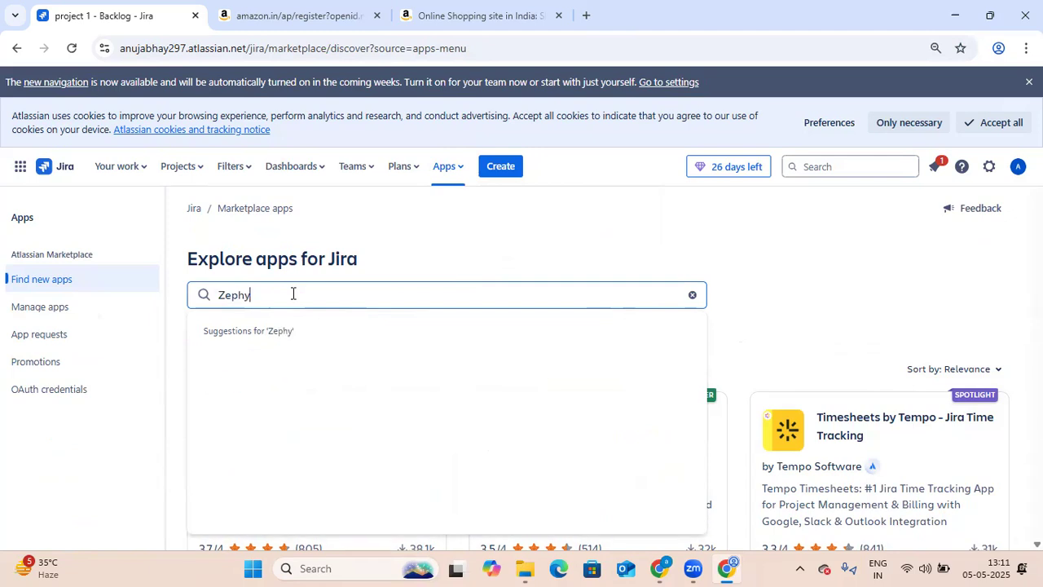
{"action": "type", "text": "r"}
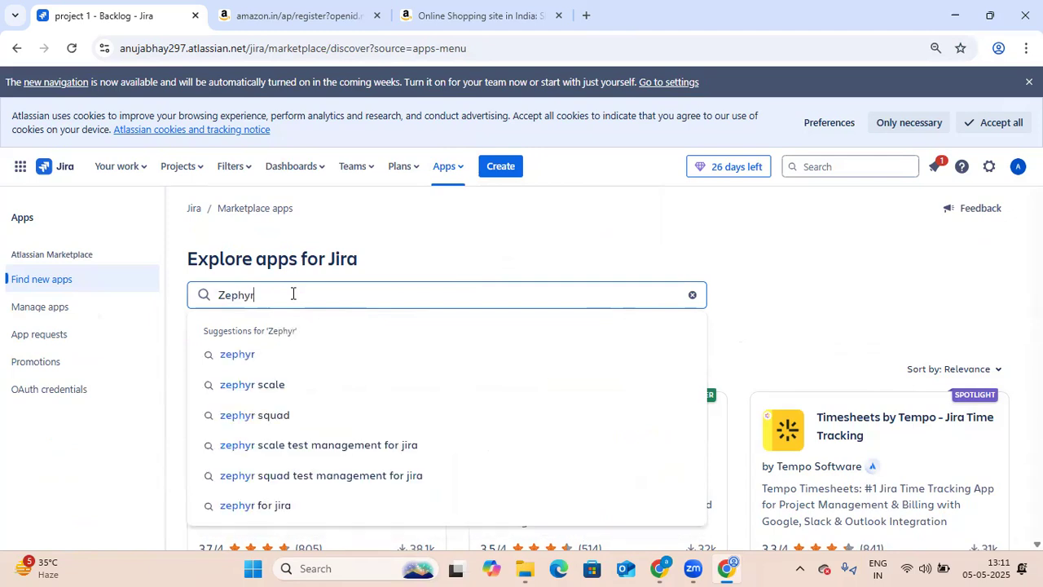
{"action": "left_click", "coordinate": [290, 360]}
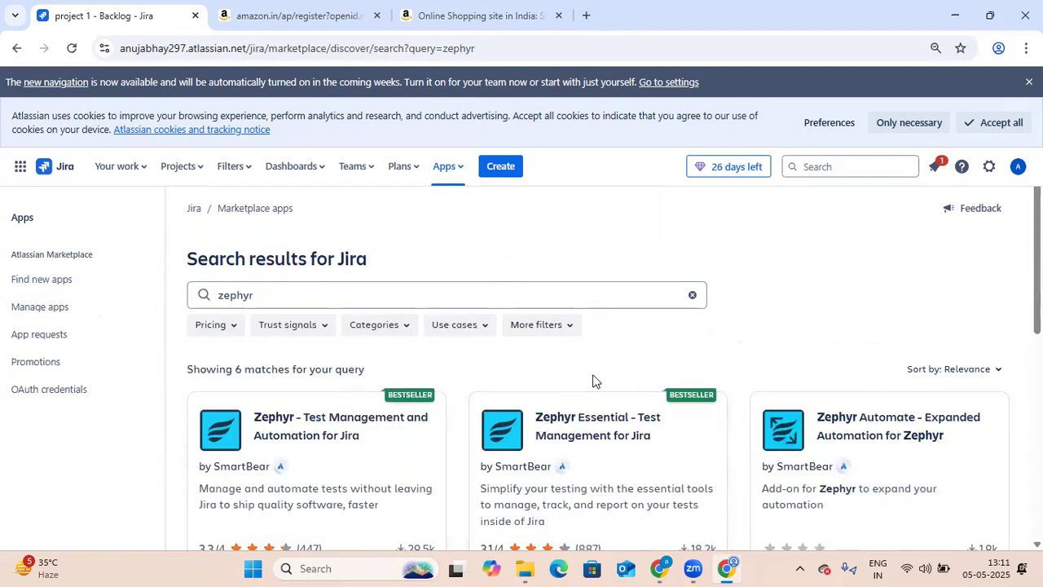
Add Zephyr Essential - Test Management for Jira to the site by starting its free trial
{"action": "scroll", "coordinate": [593, 381], "scroll_direction": "down", "scroll_amount": 1}
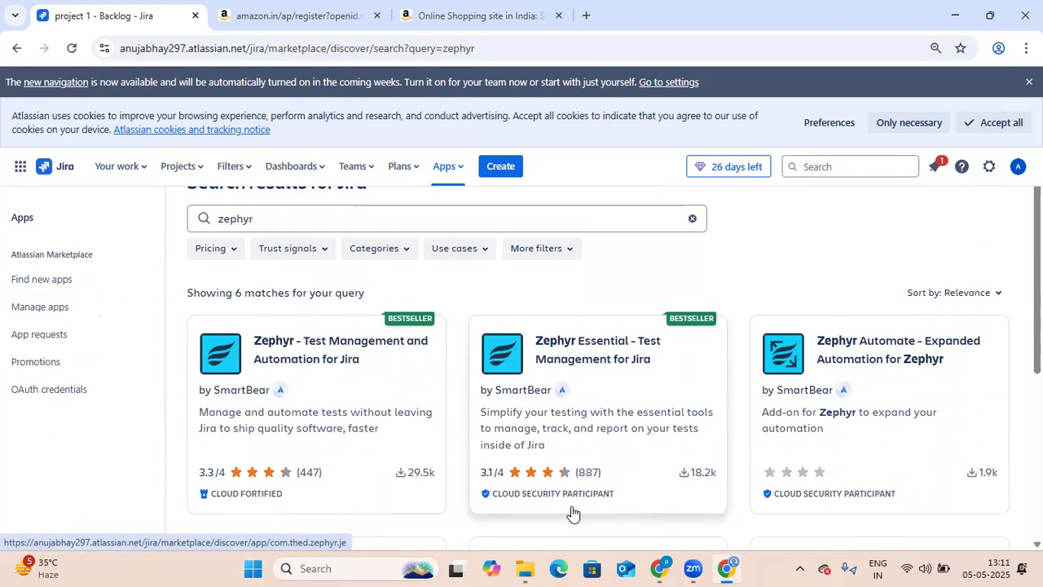
{"action": "scroll", "coordinate": [544, 502], "scroll_direction": "down", "scroll_amount": 1}
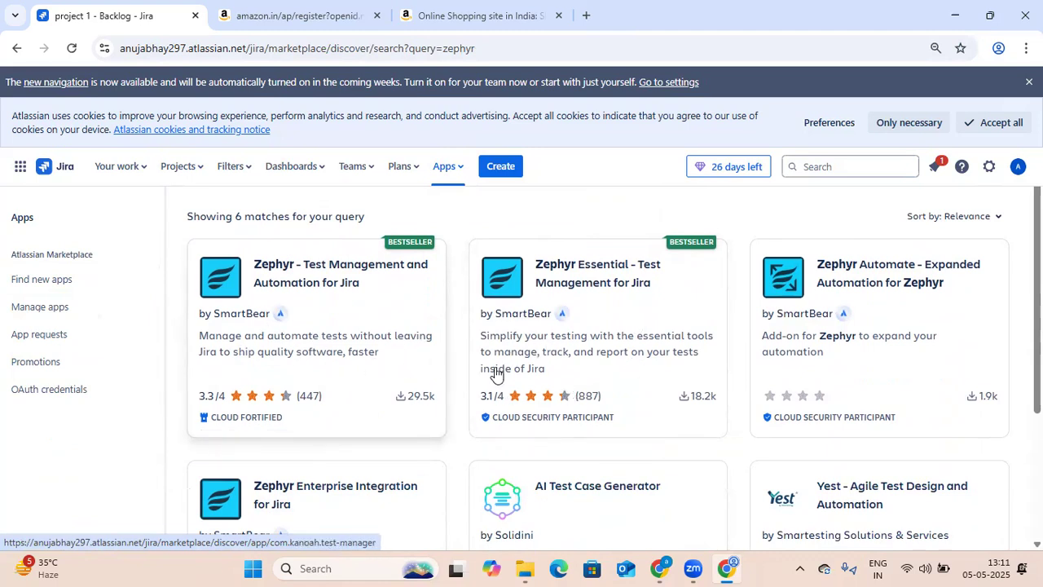
{"action": "left_click", "coordinate": [624, 364]}
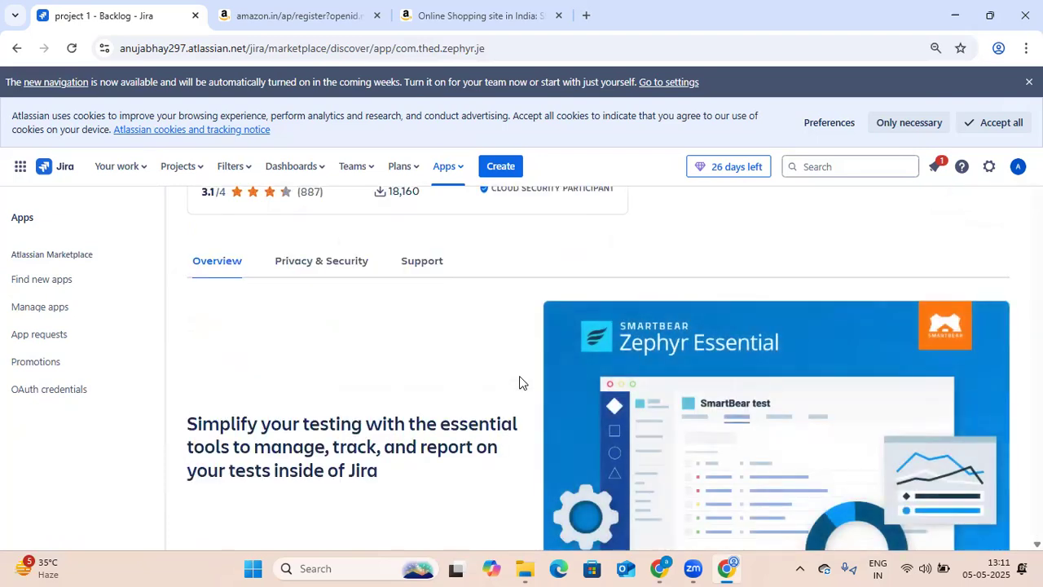
{"action": "scroll", "coordinate": [472, 363], "scroll_direction": "up", "scroll_amount": 2}
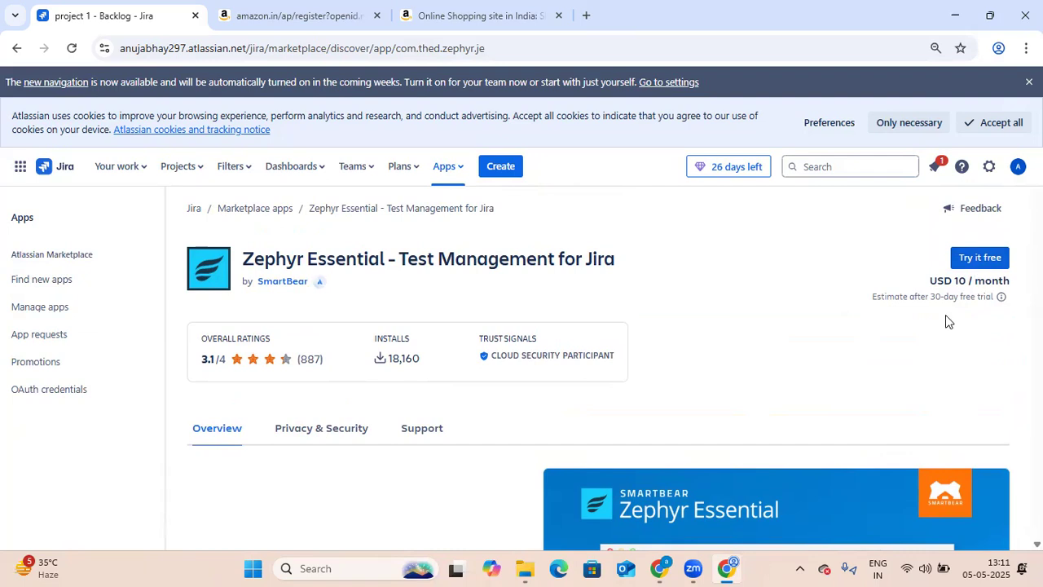
{"action": "left_click", "coordinate": [980, 259]}
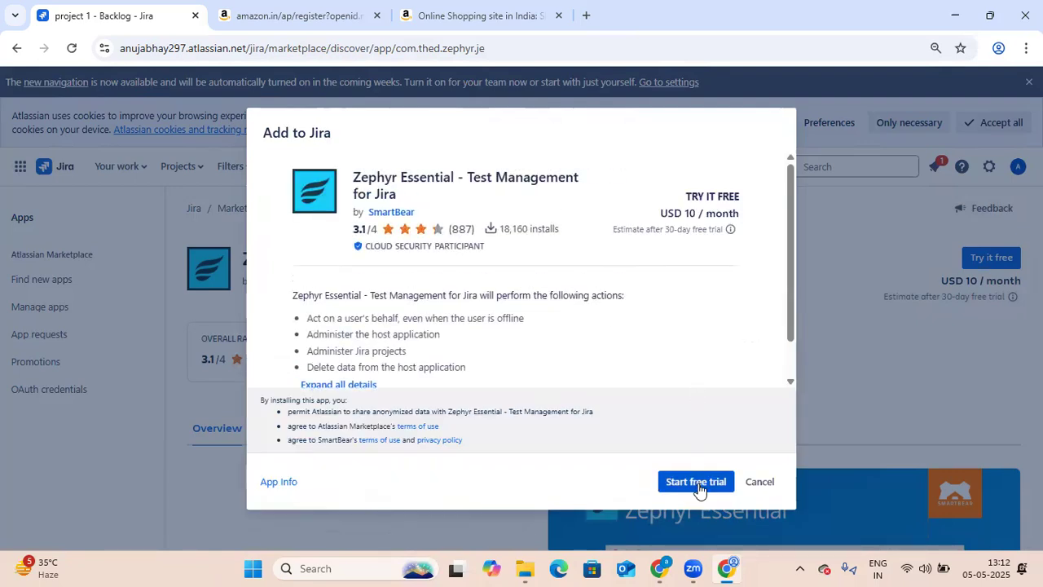
{"action": "left_click", "coordinate": [696, 482]}
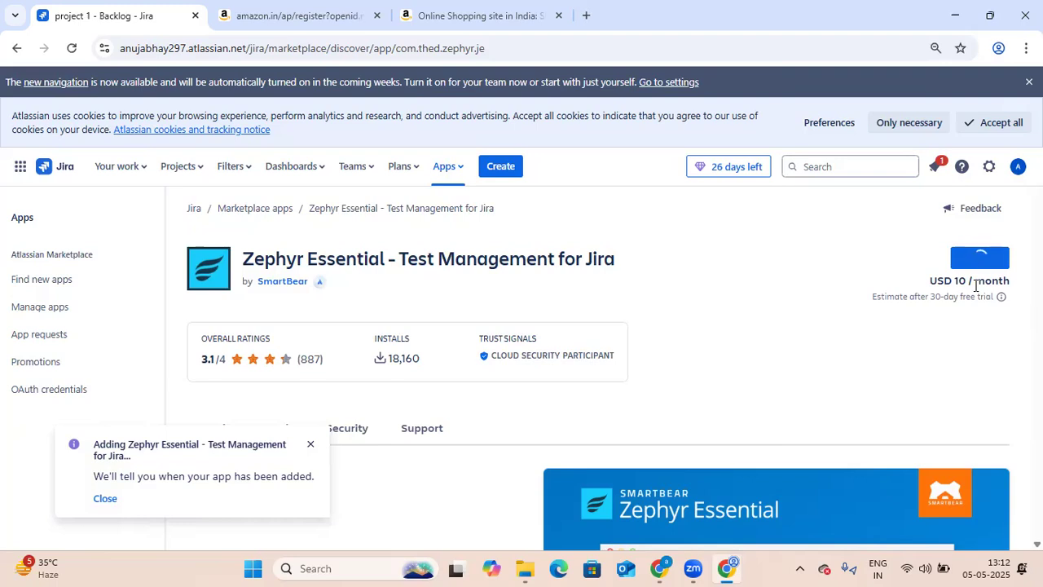
Duplicate the Zephyr Essential page in a second browser tab and check the installation status in both tabs
{"action": "right_click", "coordinate": [148, 30]}
{"action": "left_click", "coordinate": [208, 173]}
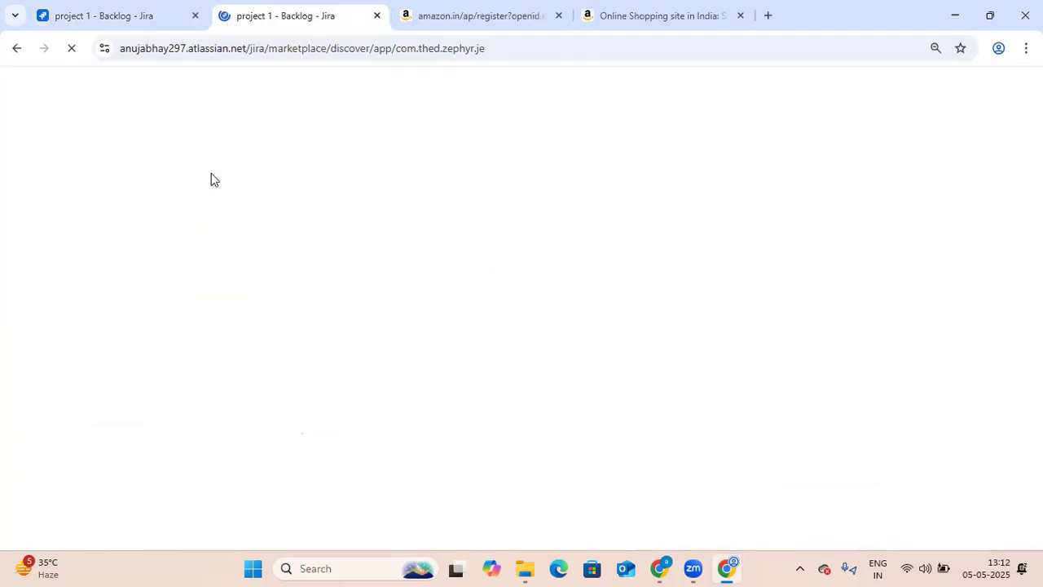
{"action": "left_click", "coordinate": [151, 18]}
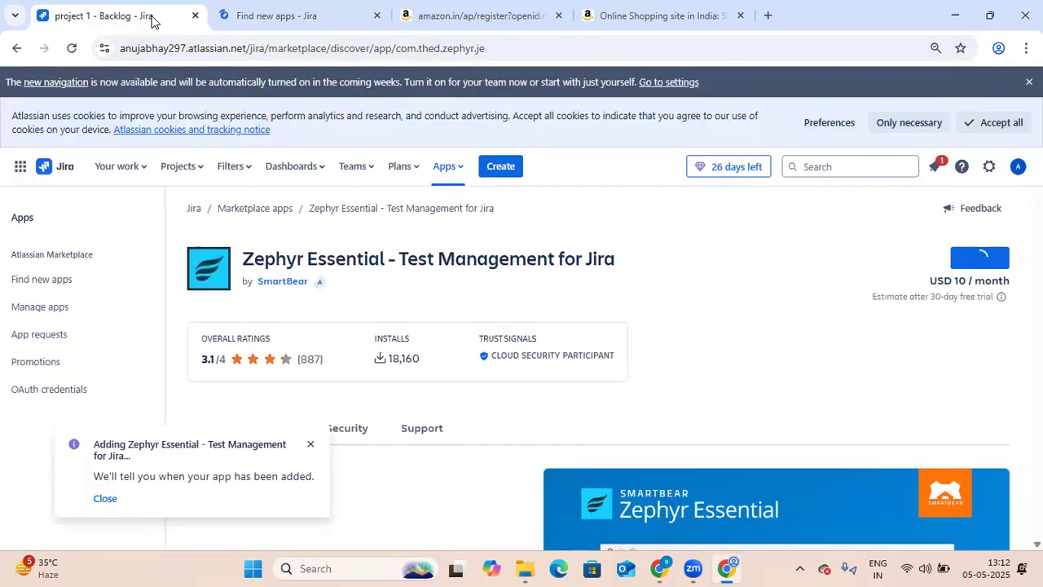
{"action": "left_click", "coordinate": [290, 20]}
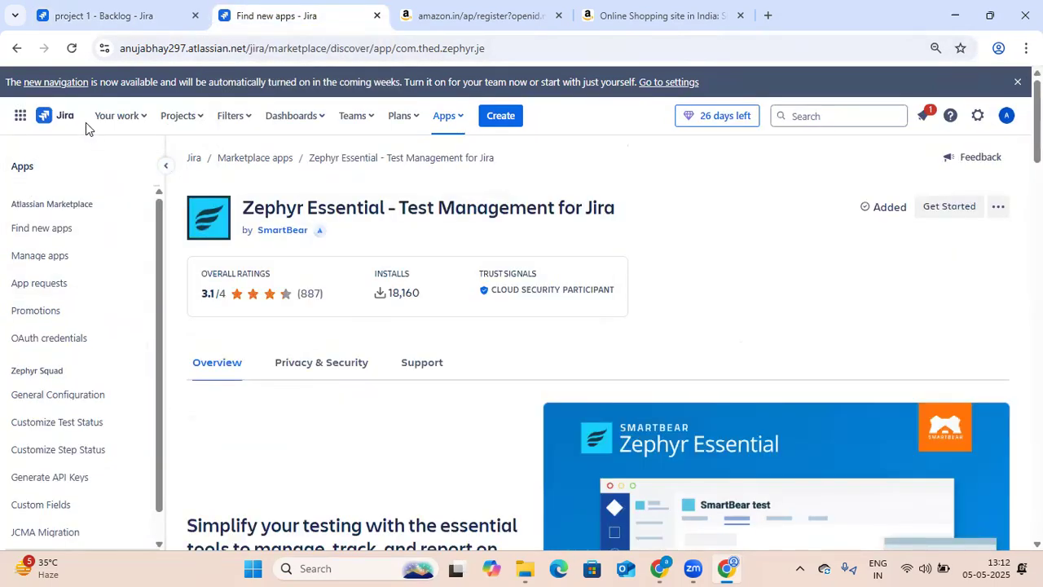
{"action": "left_click", "coordinate": [156, 18]}
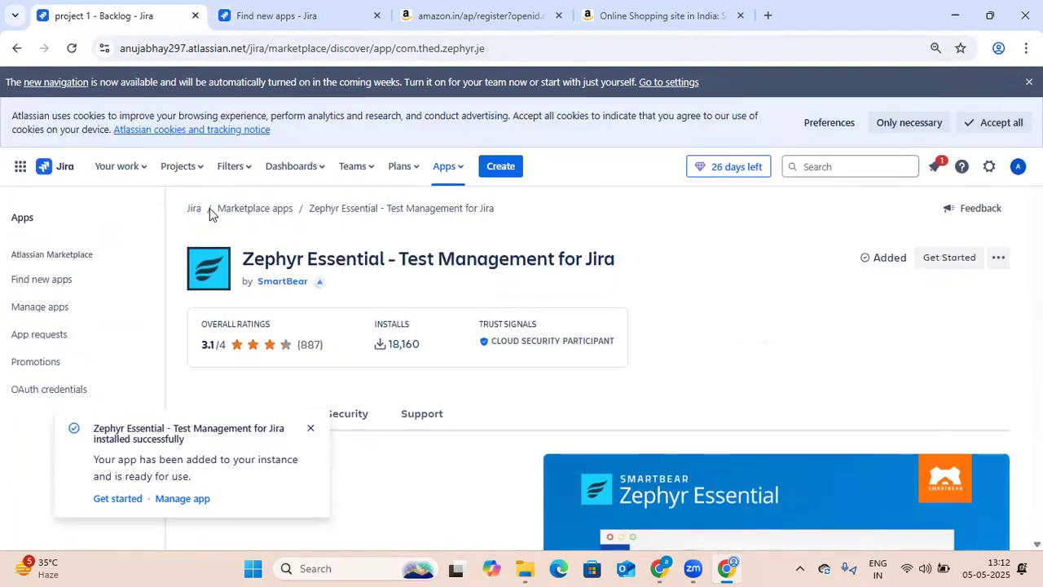
Launch the installed Zephyr Squad app in the original browser tab
{"action": "left_click", "coordinate": [169, 171]}
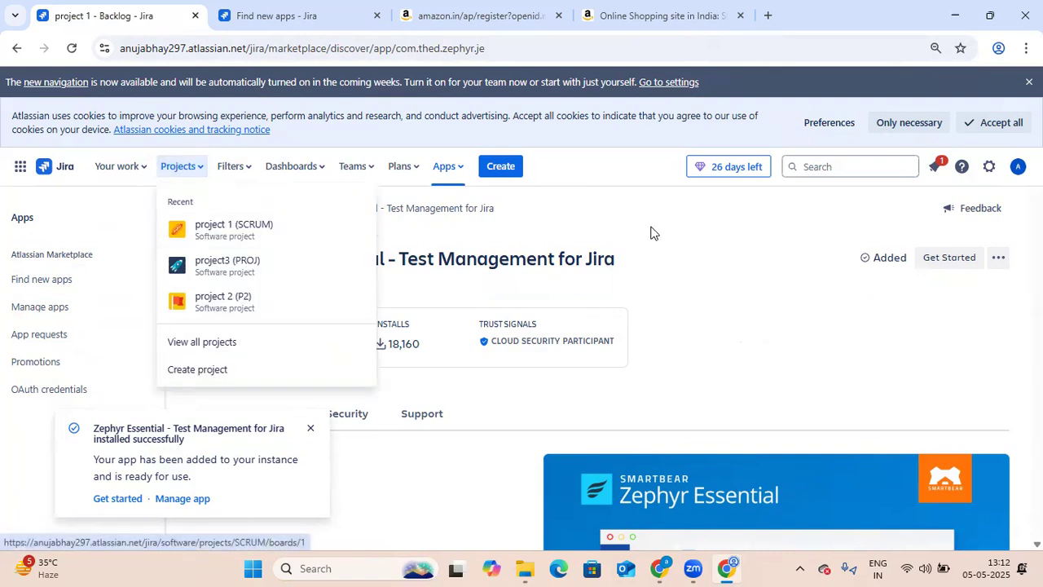
{"action": "left_click", "coordinate": [692, 218]}
{"action": "left_click", "coordinate": [446, 170]}
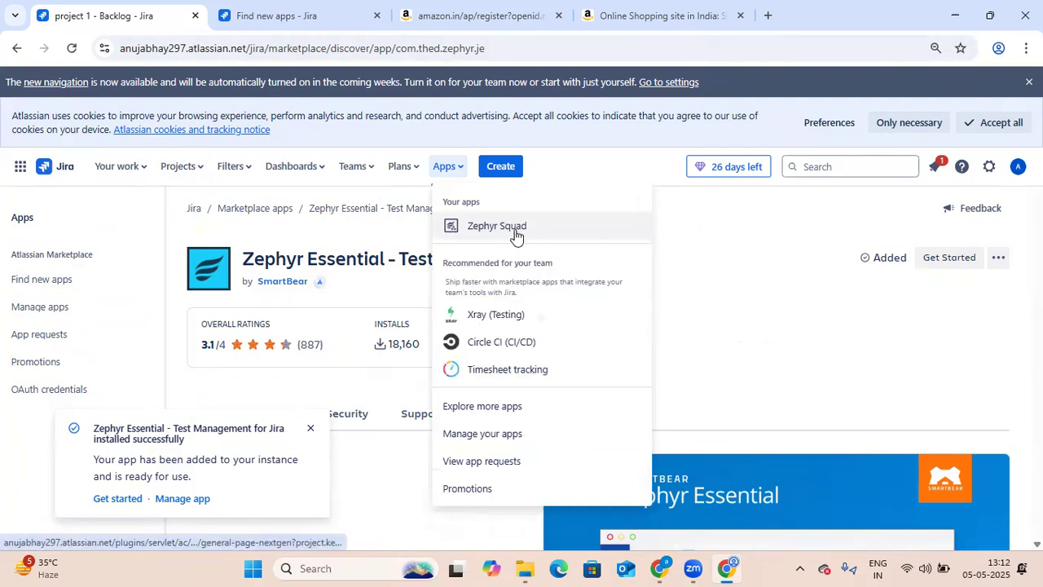
{"action": "left_click", "coordinate": [514, 233]}
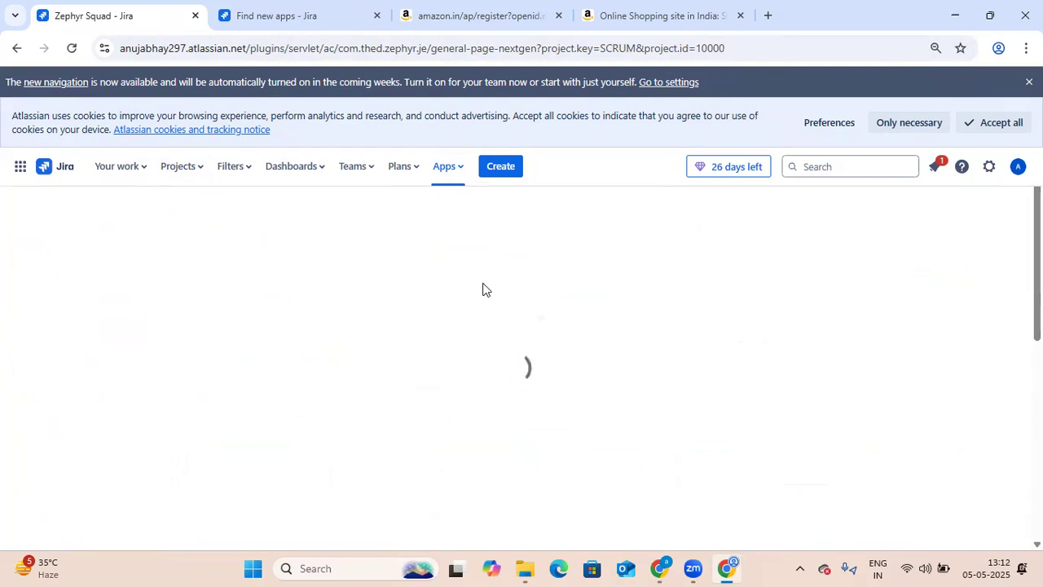
{"action": "left_click", "coordinate": [330, 20]}
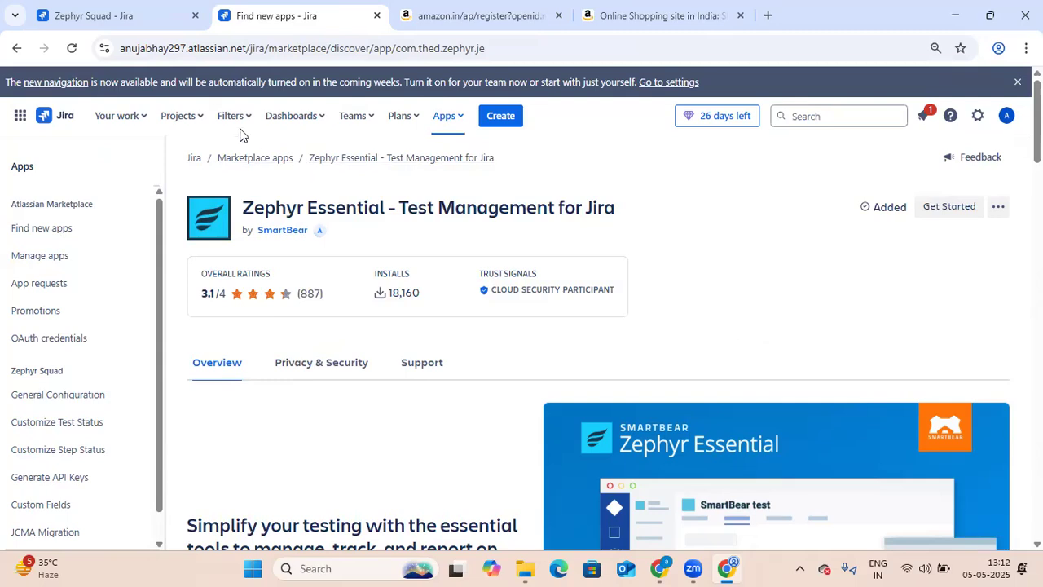
{"action": "left_click", "coordinate": [149, 16]}
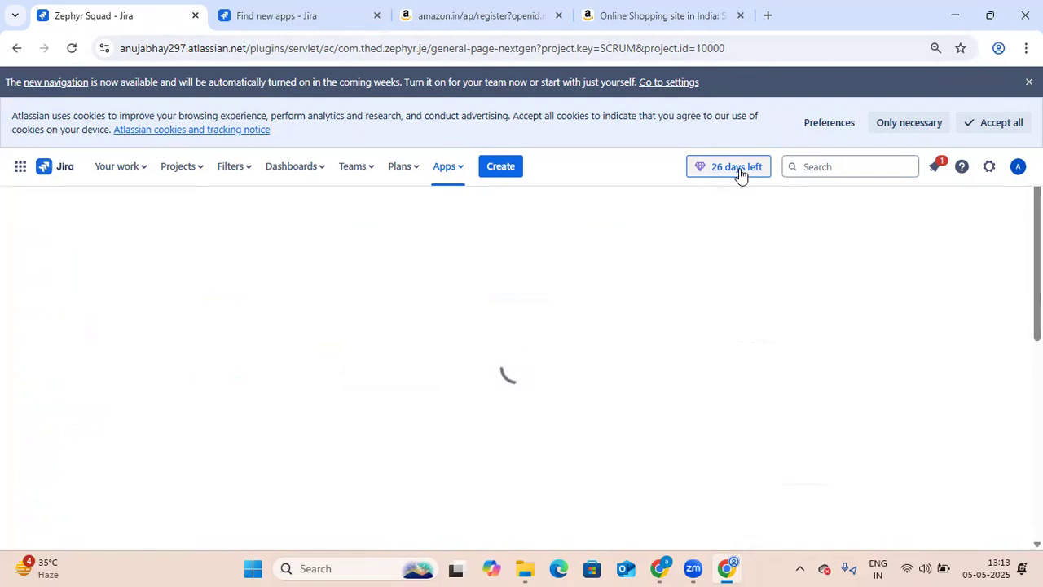
In the duplicated browser tab, open project 1's backlog and go to the project's Zephyr Squad page
{"action": "left_click", "coordinate": [327, 18]}
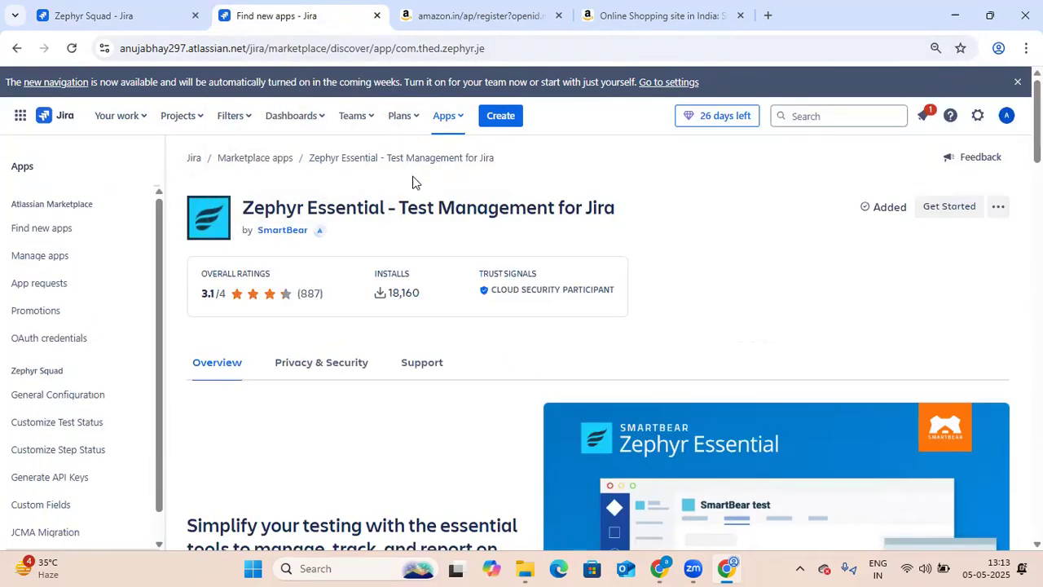
{"action": "left_click", "coordinate": [202, 115]}
{"action": "left_click", "coordinate": [246, 186]}
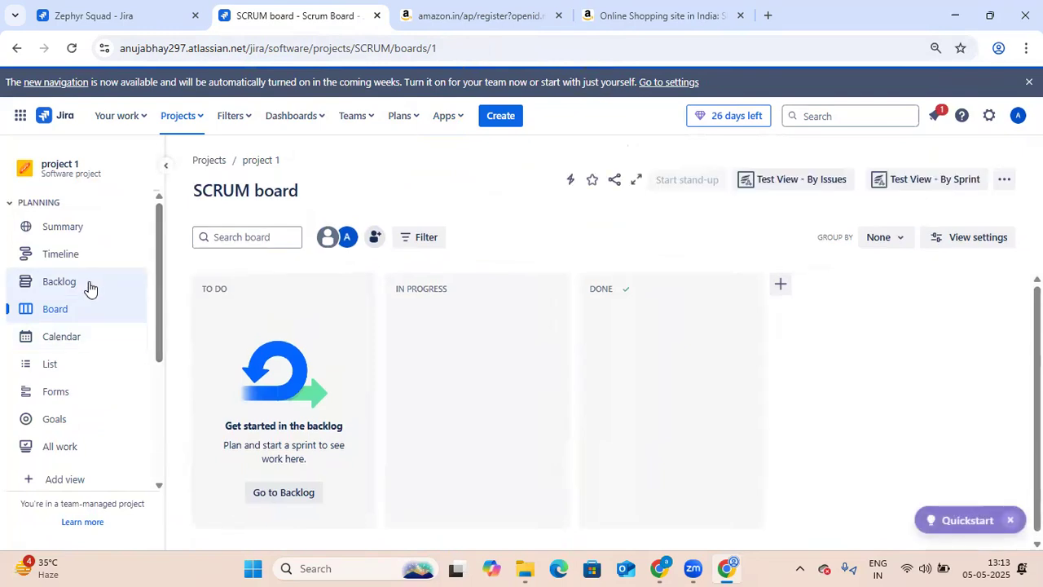
{"action": "left_click", "coordinate": [86, 285]}
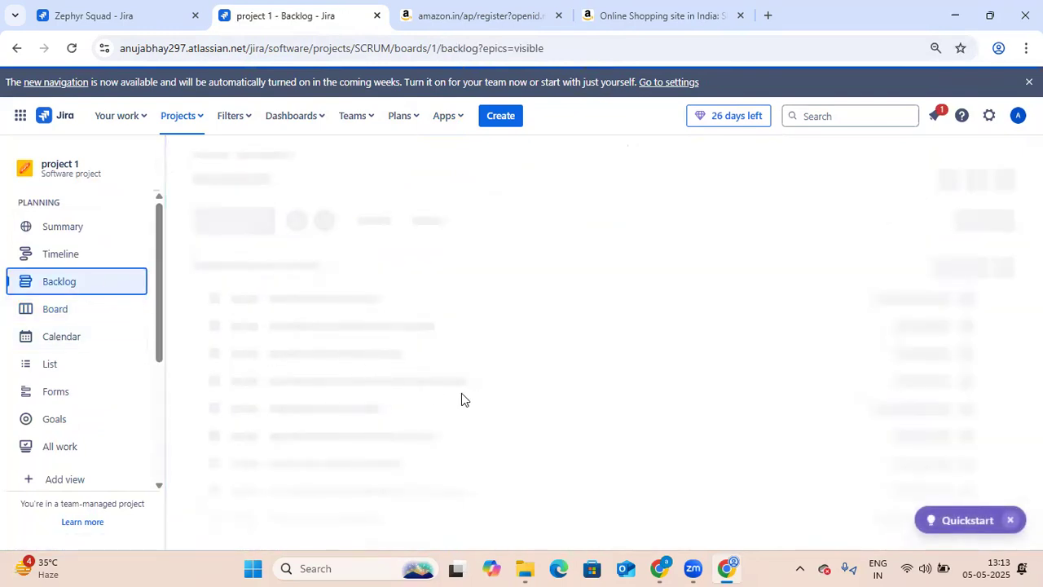
{"action": "scroll", "coordinate": [512, 392], "scroll_direction": "down", "scroll_amount": 1}
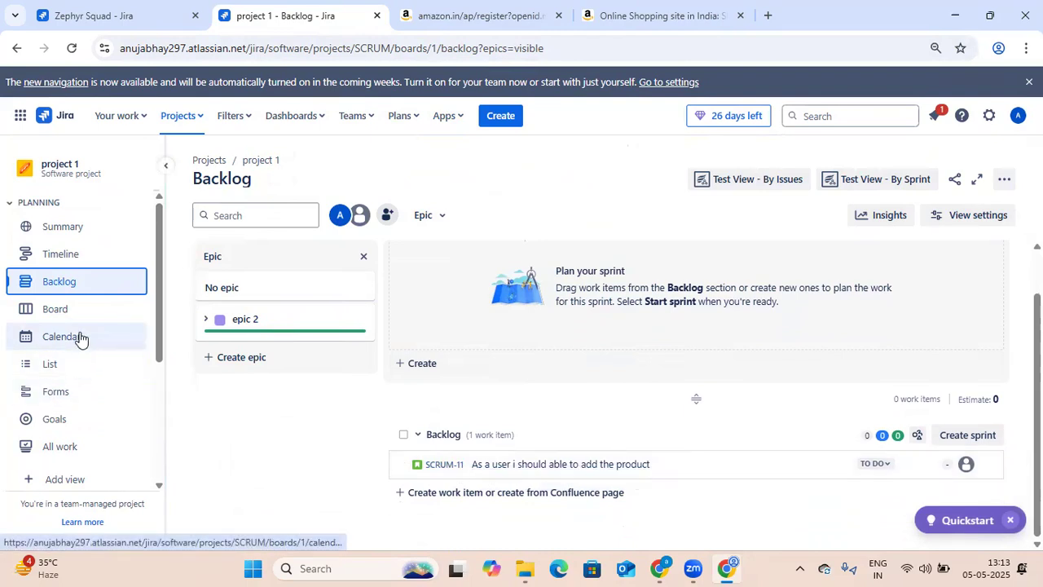
{"action": "scroll", "coordinate": [77, 346], "scroll_direction": "down", "scroll_amount": 3}
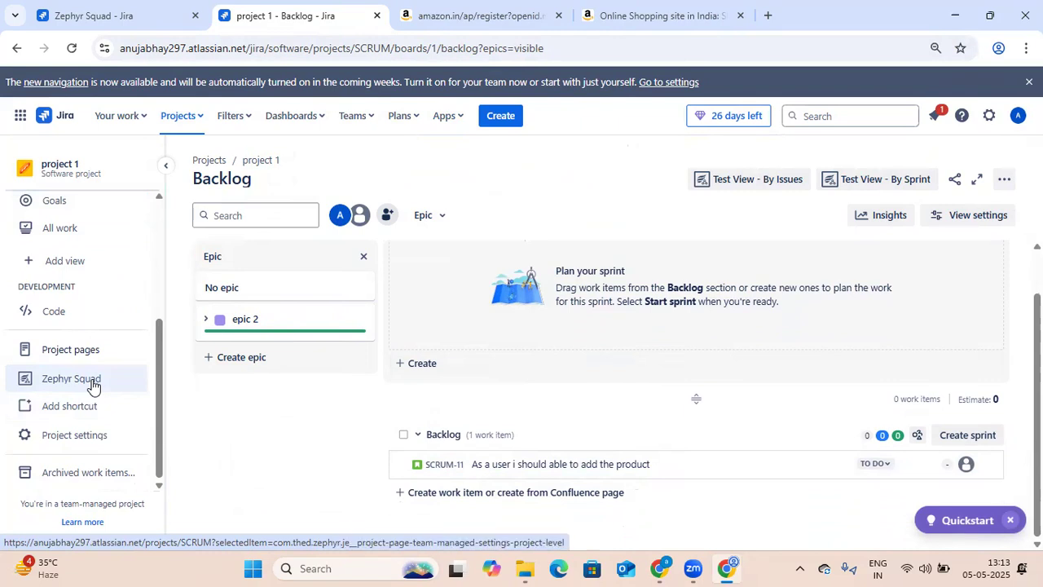
{"action": "left_click", "coordinate": [92, 385]}
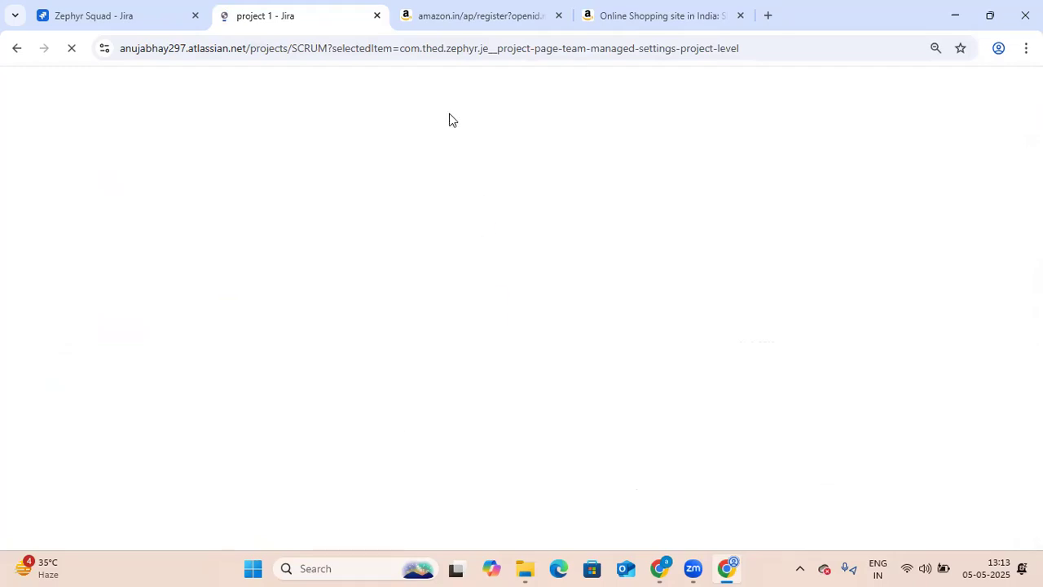
Dismiss the error notification in the original Zephyr Squad tab and return to project 1's Zephyr Squad page
{"action": "left_click", "coordinate": [125, 16]}
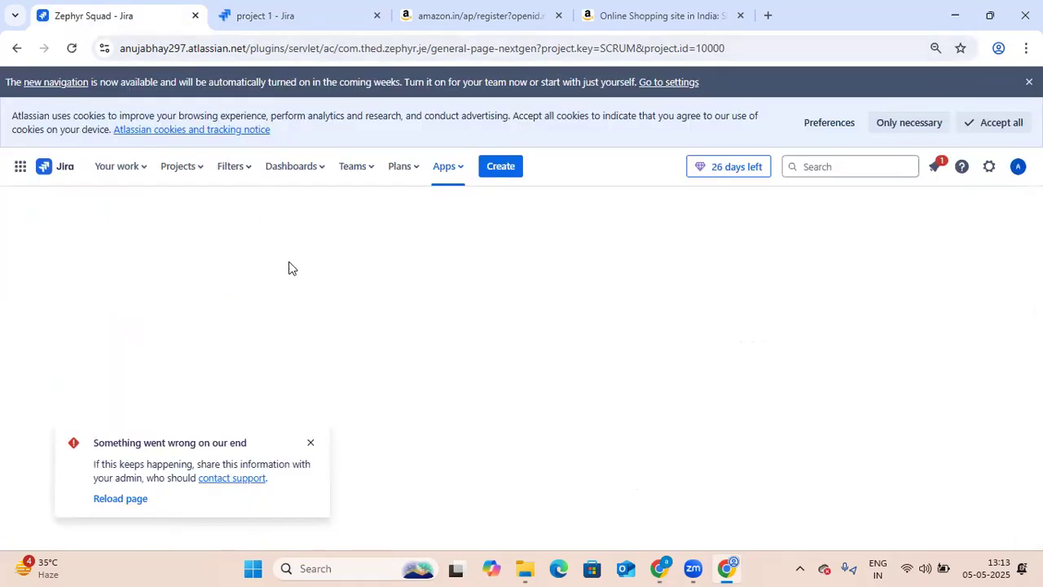
{"action": "left_click", "coordinate": [311, 443]}
{"action": "left_click", "coordinate": [310, 18]}
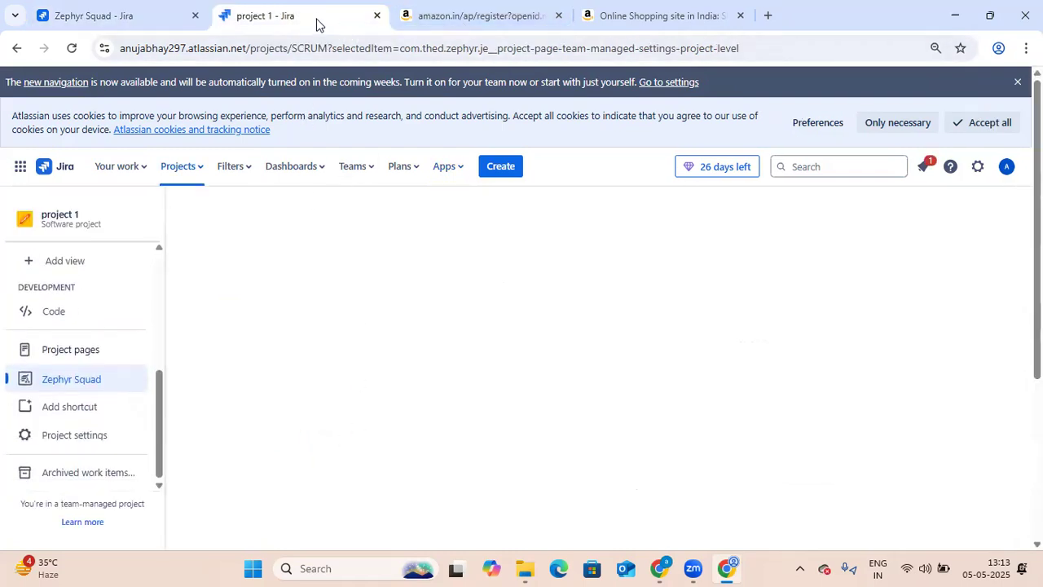
{"action": "scroll", "coordinate": [136, 338], "scroll_direction": "up", "scroll_amount": 3}
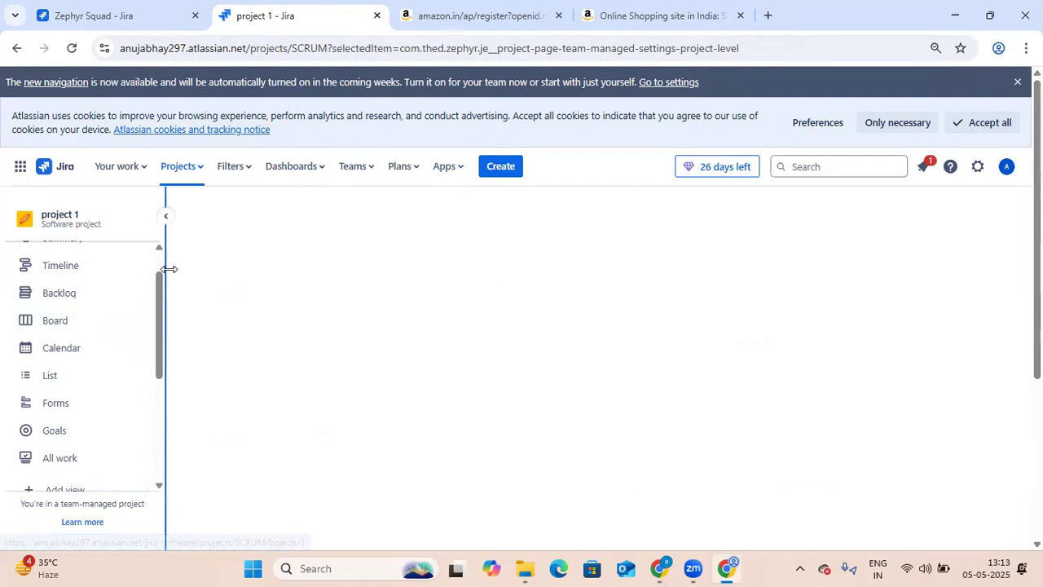
{"action": "scroll", "coordinate": [106, 314], "scroll_direction": "down", "scroll_amount": 3}
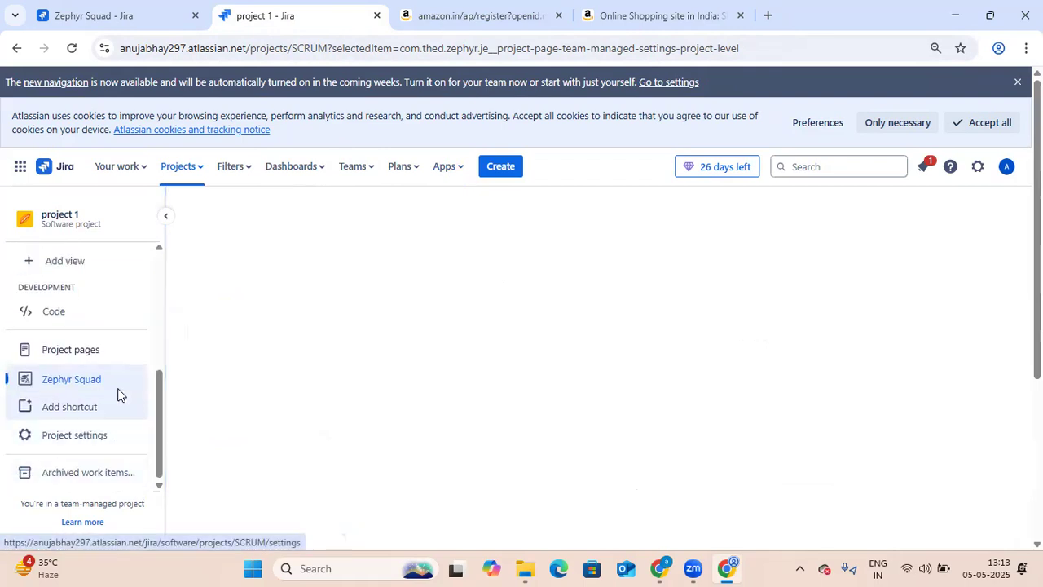
{"action": "scroll", "coordinate": [120, 372], "scroll_direction": "up", "scroll_amount": 3}
{"action": "scroll", "coordinate": [118, 371], "scroll_direction": "up", "scroll_amount": 2}
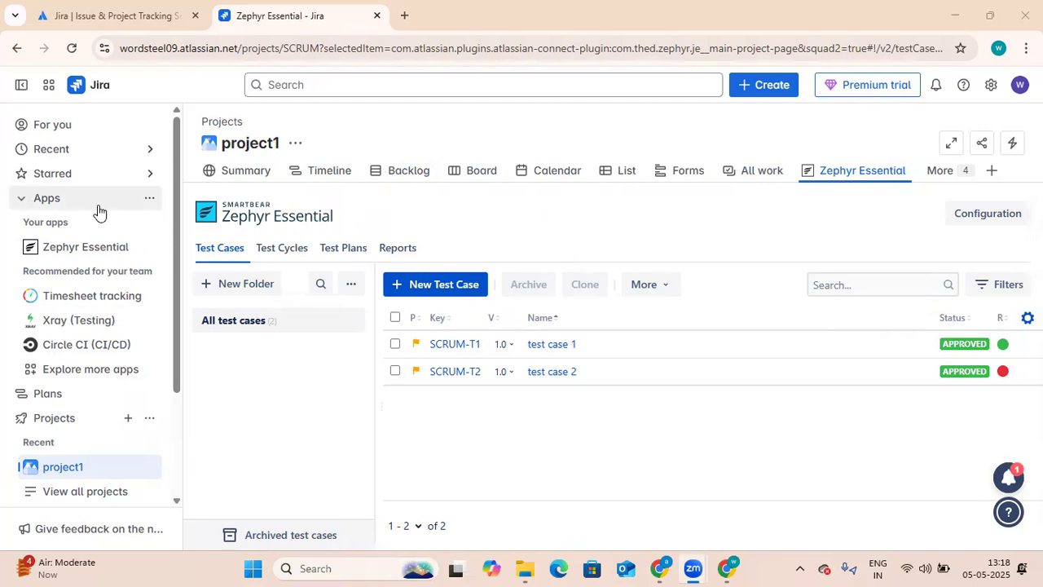
Open the installed Zephyr Essential app for project1
{"action": "left_click", "coordinate": [22, 198]}
{"action": "left_click", "coordinate": [22, 198]}
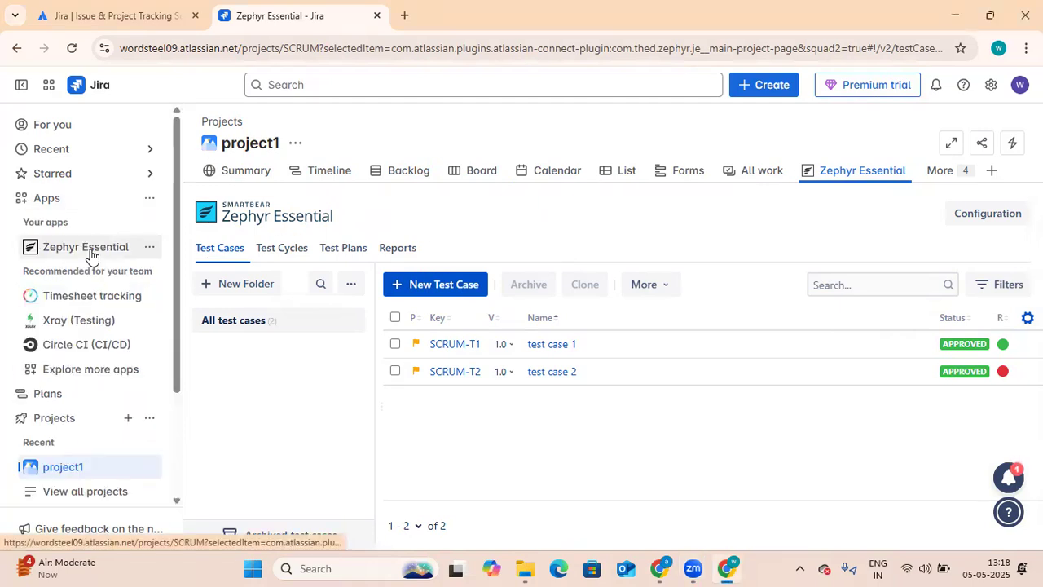
{"action": "left_click", "coordinate": [86, 247]}
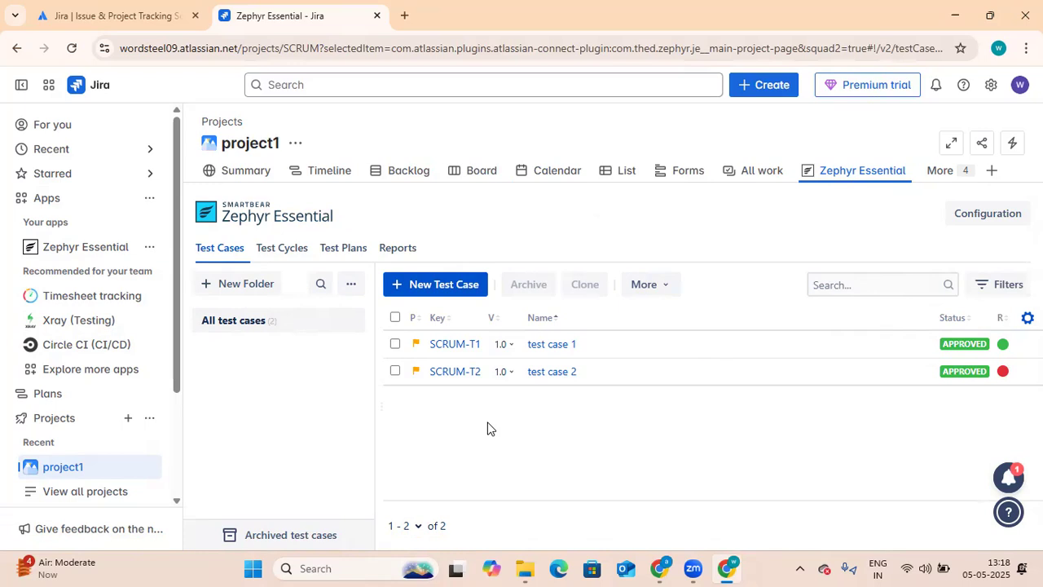
{"action": "left_click", "coordinate": [461, 286]}
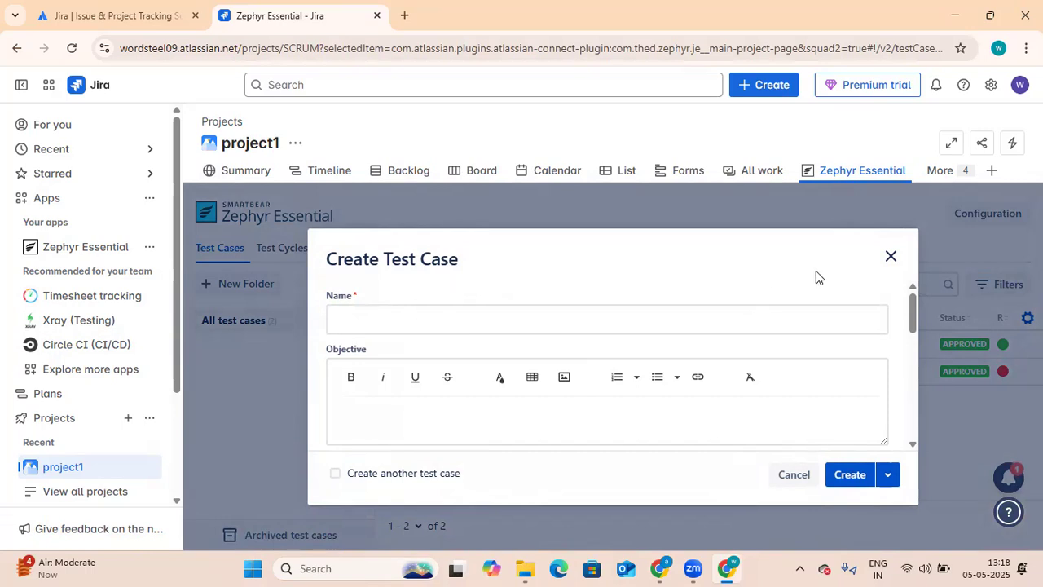
{"action": "left_click", "coordinate": [891, 257]}
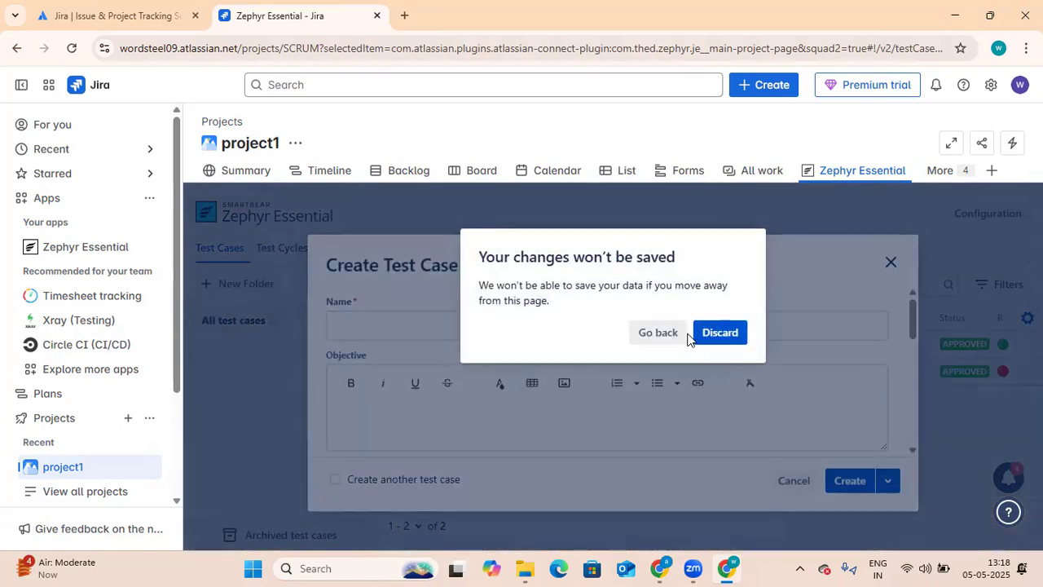
{"action": "left_click", "coordinate": [700, 335]}
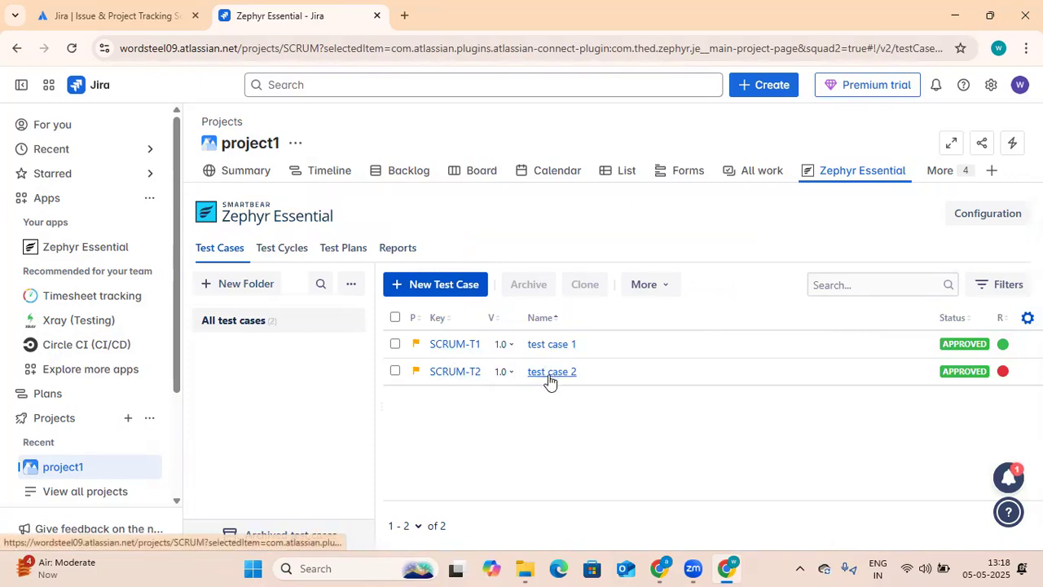
Create two new test cases named "test case 3" and "test case 4" in project1
{"action": "left_click", "coordinate": [437, 285]}
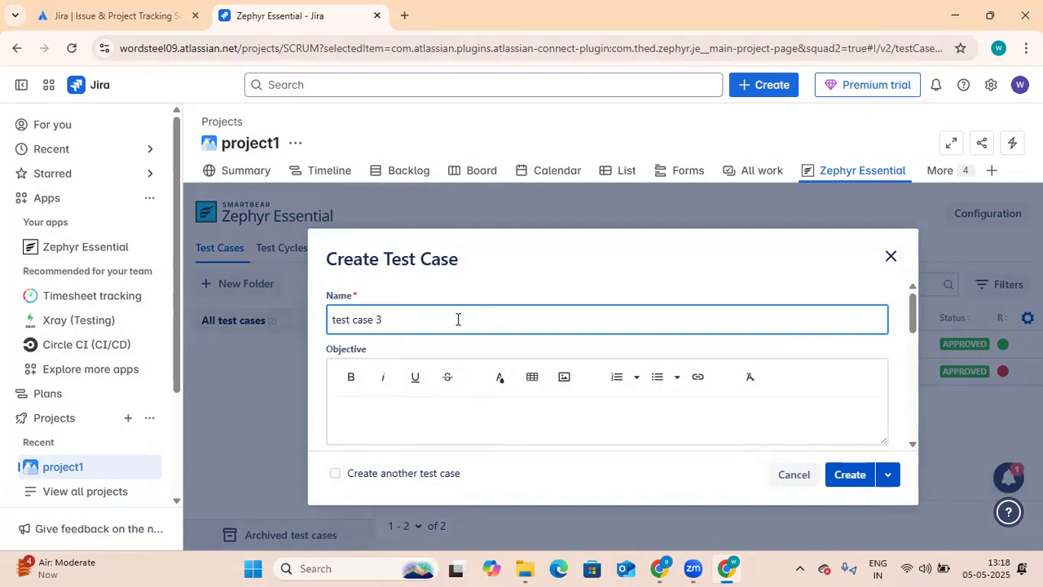
{"action": "left_click", "coordinate": [849, 474]}
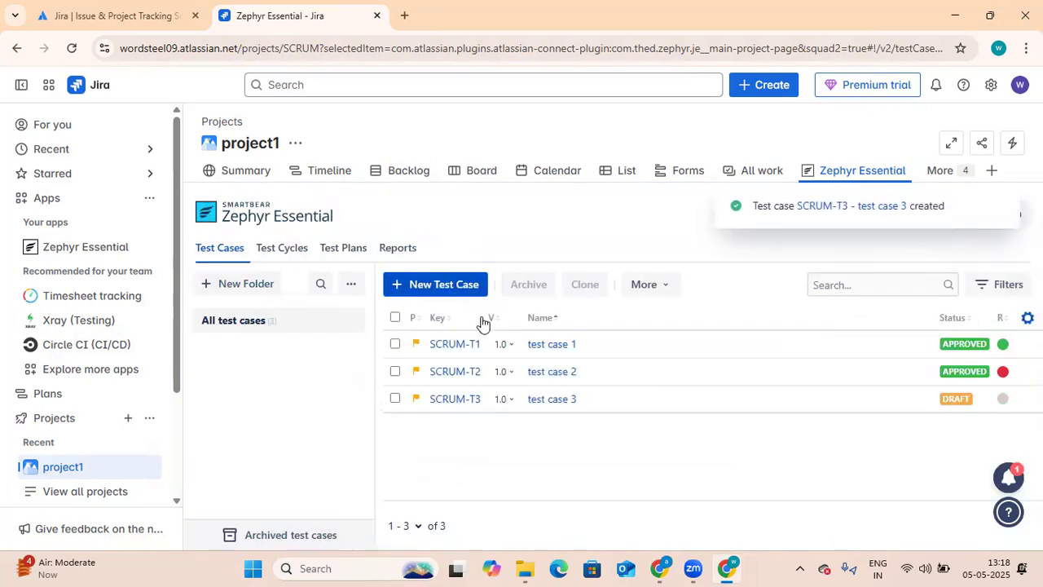
{"action": "left_click", "coordinate": [462, 290]}
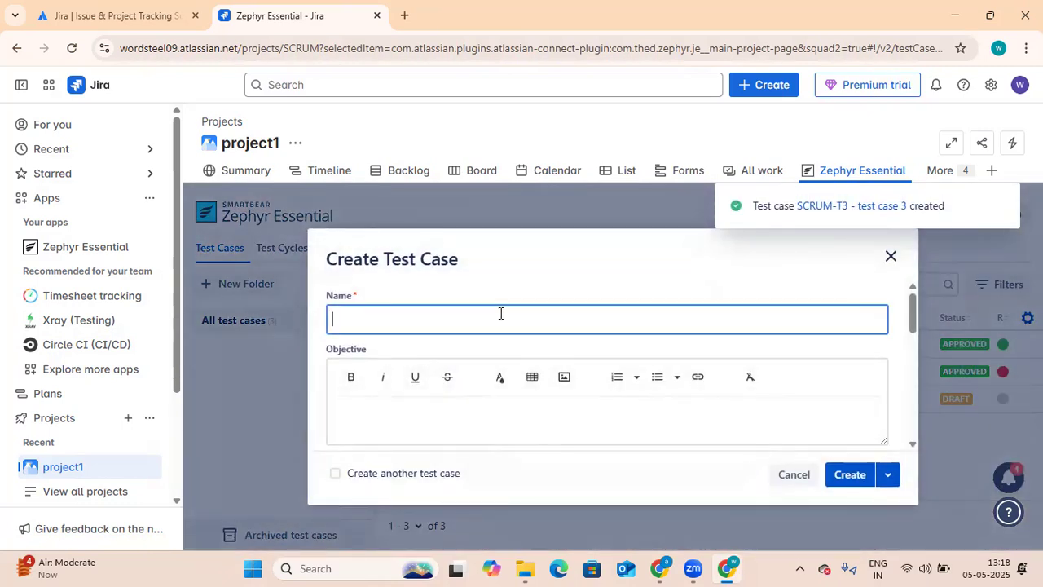
{"action": "type", "text": "test case 4"}
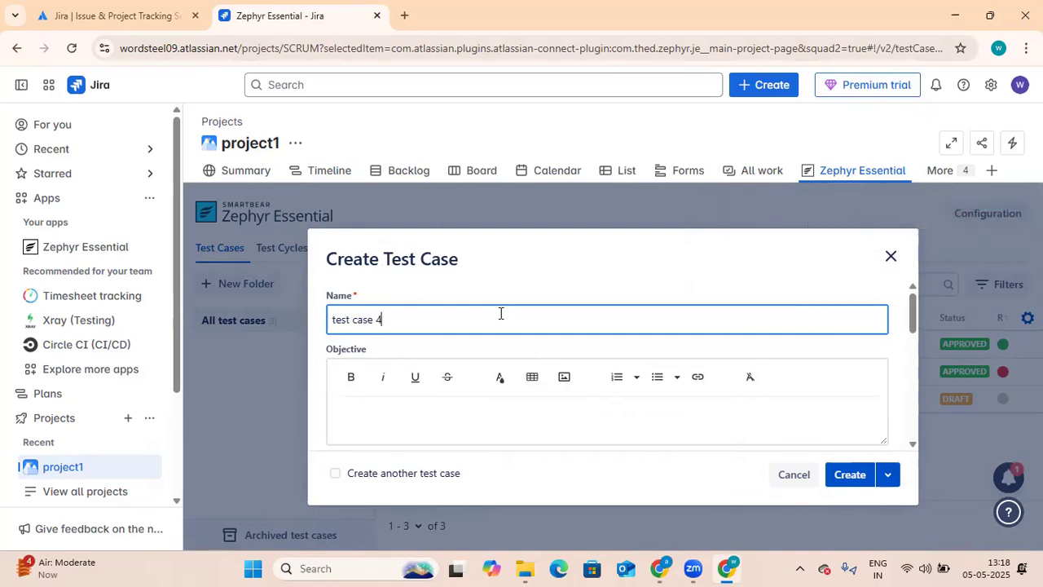
{"action": "left_click", "coordinate": [851, 476]}
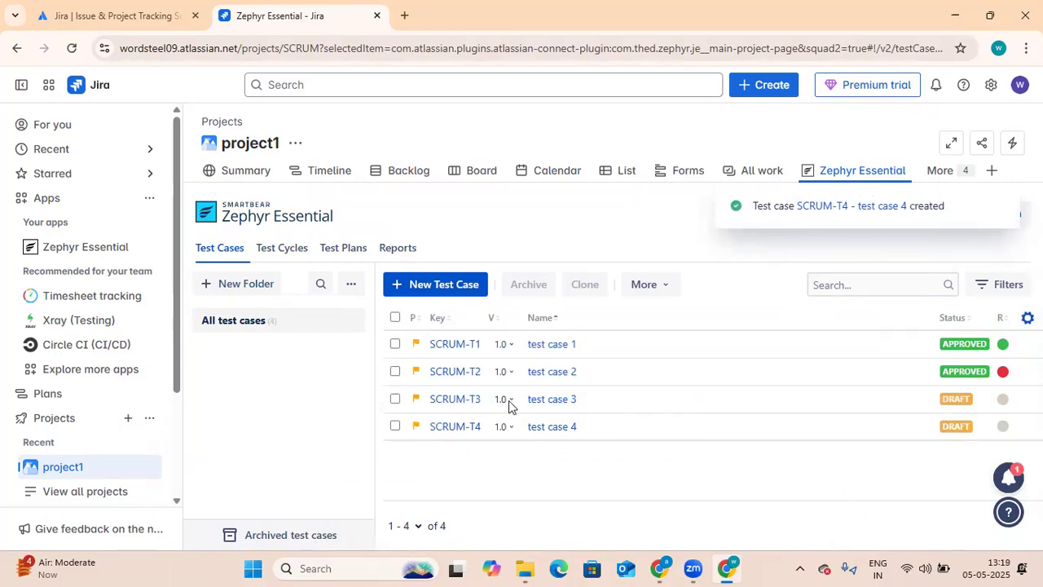
Create a new test cycle named "test cycle 2" in project1
{"action": "left_click", "coordinate": [282, 248]}
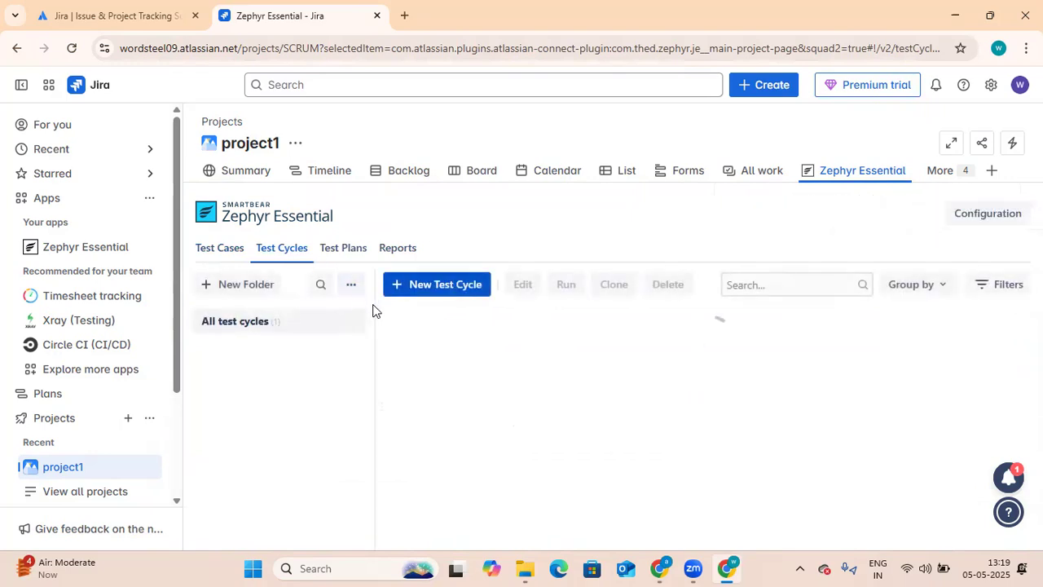
{"action": "left_click", "coordinate": [465, 285]}
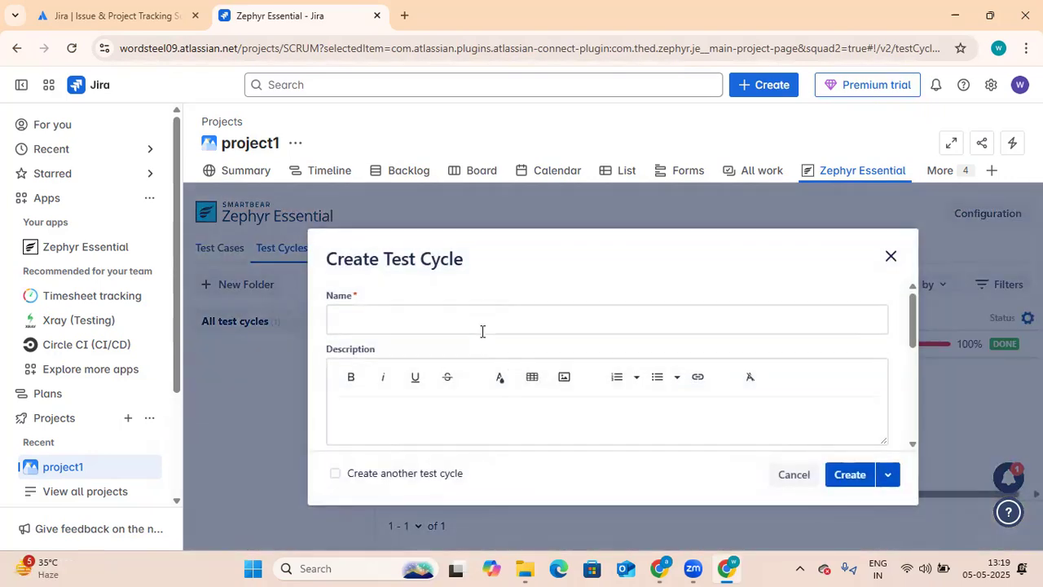
{"action": "left_click", "coordinate": [562, 325]}
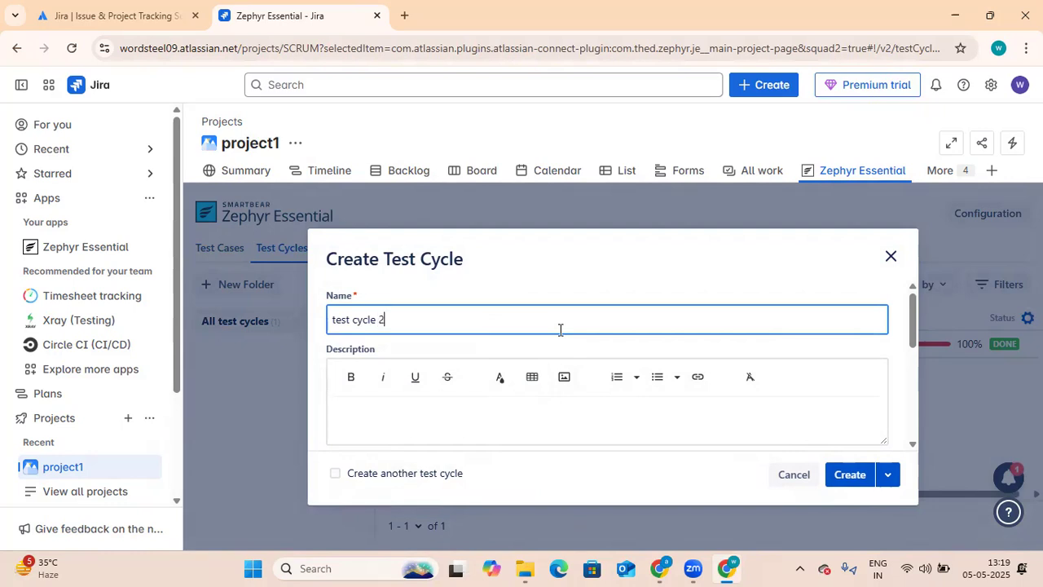
{"action": "left_click", "coordinate": [839, 474]}
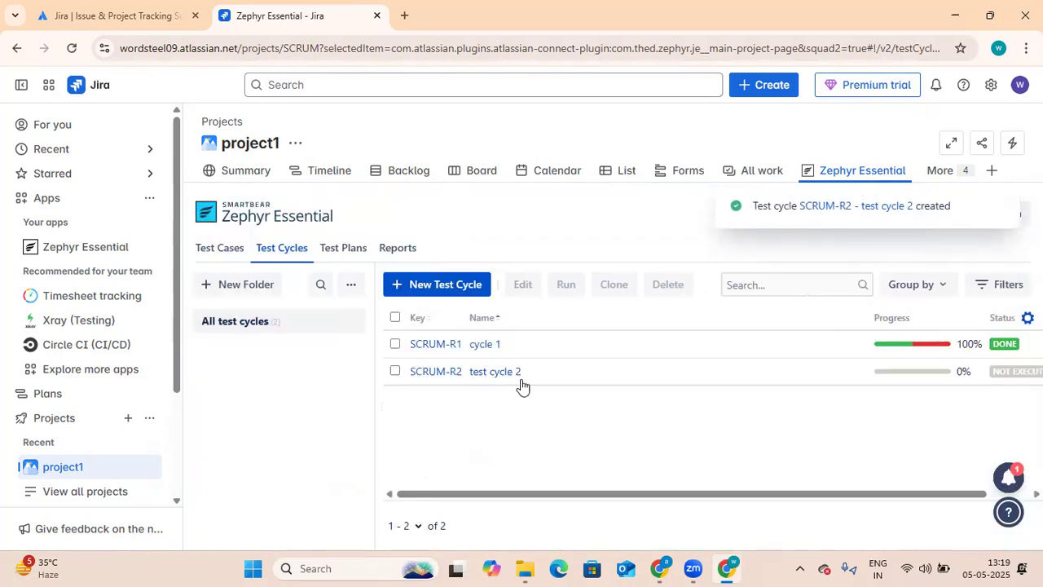
Open test cycle 2's detail page and add the existing test cases "test case 3" and "test case 4" to it
{"action": "left_click", "coordinate": [510, 377]}
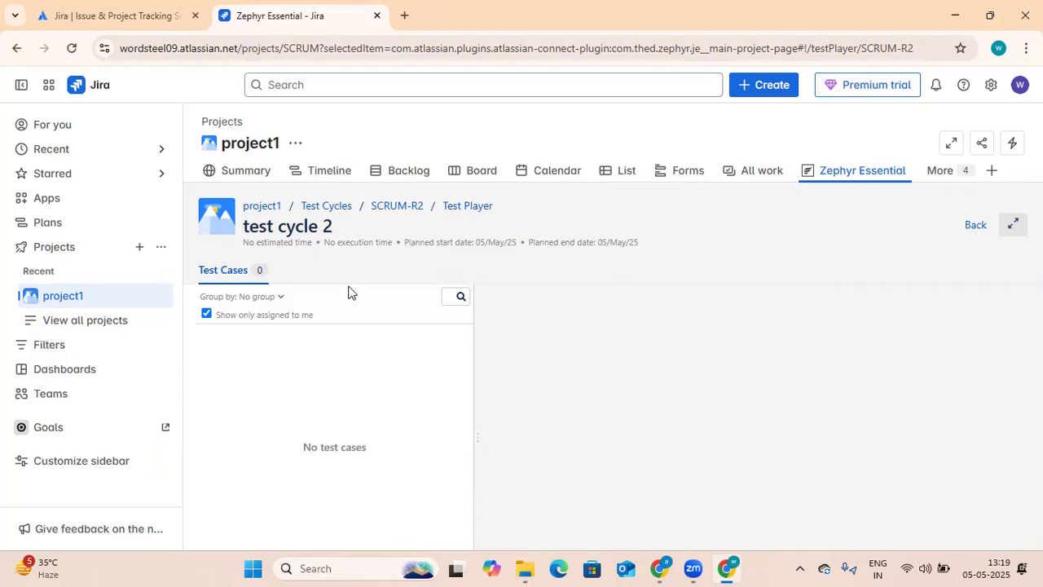
{"action": "left_click", "coordinate": [403, 214]}
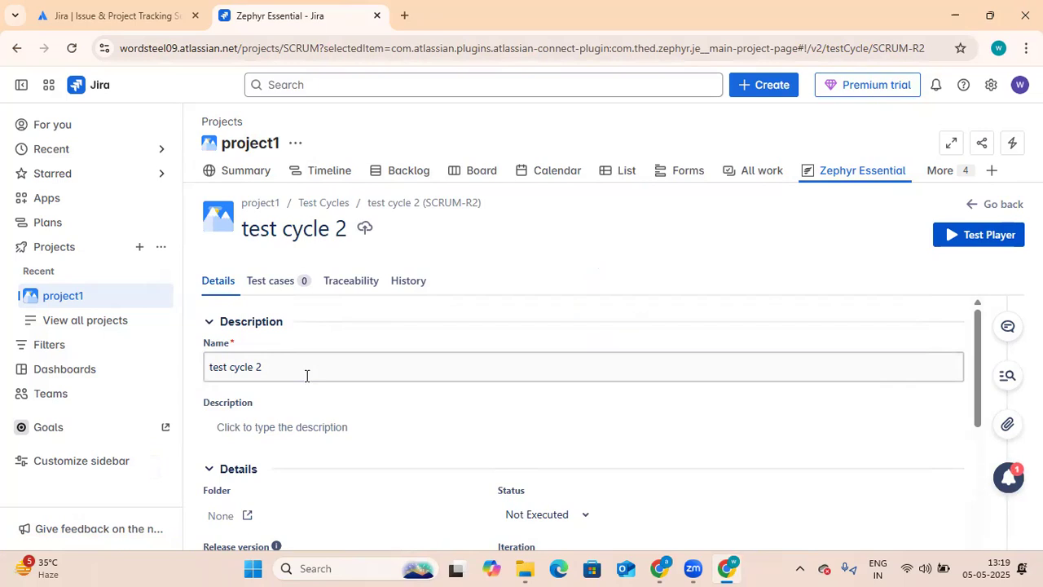
{"action": "left_click", "coordinate": [273, 287]}
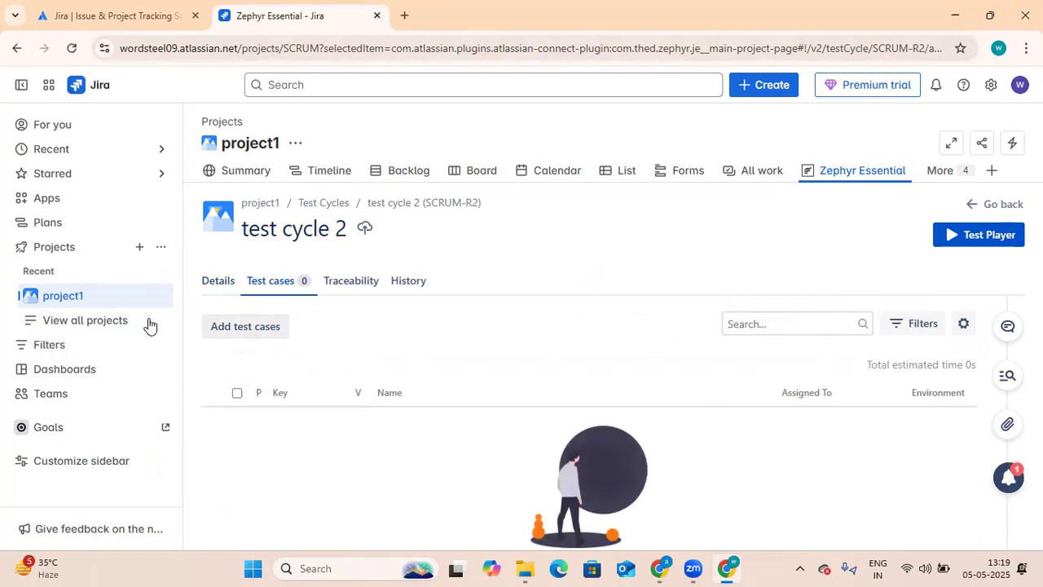
{"action": "left_click", "coordinate": [262, 330]}
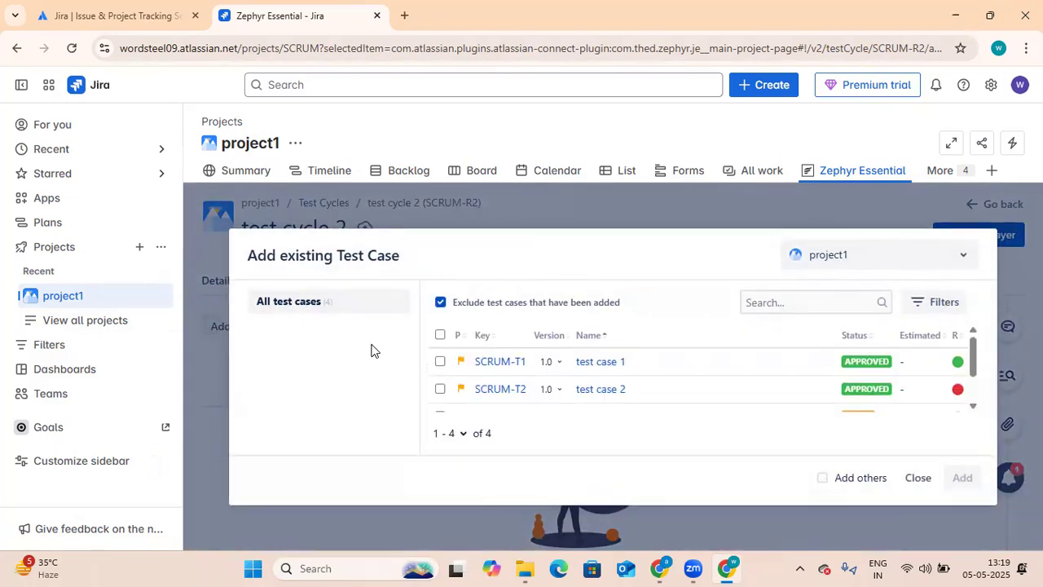
{"action": "scroll", "coordinate": [619, 393], "scroll_direction": "down", "scroll_amount": 2}
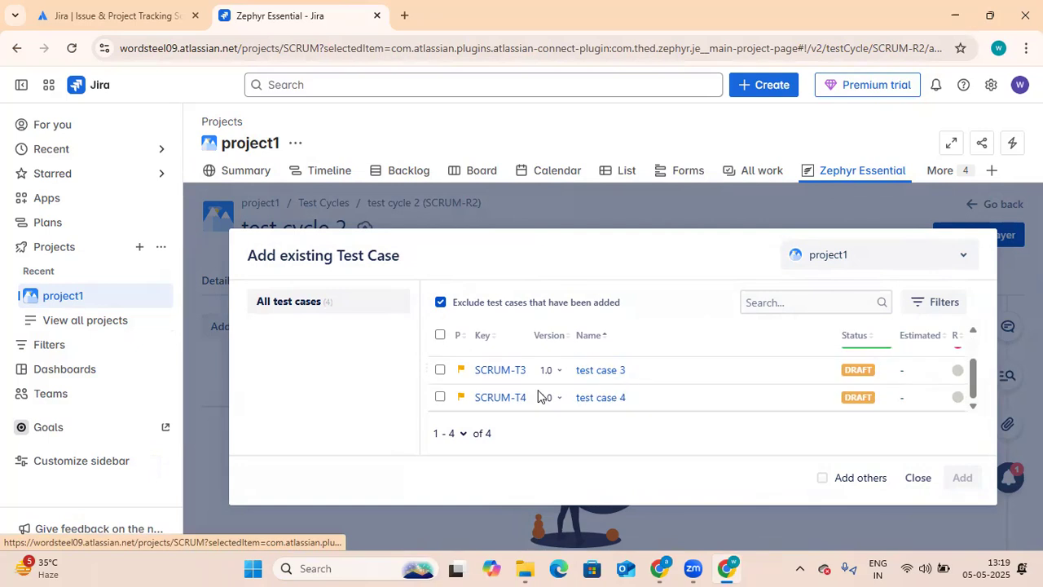
{"action": "left_click", "coordinate": [440, 371]}
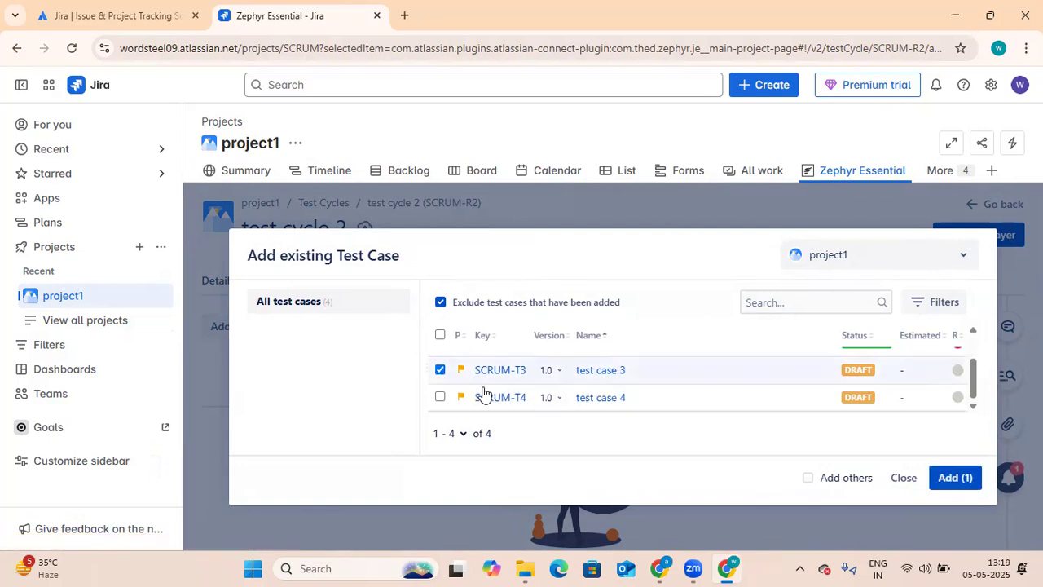
{"action": "left_click", "coordinate": [440, 398]}
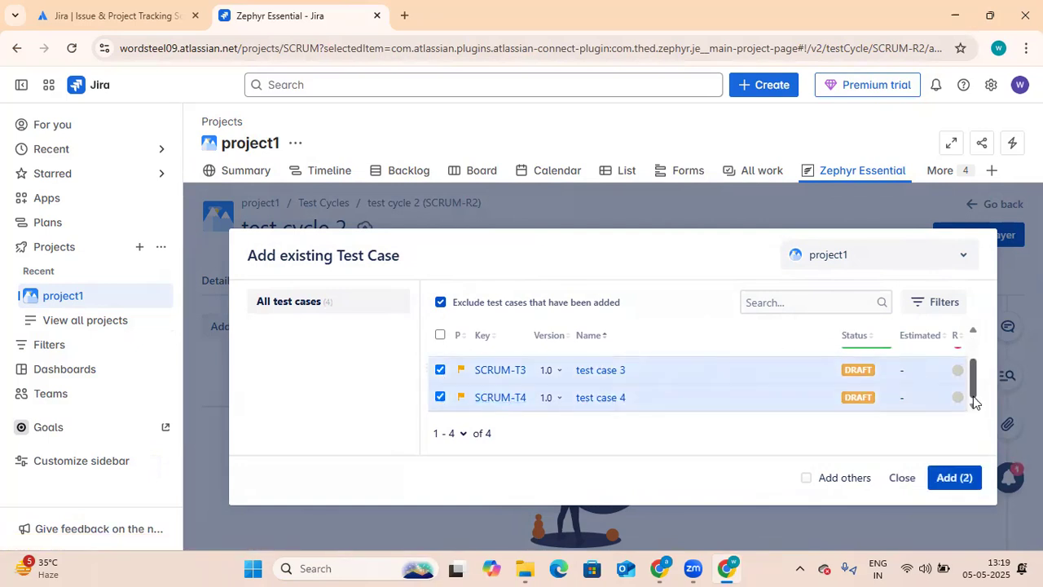
{"action": "left_click", "coordinate": [945, 479]}
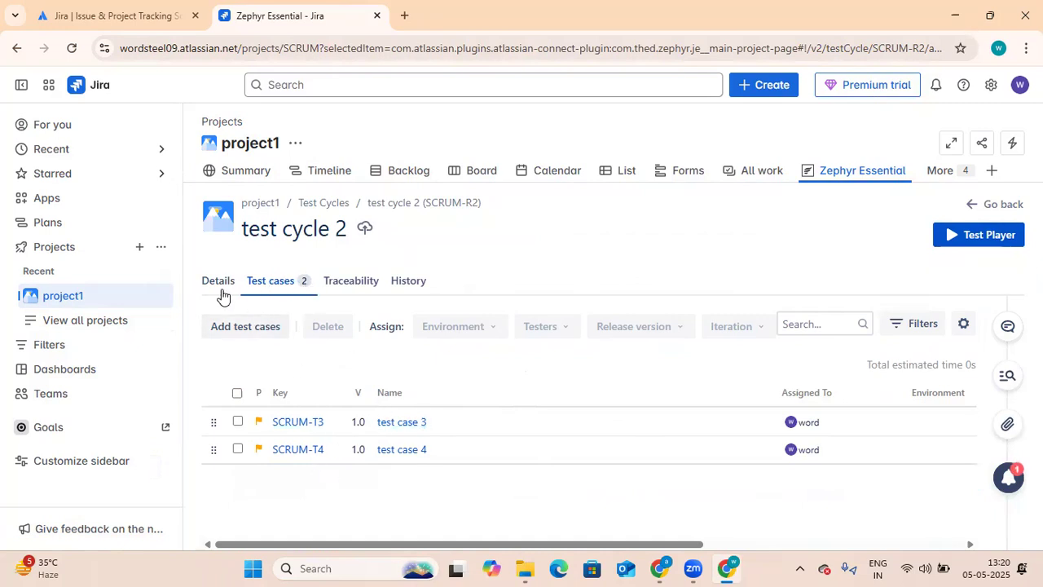
Link the existing user story SCRUM-5 about adding a product to the cart to test cycle 2's traceability issues
{"action": "left_click", "coordinate": [345, 292]}
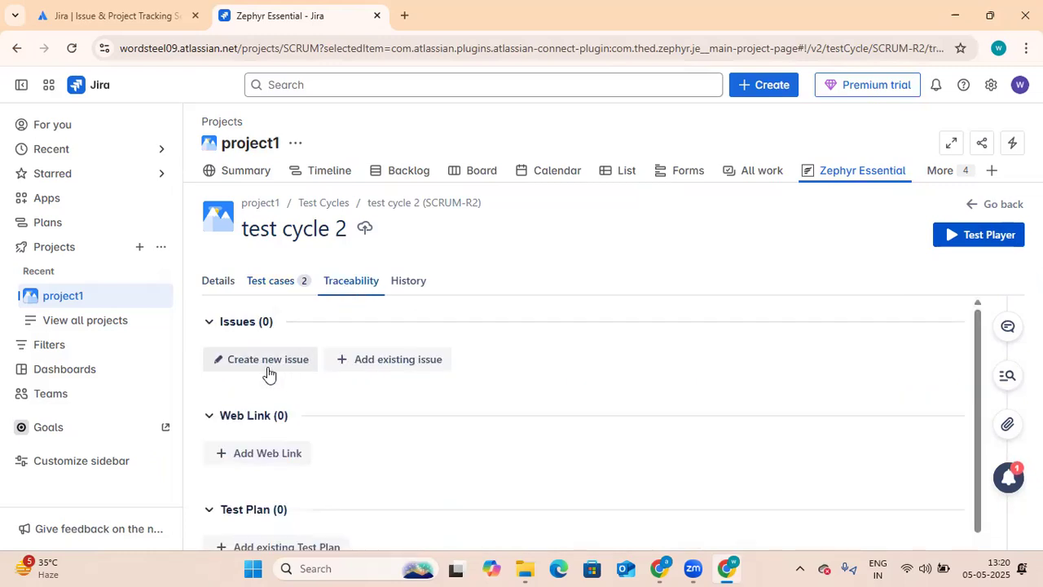
{"action": "left_click", "coordinate": [398, 362]}
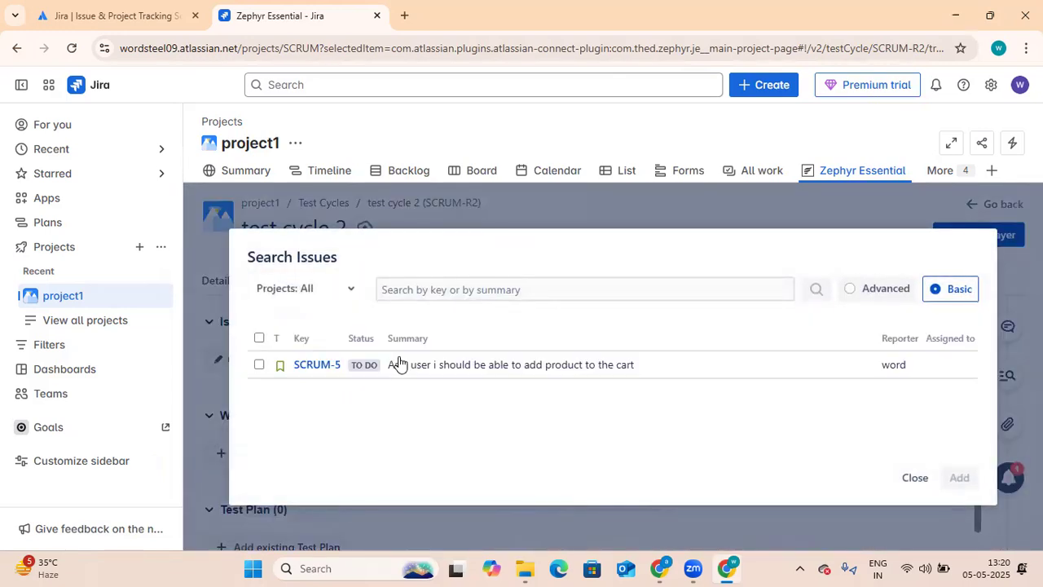
{"action": "left_click", "coordinate": [259, 365]}
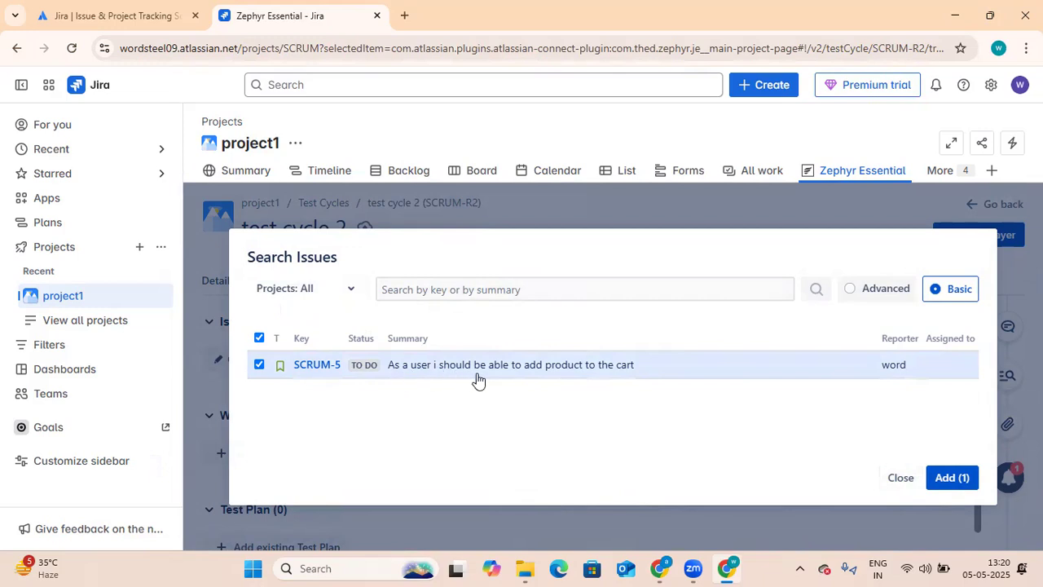
{"action": "left_click", "coordinate": [952, 477]}
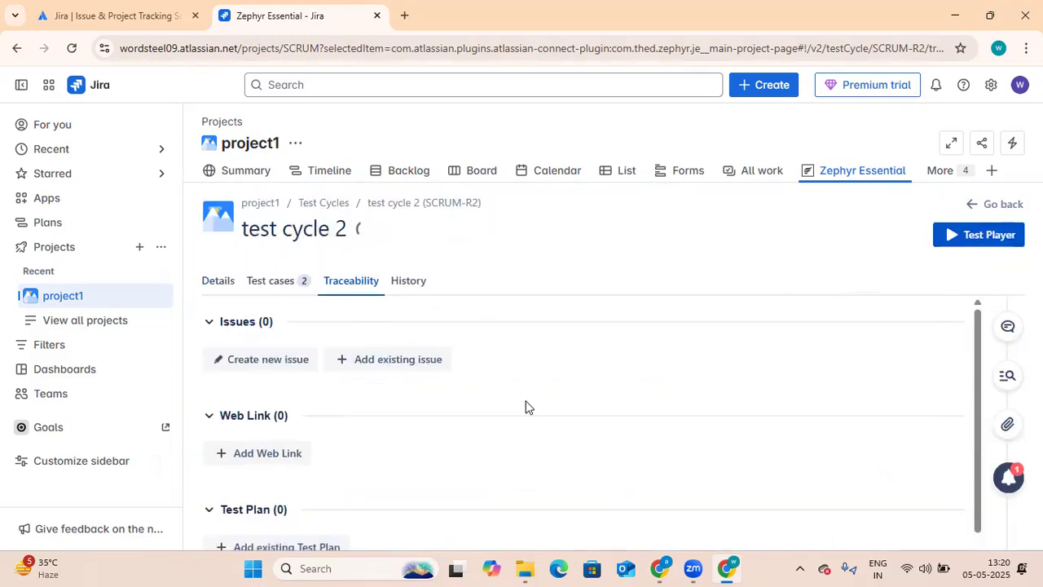
Go back to test cycle 2's test case list and duplicate the page in another browser tab
{"action": "left_click", "coordinate": [217, 282]}
{"action": "left_click", "coordinate": [280, 291]}
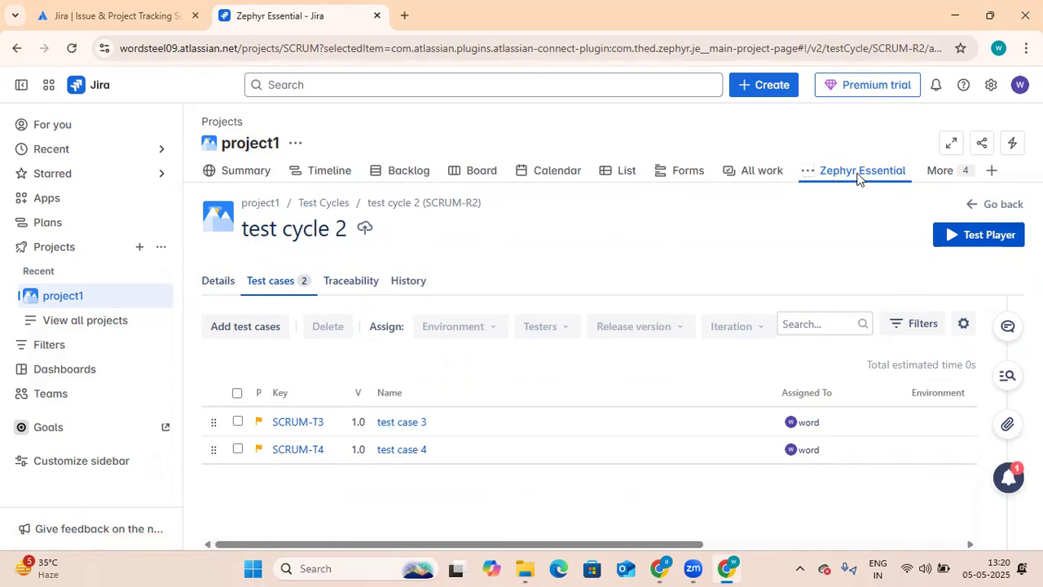
{"action": "right_click", "coordinate": [304, 16]}
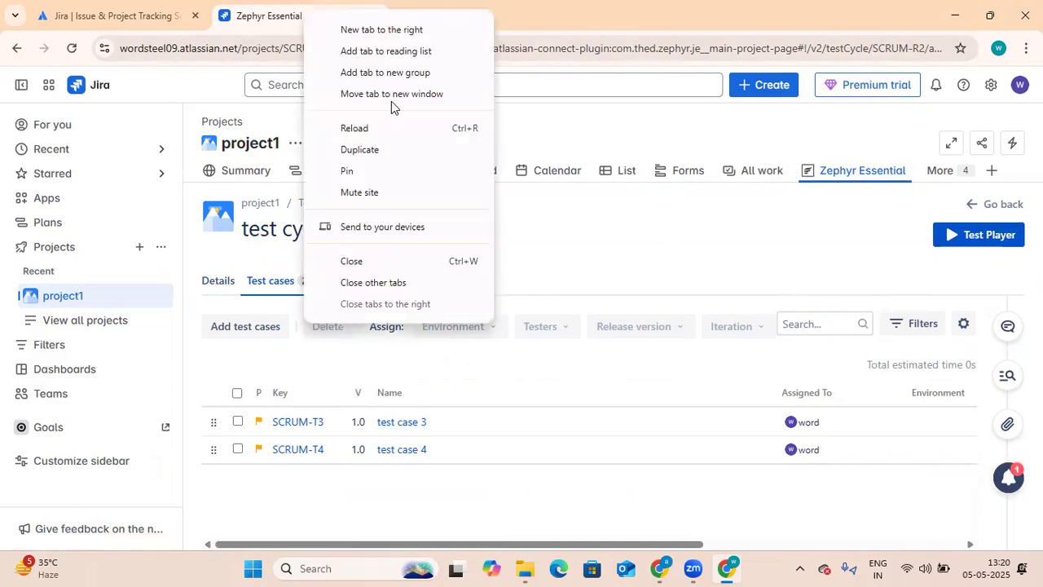
{"action": "left_click", "coordinate": [407, 149]}
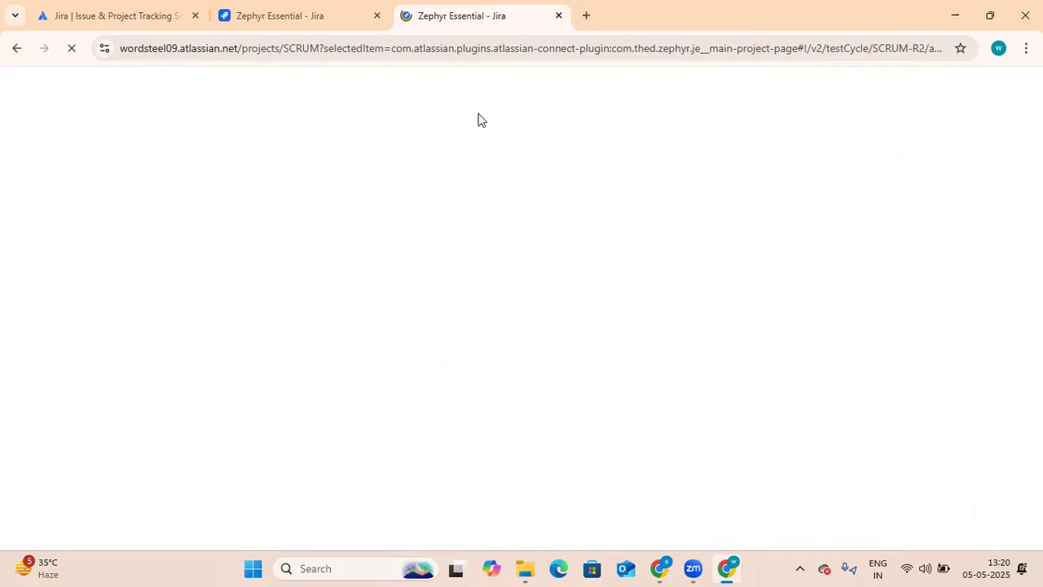
Return to the original browser tab and review test cycle 2's details, including its status, release version, iteration, owner and planned dates
{"action": "left_click", "coordinate": [316, 17]}
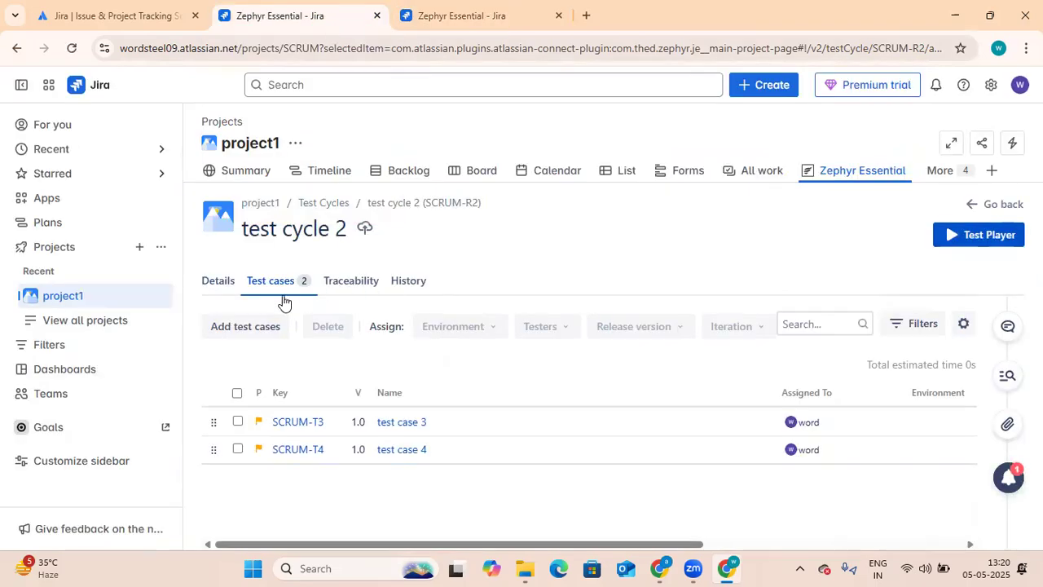
{"action": "left_click", "coordinate": [220, 285]}
{"action": "scroll", "coordinate": [290, 384], "scroll_direction": "down", "scroll_amount": 1}
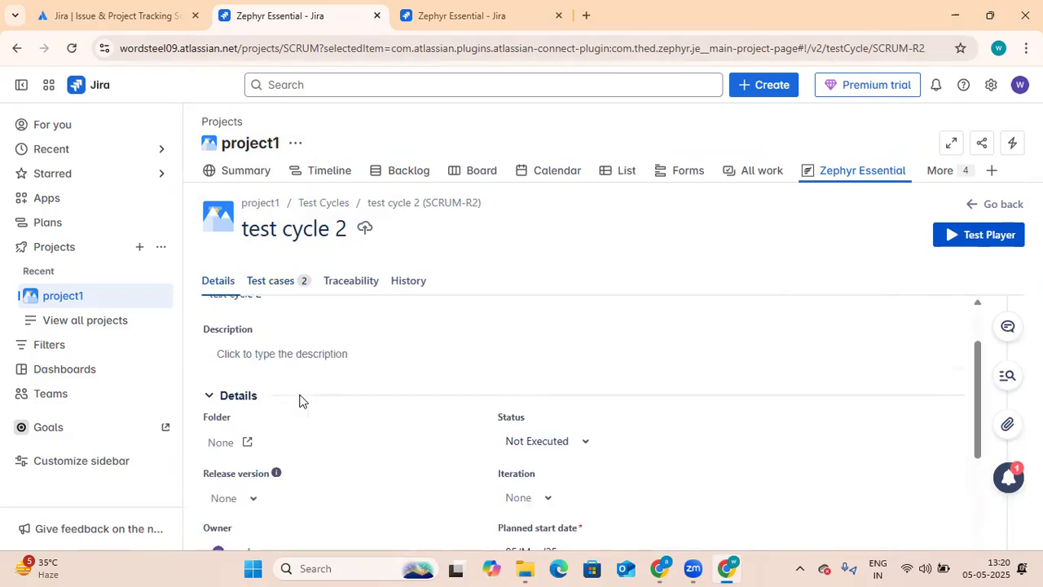
{"action": "scroll", "coordinate": [305, 399], "scroll_direction": "down", "scroll_amount": 2}
{"action": "scroll", "coordinate": [319, 356], "scroll_direction": "up", "scroll_amount": 2}
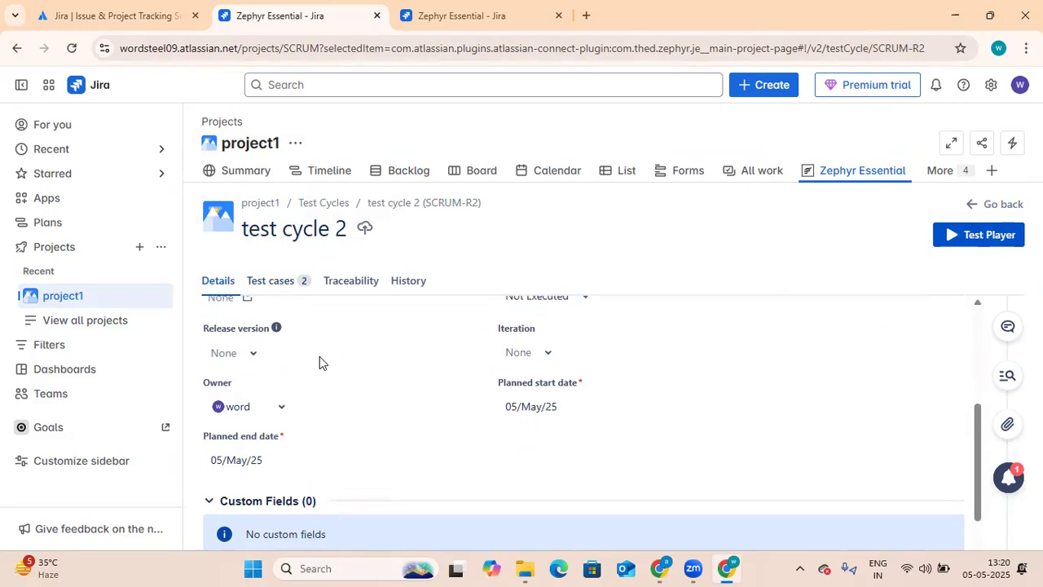
{"action": "scroll", "coordinate": [319, 356], "scroll_direction": "down", "scroll_amount": 2}
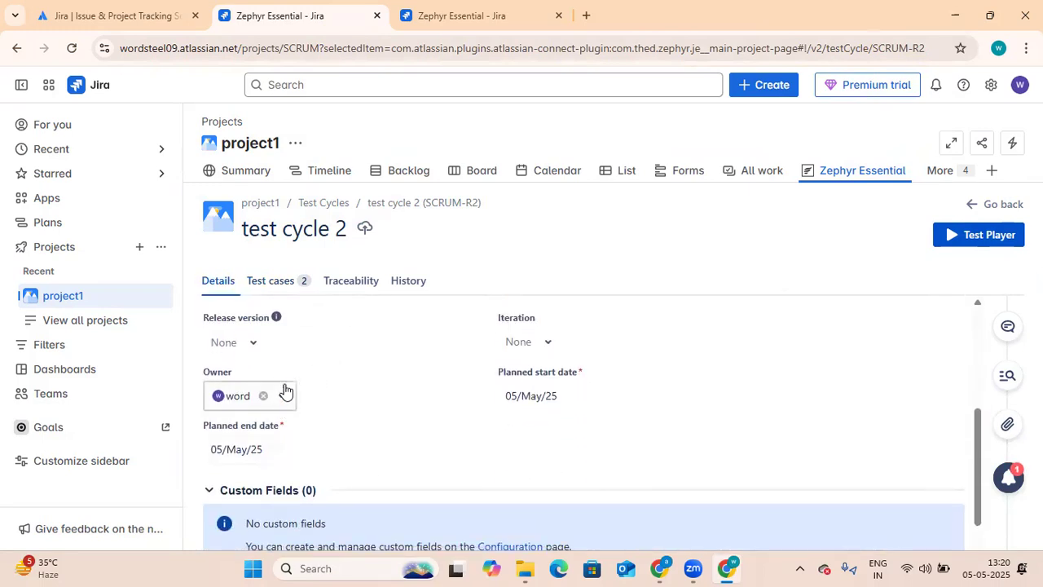
{"action": "scroll", "coordinate": [273, 387], "scroll_direction": "up", "scroll_amount": 1}
{"action": "scroll", "coordinate": [268, 366], "scroll_direction": "down", "scroll_amount": 2}
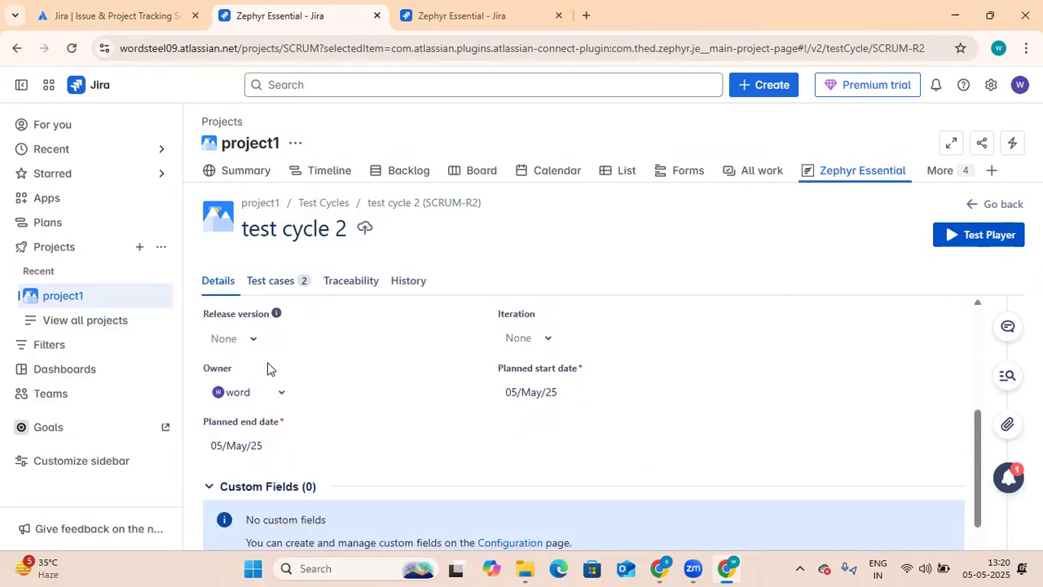
Look through test cycle 2's details and check which statuses can be chosen for the cycle
{"action": "scroll", "coordinate": [307, 371], "scroll_direction": "up", "scroll_amount": 2}
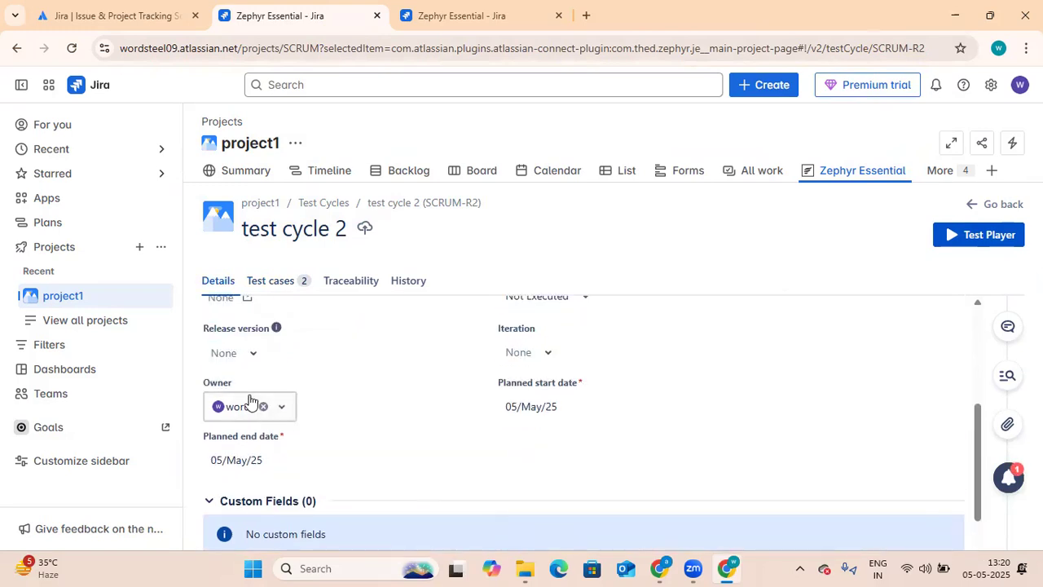
{"action": "scroll", "coordinate": [246, 381], "scroll_direction": "up", "scroll_amount": 1}
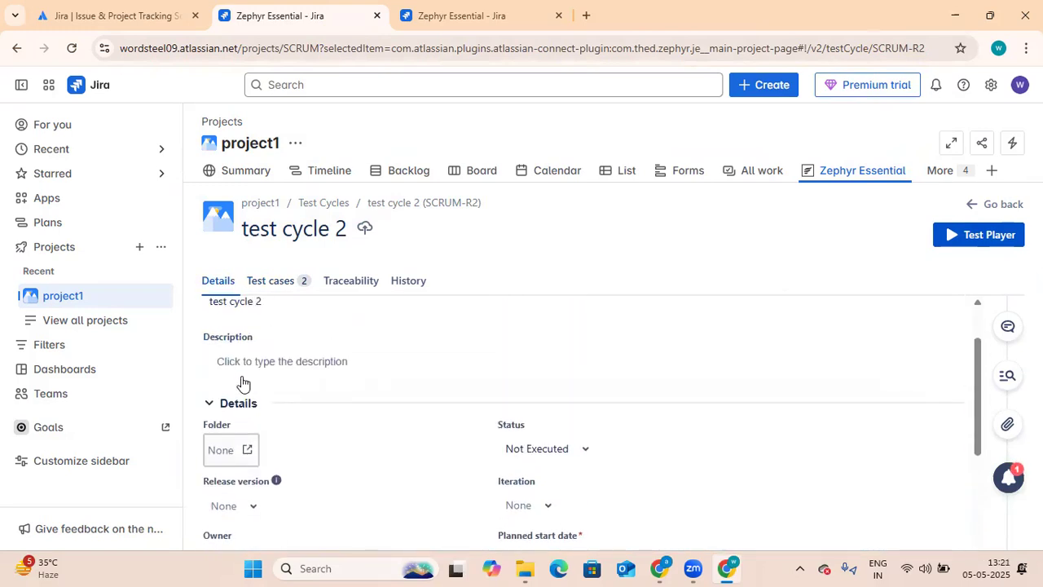
{"action": "scroll", "coordinate": [265, 363], "scroll_direction": "up", "scroll_amount": 1}
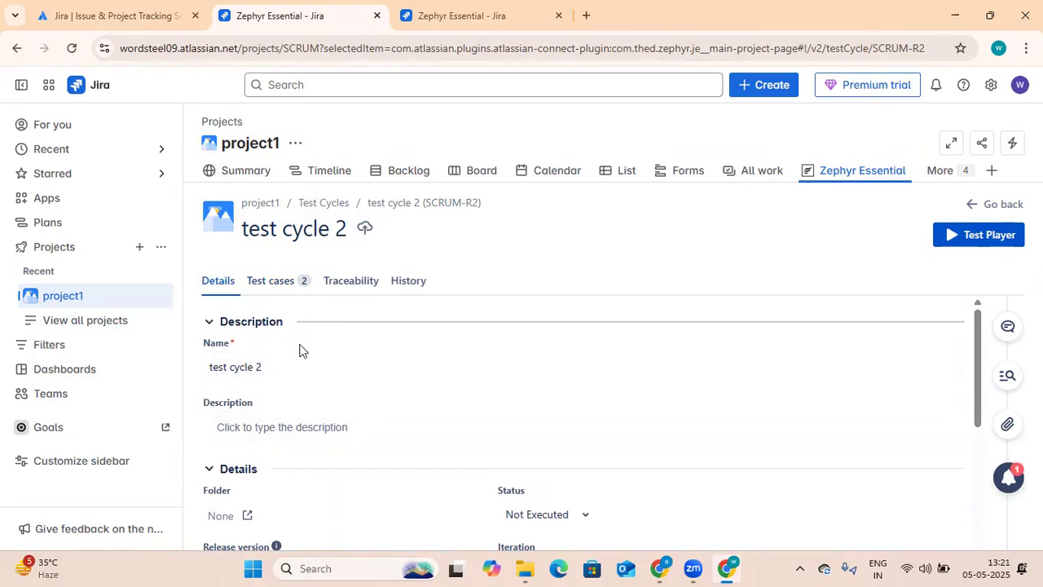
{"action": "scroll", "coordinate": [301, 362], "scroll_direction": "down", "scroll_amount": 1}
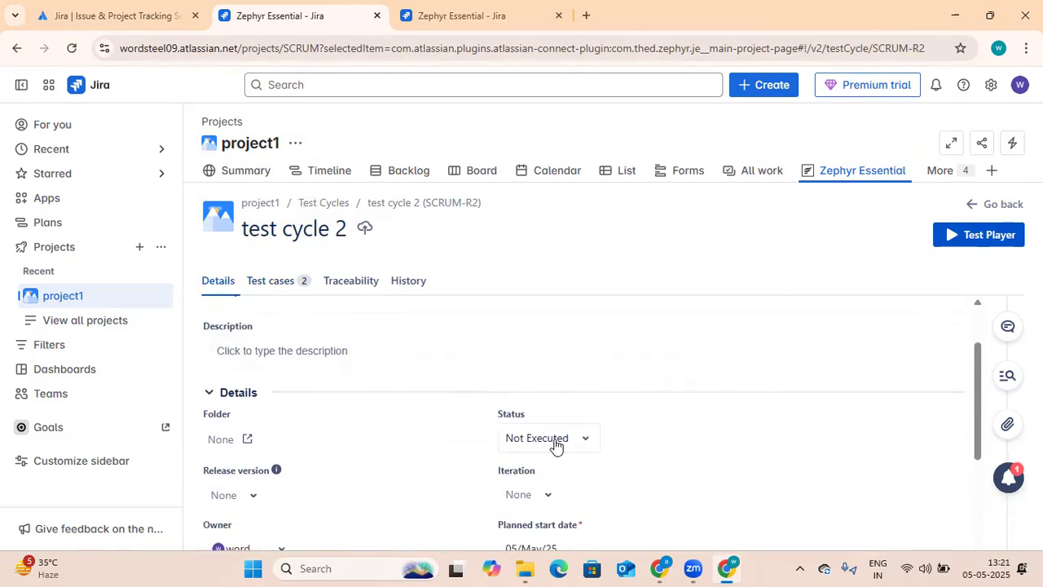
{"action": "left_click", "coordinate": [585, 436]}
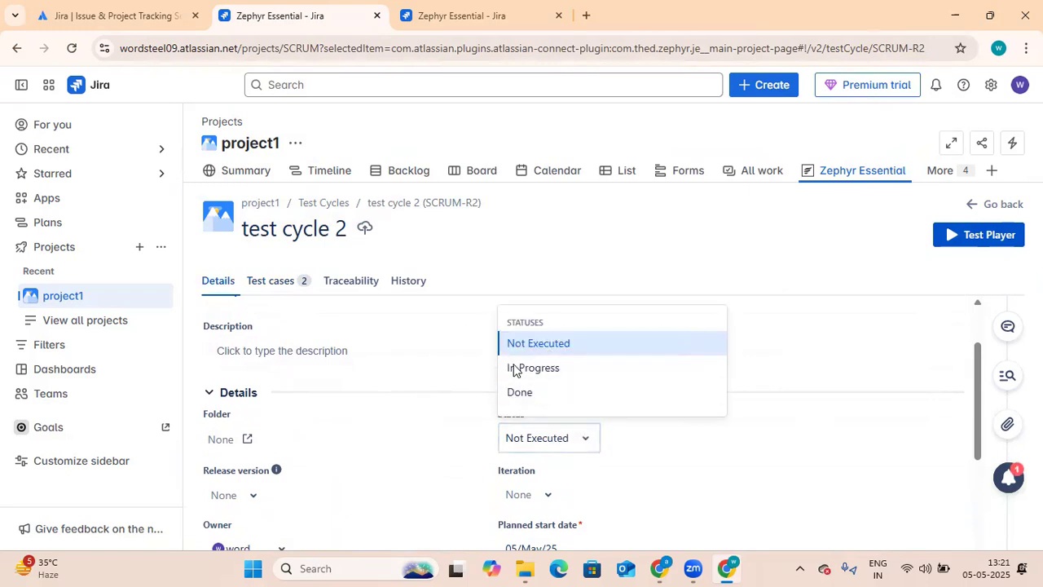
{"action": "left_click", "coordinate": [432, 424]}
Open test case 3 from test cycle 2's test case list and check which statuses its details offer
{"action": "left_click", "coordinate": [348, 285]}
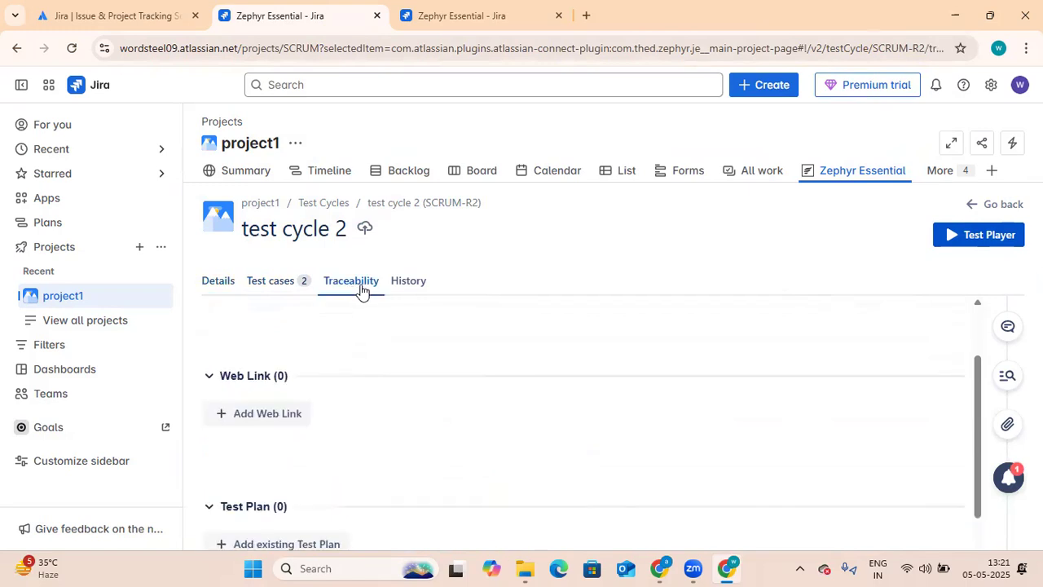
{"action": "left_click", "coordinate": [285, 285]}
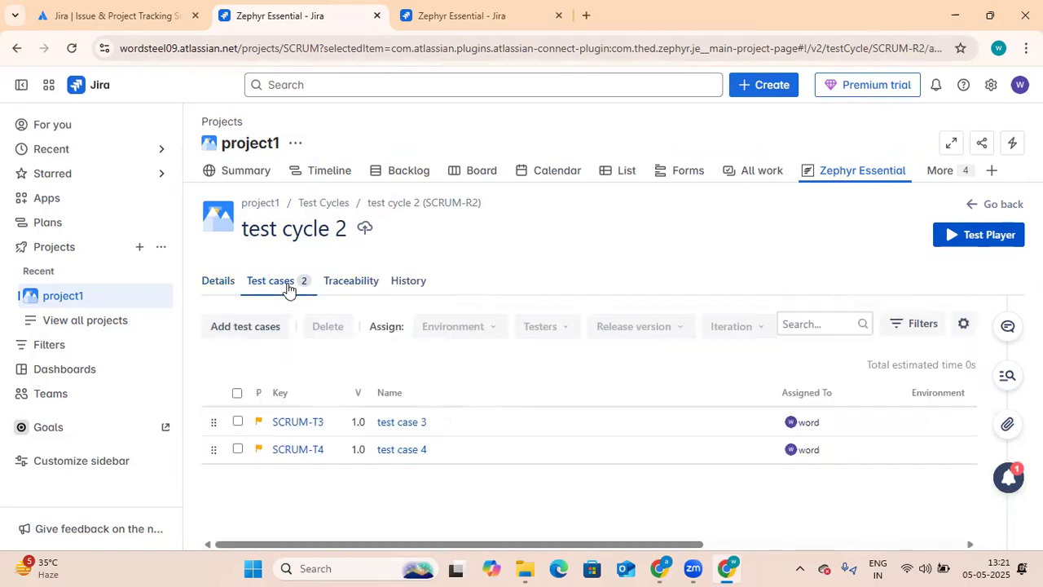
{"action": "left_click", "coordinate": [399, 426]}
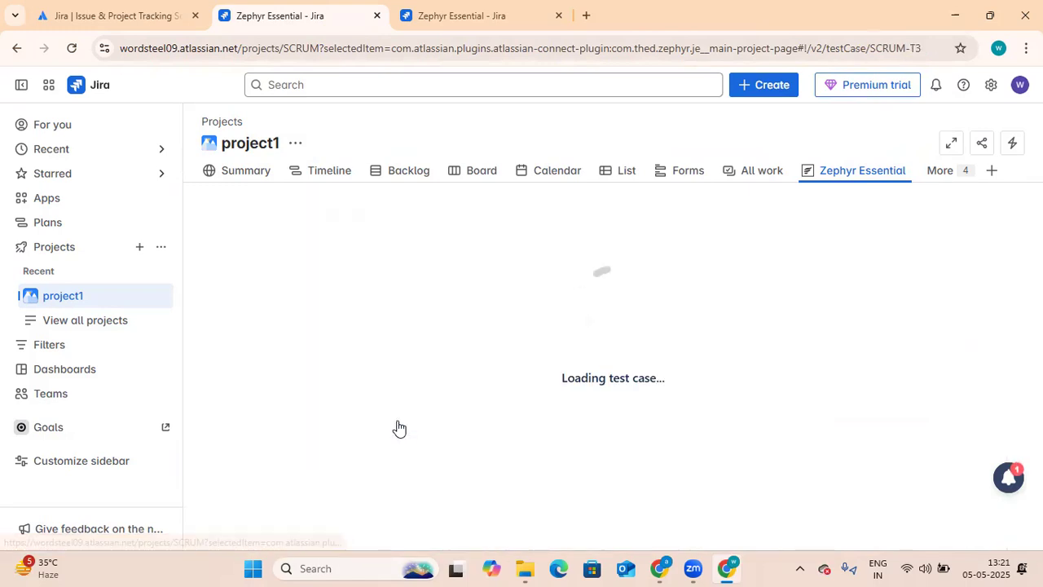
{"action": "scroll", "coordinate": [428, 393], "scroll_direction": "down", "scroll_amount": 2}
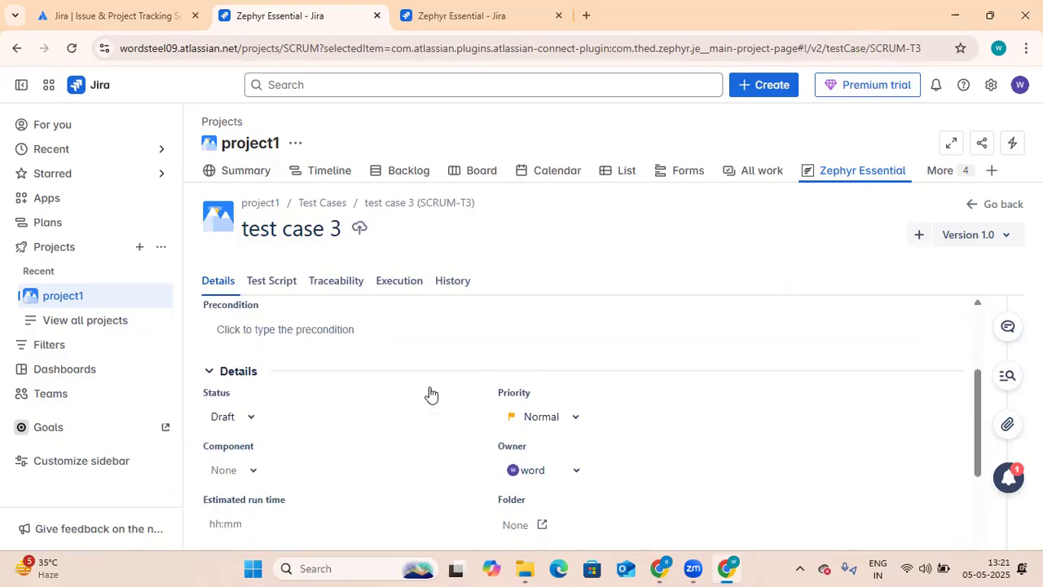
{"action": "left_click", "coordinate": [255, 424]}
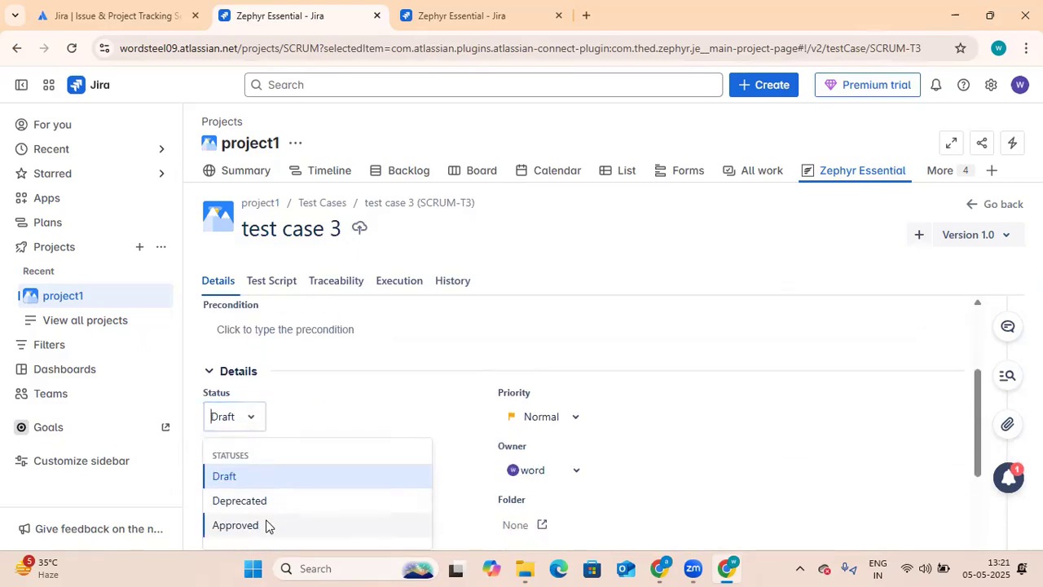
{"action": "left_click", "coordinate": [361, 407]}
{"action": "scroll", "coordinate": [391, 381], "scroll_direction": "up", "scroll_amount": 3}
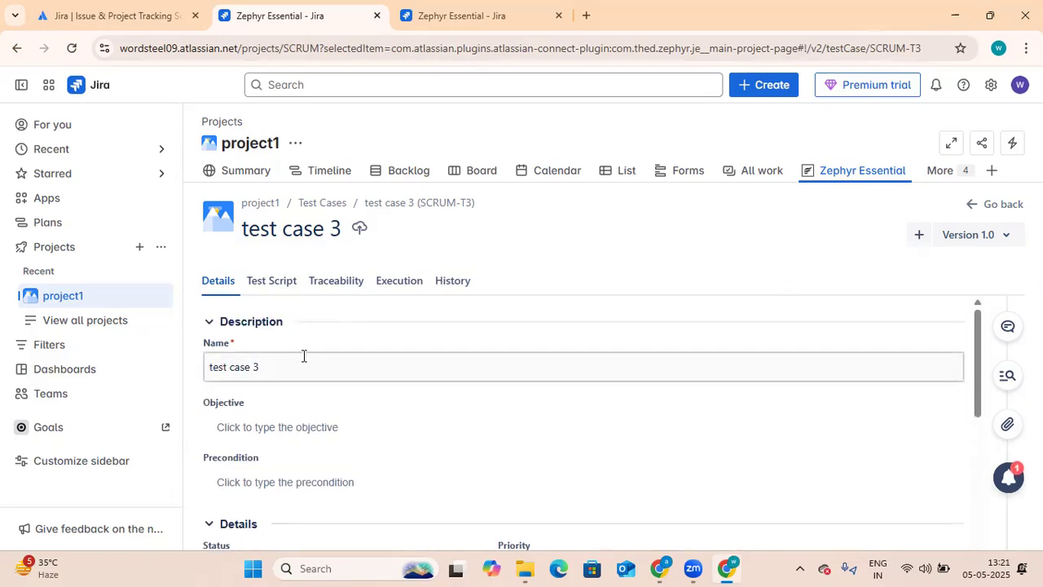
Fill in test case 3's first script step with "Open site = amazone", test data "site url" and expected result "site should be open"
{"action": "left_click", "coordinate": [277, 282]}
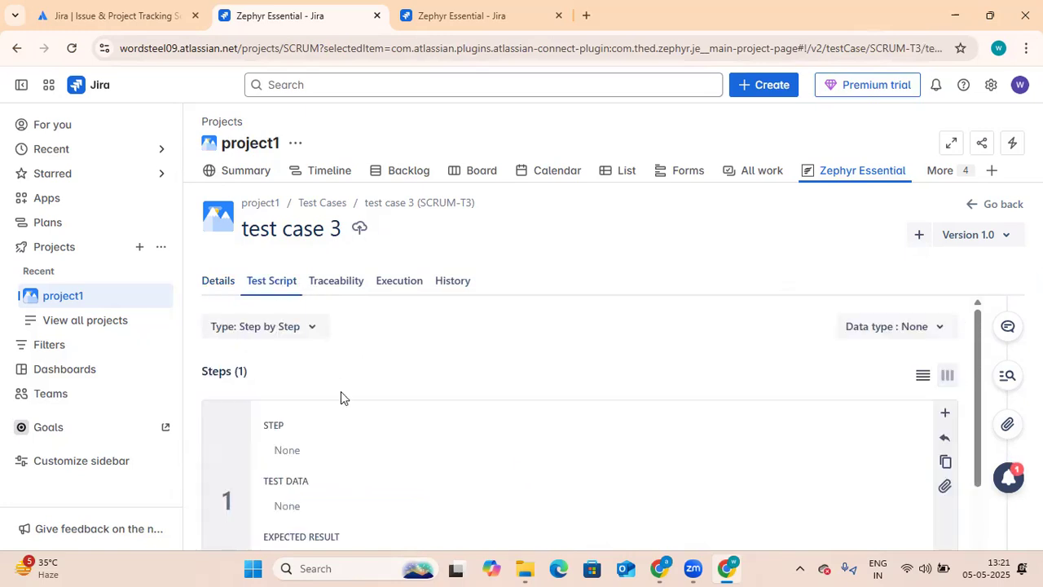
{"action": "scroll", "coordinate": [341, 391], "scroll_direction": "down", "scroll_amount": 1}
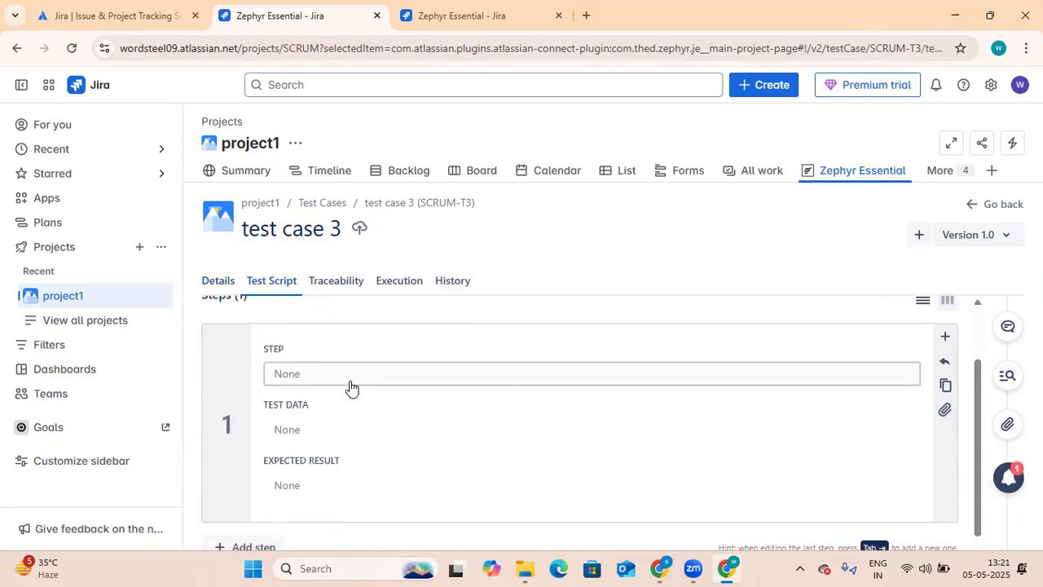
{"action": "left_click", "coordinate": [350, 386]}
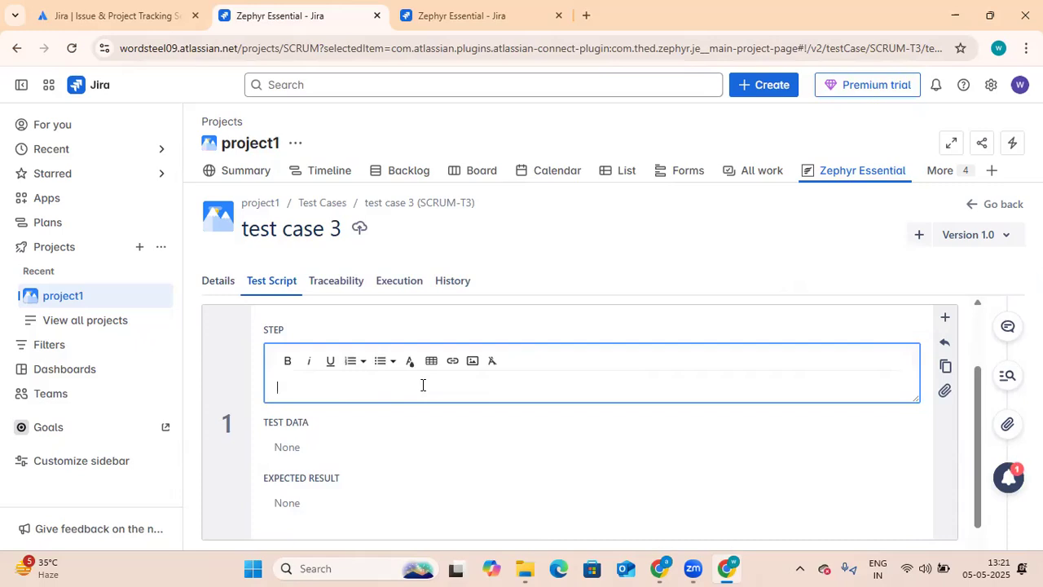
{"action": "type", "text": "en site = amazone"}
{"action": "left_click", "coordinate": [361, 450]}
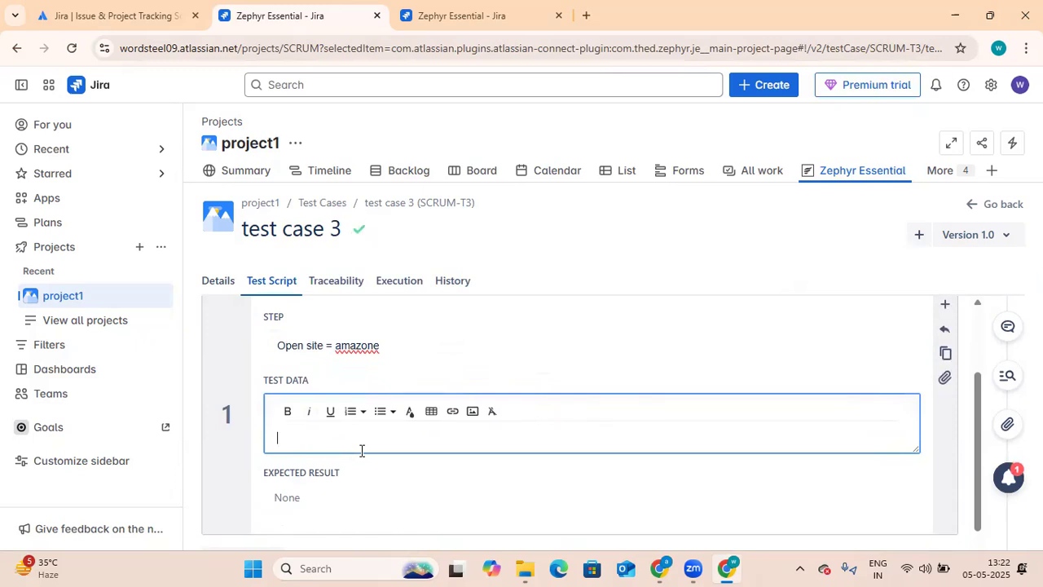
{"action": "type", "text": "site url"}
{"action": "left_click", "coordinate": [328, 501]}
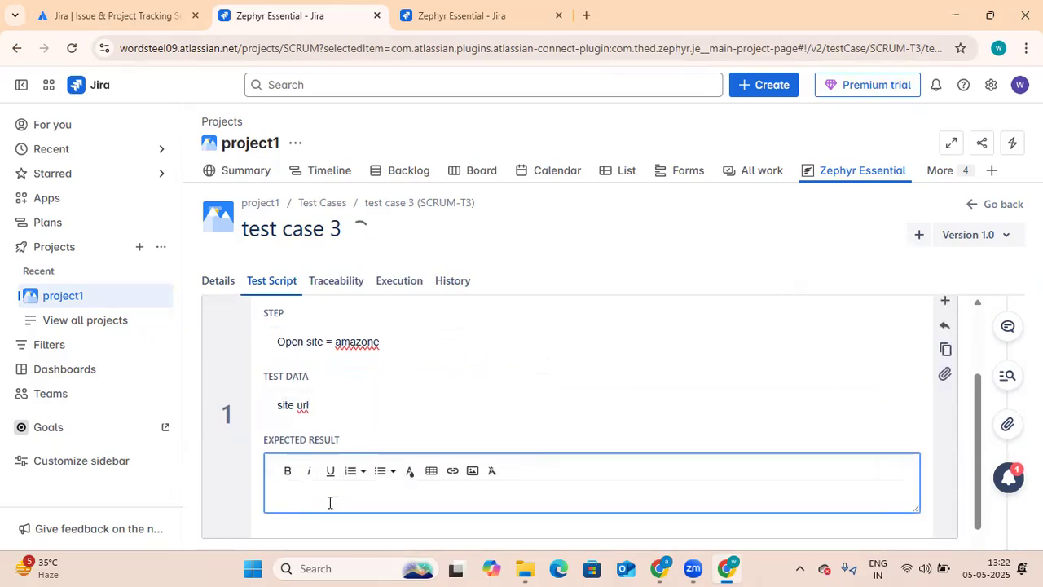
{"action": "type", "text": "site should be open"}
{"action": "key", "text": "Return"}
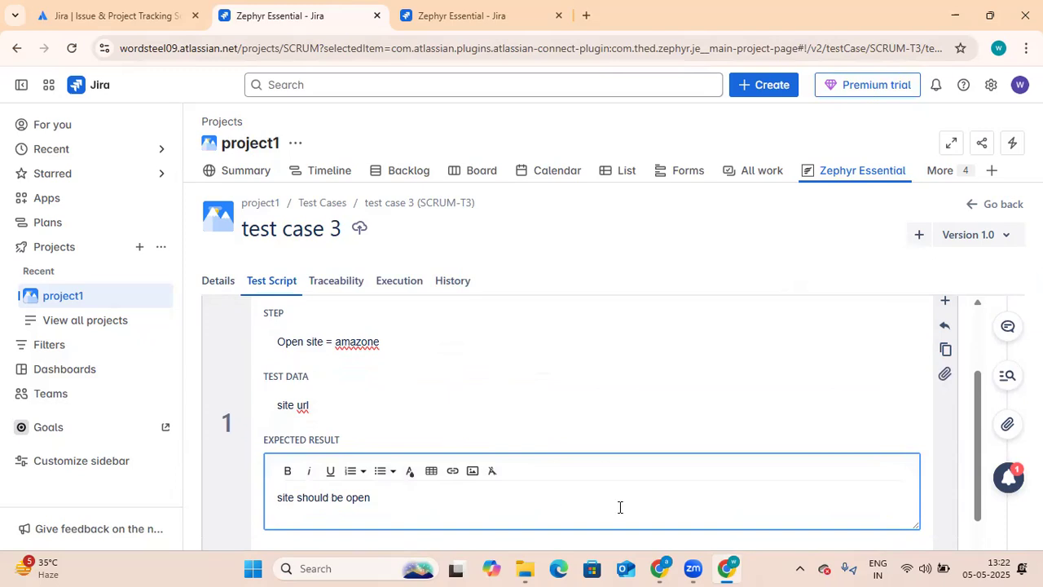
{"action": "left_click", "coordinate": [959, 424]}
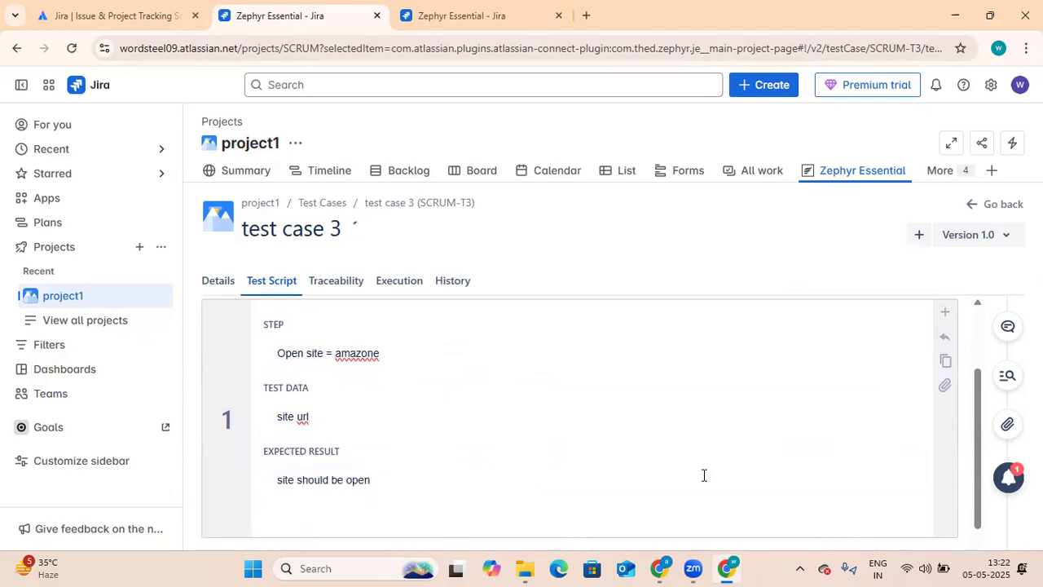
Add a second script step "search for product - offic table" with test data "offic table" and expected result "offic table image should be shown"
{"action": "scroll", "coordinate": [651, 456], "scroll_direction": "down", "scroll_amount": 1}
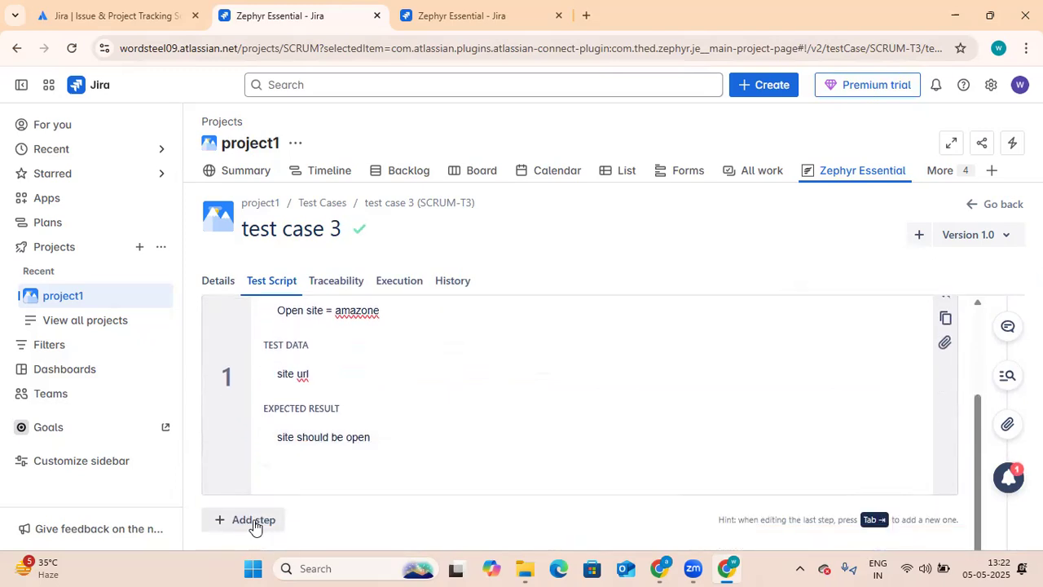
{"action": "left_click", "coordinate": [253, 521]}
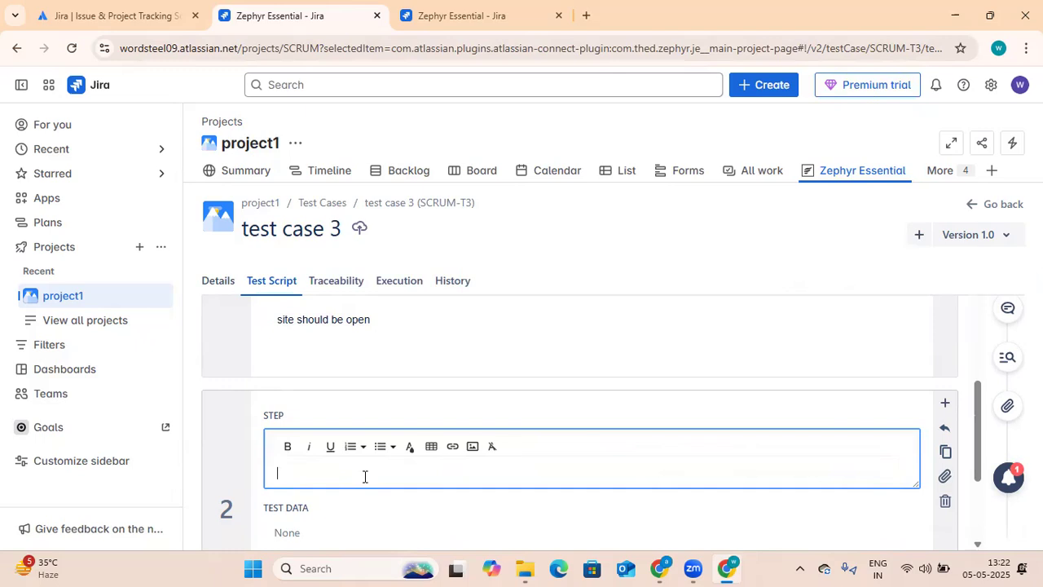
{"action": "type", "text": "search for product - offic ta"}
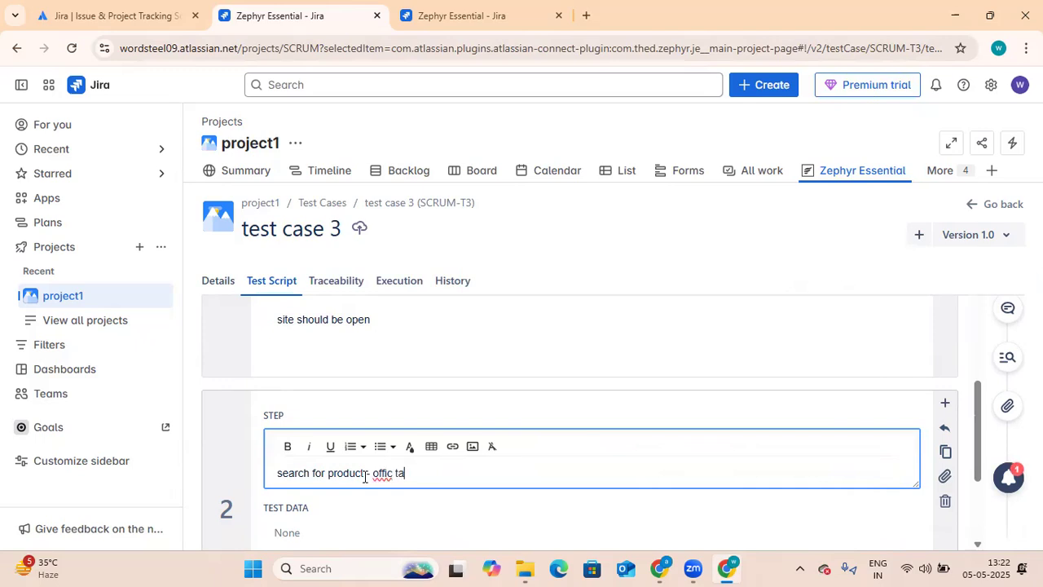
{"action": "type", "text": "ble"}
{"action": "scroll", "coordinate": [396, 435], "scroll_direction": "down", "scroll_amount": 2}
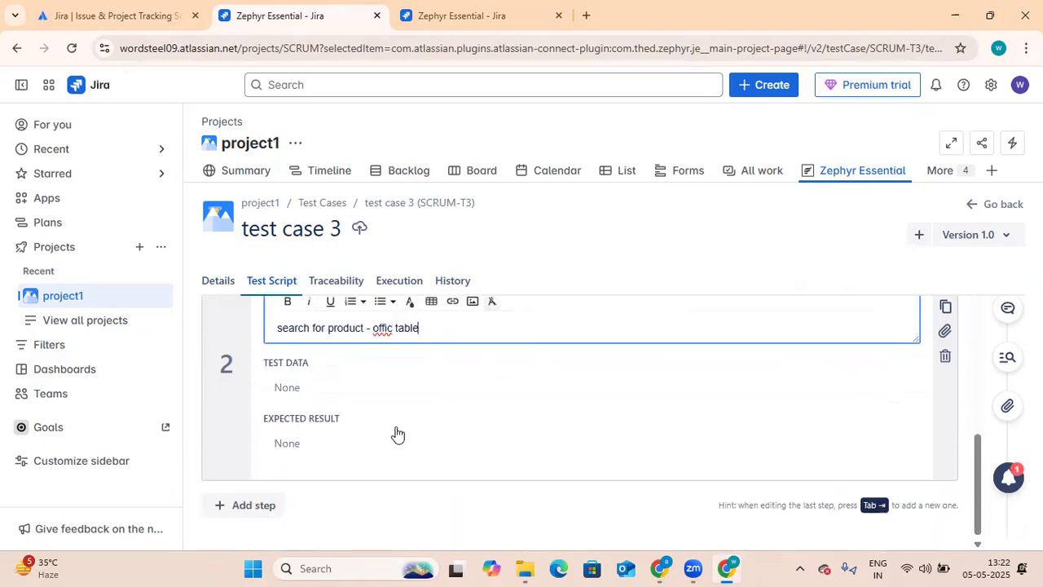
{"action": "left_click", "coordinate": [362, 383]}
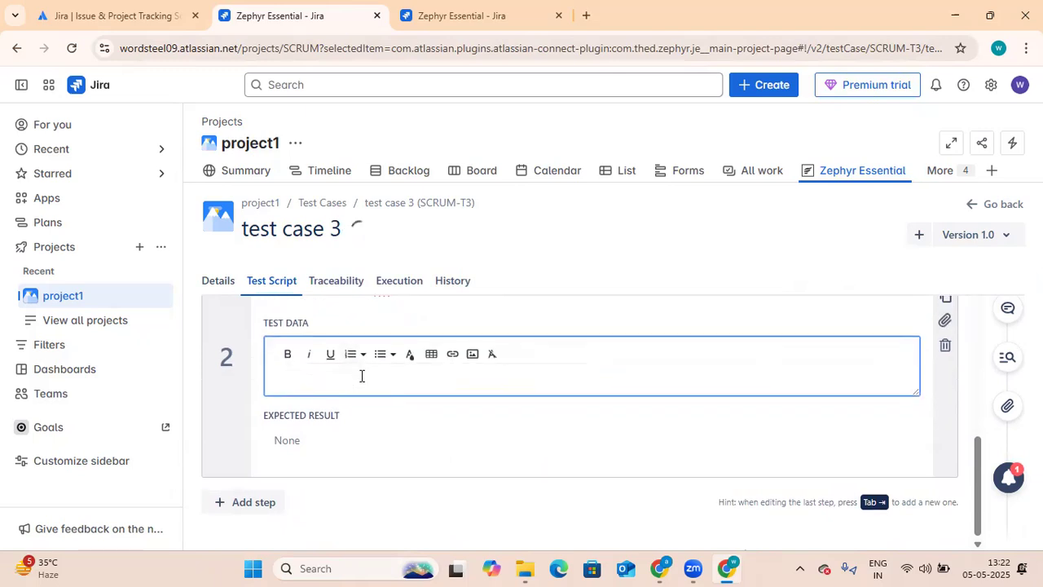
{"action": "type", "text": "offic table"}
{"action": "left_click", "coordinate": [328, 435]}
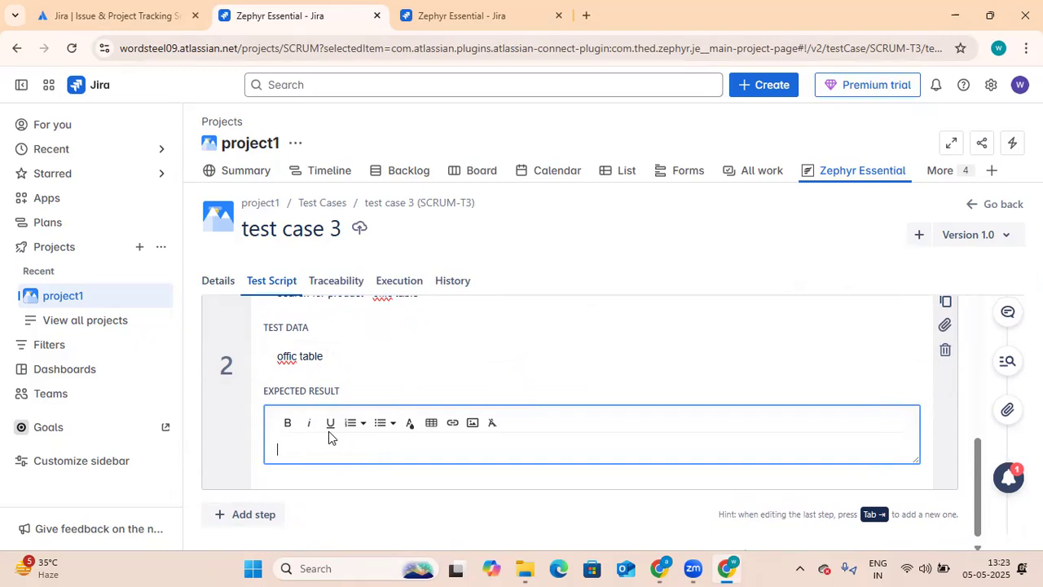
{"action": "type", "text": "offic table image should be shown"}
{"action": "key", "text": "Return"}
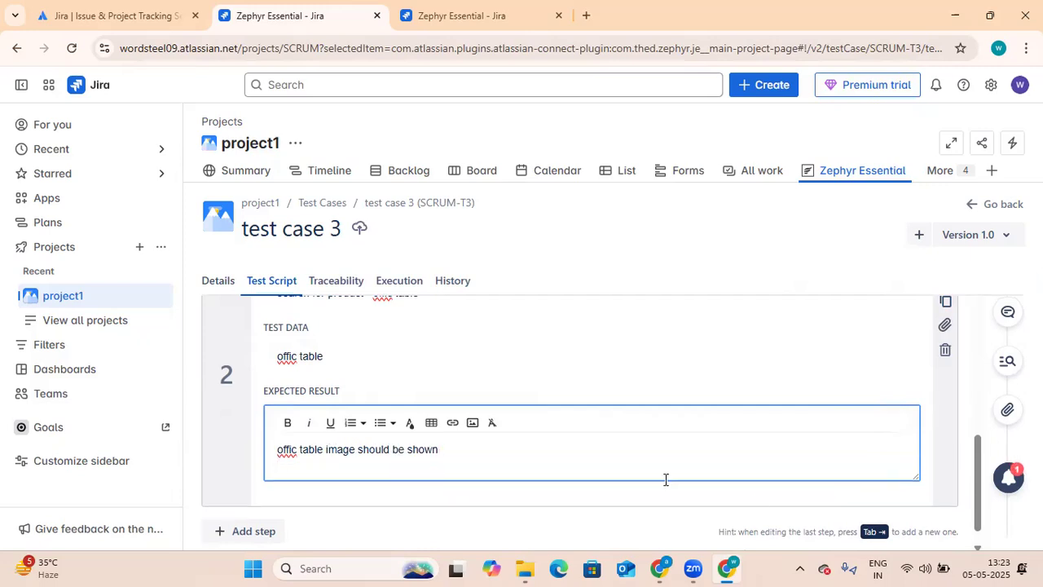
{"action": "left_click", "coordinate": [697, 513]}
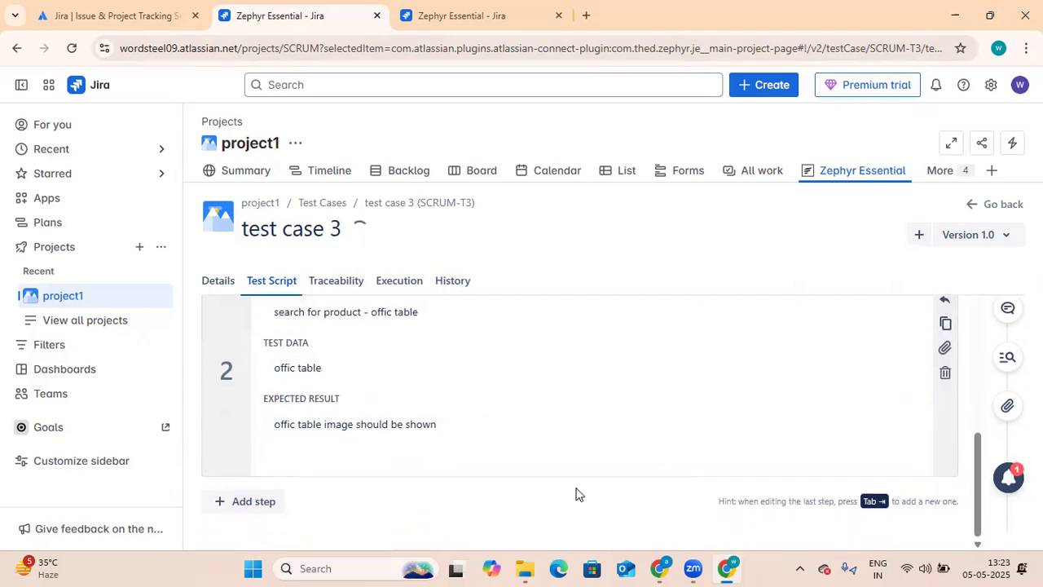
Check the status options in test case 3's details and review both steps of its test script
{"action": "scroll", "coordinate": [411, 429], "scroll_direction": "up", "scroll_amount": 3}
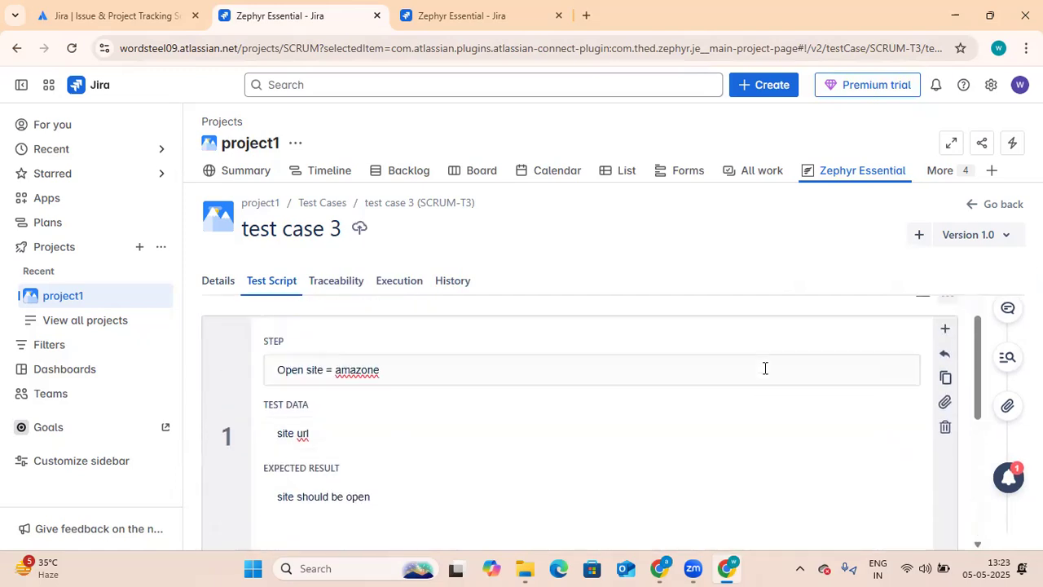
{"action": "left_click", "coordinate": [221, 287]}
{"action": "left_click", "coordinate": [254, 484]}
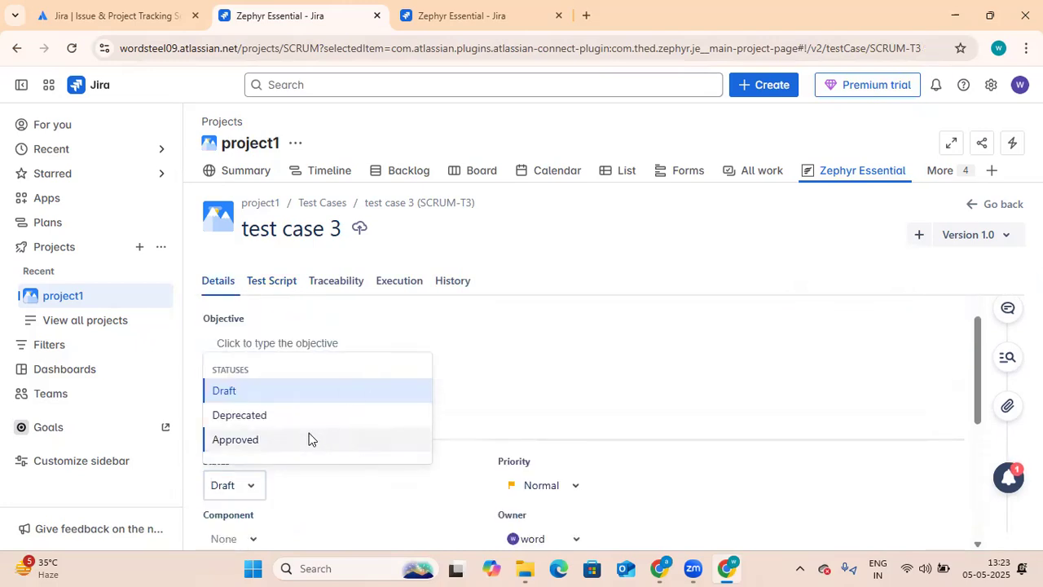
{"action": "left_click", "coordinate": [284, 294]}
{"action": "scroll", "coordinate": [442, 465], "scroll_direction": "down", "scroll_amount": 2}
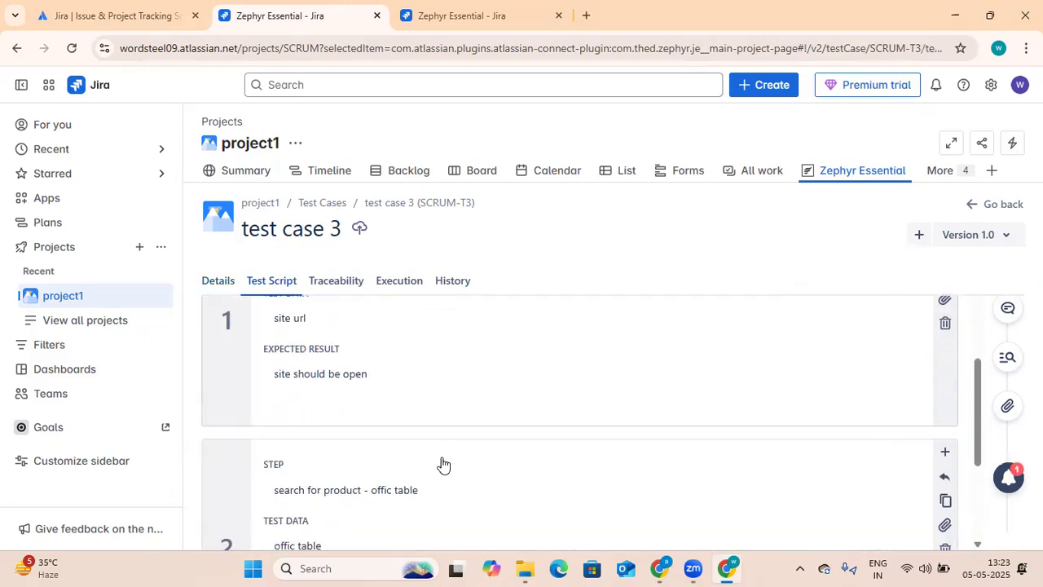
{"action": "scroll", "coordinate": [442, 465], "scroll_direction": "down", "scroll_amount": 2}
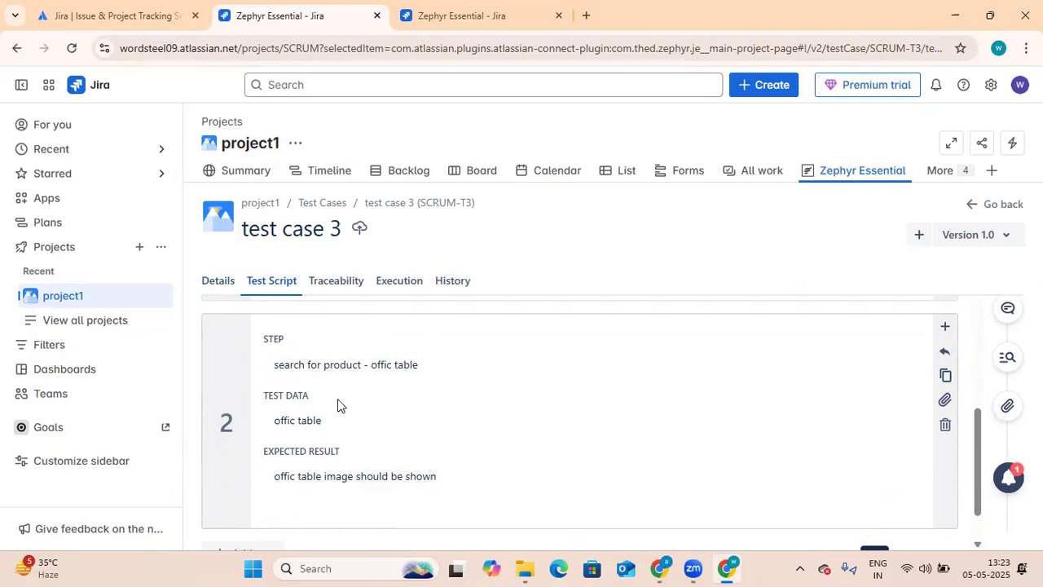
Set test case 3's status to Approved in its details
{"action": "left_click", "coordinate": [217, 279]}
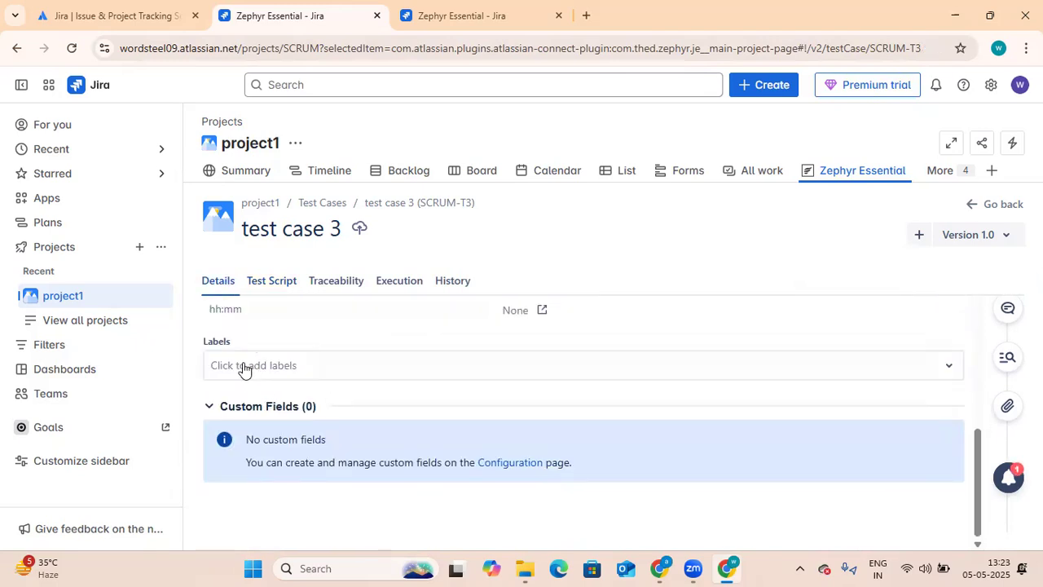
{"action": "left_click", "coordinate": [269, 285]}
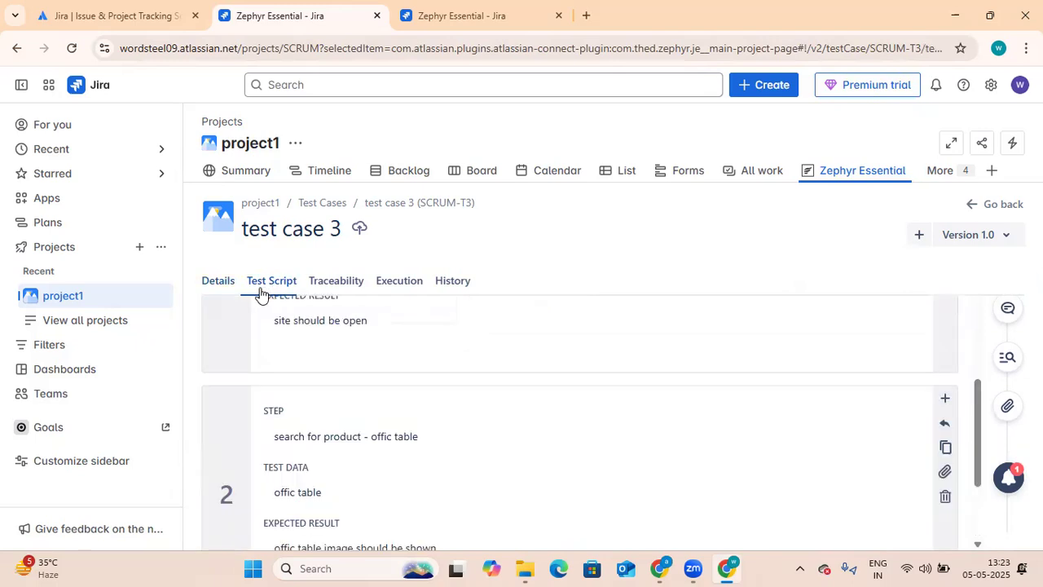
{"action": "left_click", "coordinate": [230, 284]}
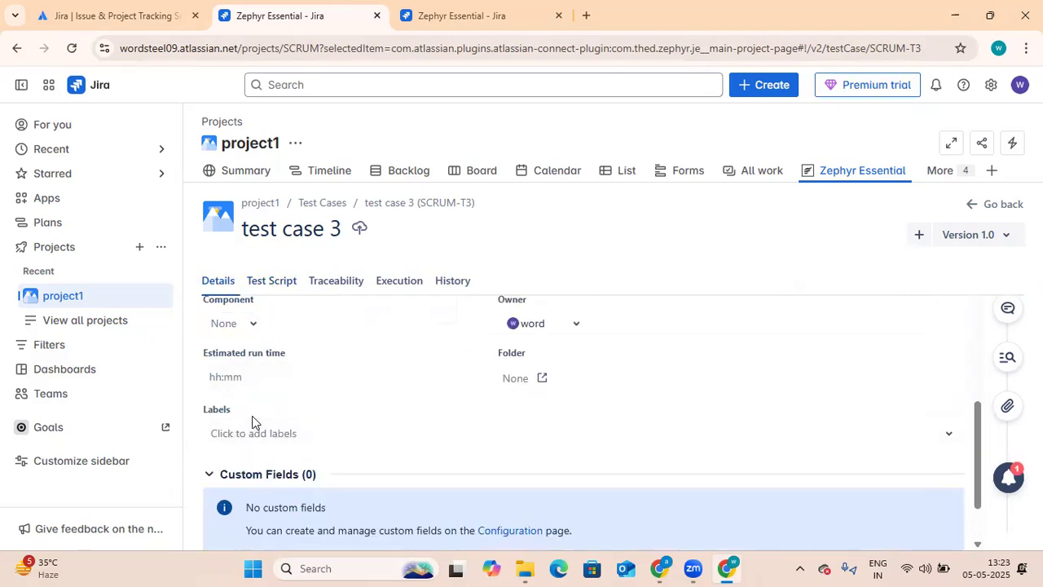
{"action": "scroll", "coordinate": [248, 407], "scroll_direction": "up", "scroll_amount": 1}
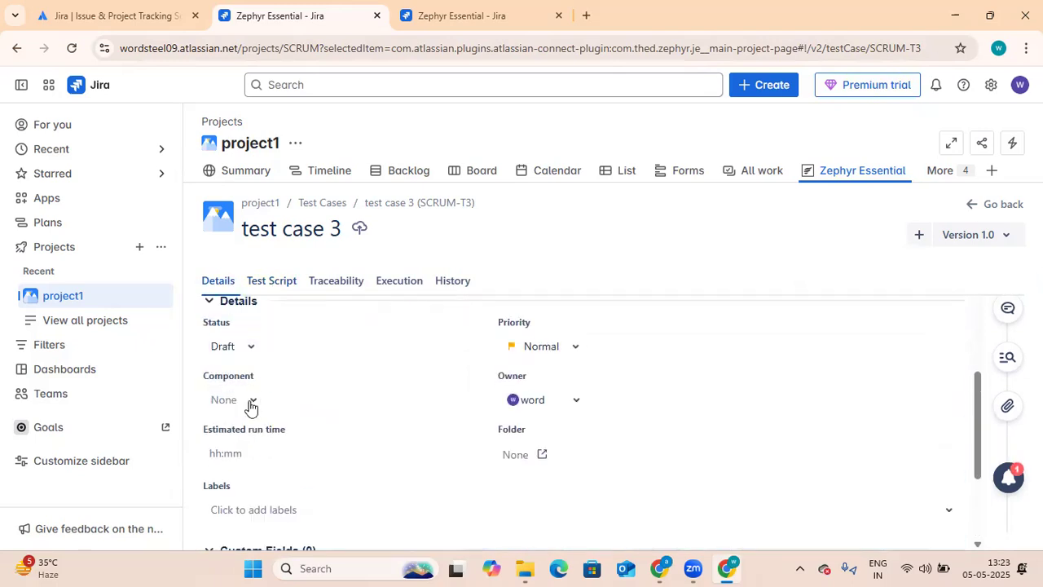
{"action": "left_click", "coordinate": [246, 350]}
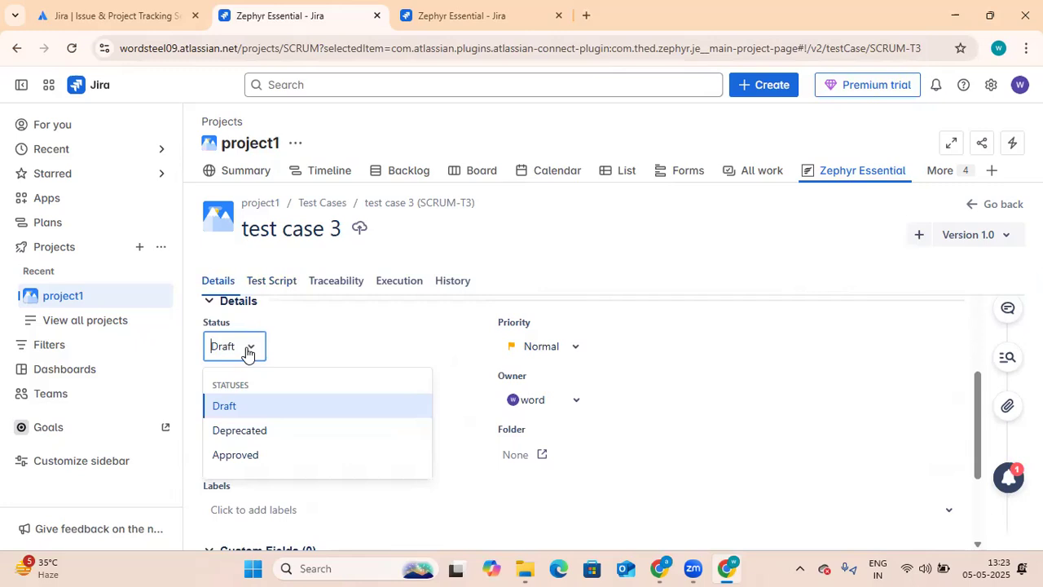
{"action": "left_click", "coordinate": [279, 450]}
Link the existing user story SCRUM-5, "As a user i should be able to add product to the cart", to test case 3 for traceability
{"action": "left_click", "coordinate": [268, 285]}
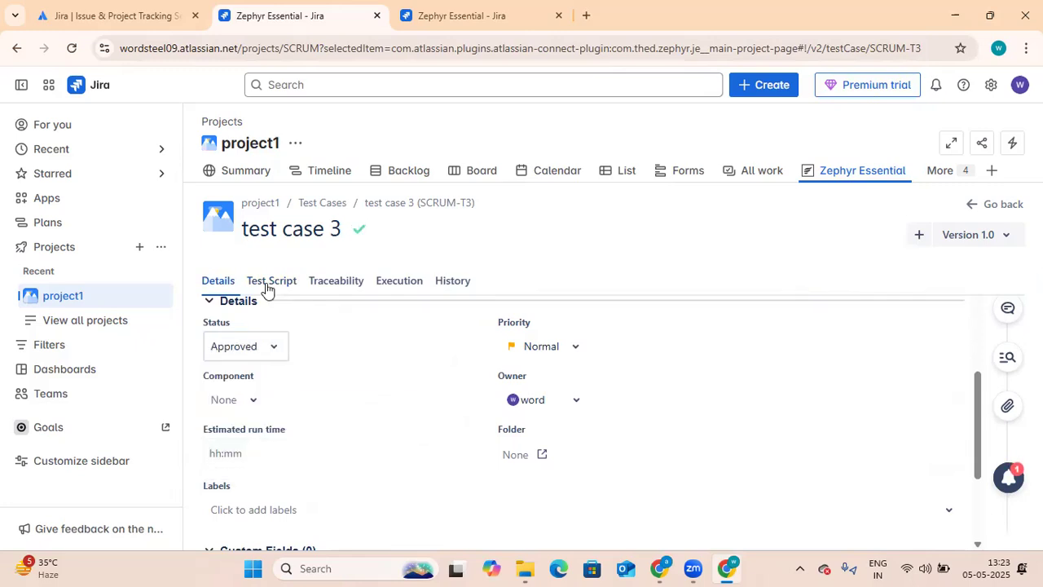
{"action": "left_click", "coordinate": [336, 289]}
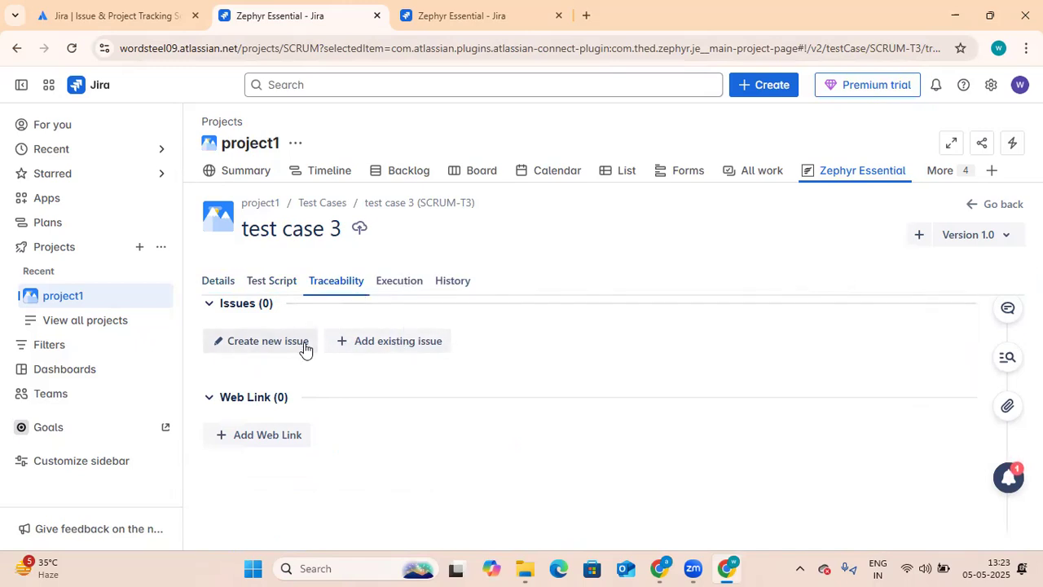
{"action": "left_click", "coordinate": [396, 342]}
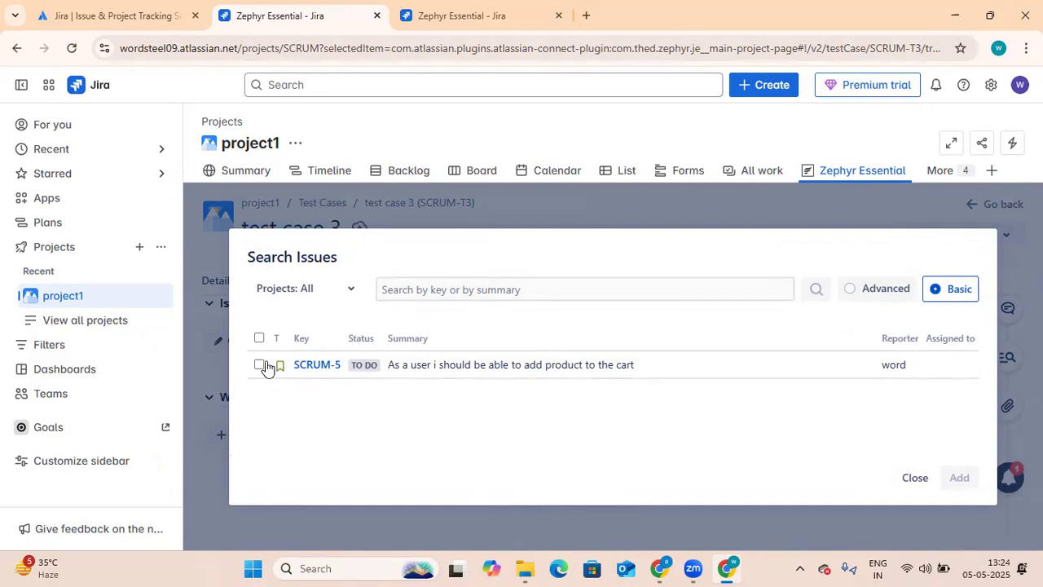
{"action": "left_click", "coordinate": [259, 368]}
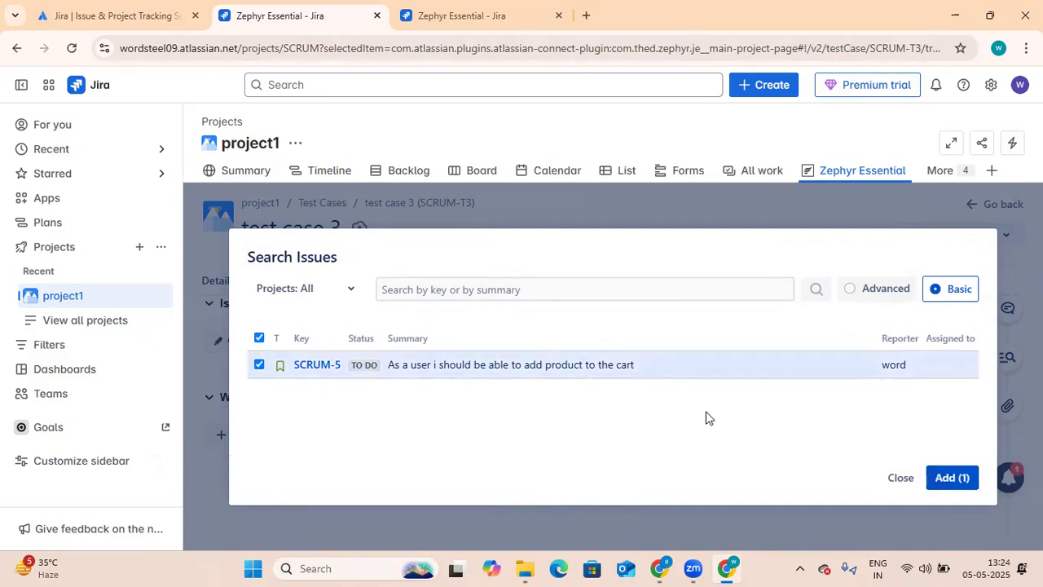
{"action": "left_click", "coordinate": [945, 477]}
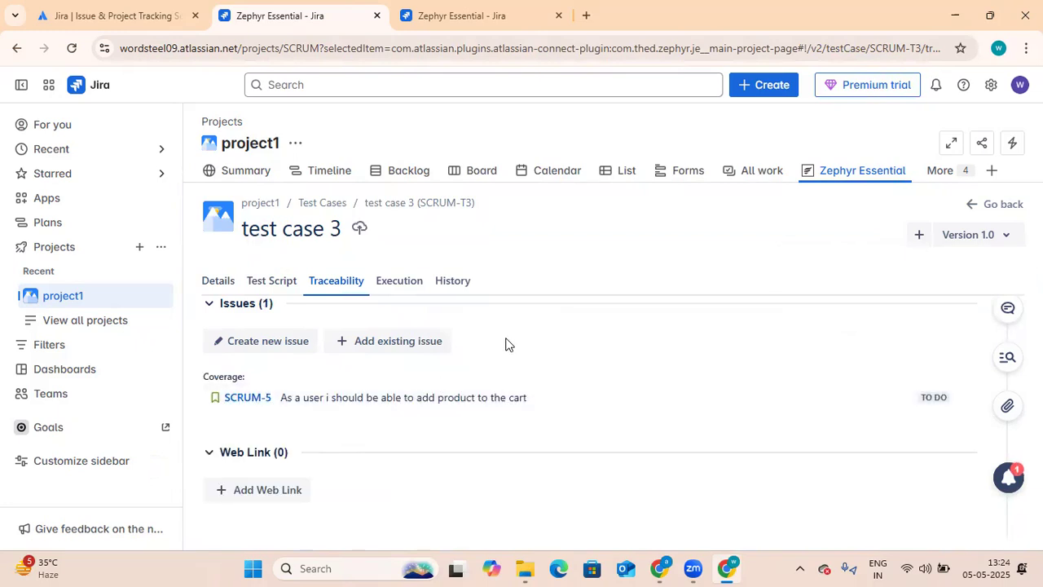
Open execution SCRUM-E3 of test case 3 and start its execution timer
{"action": "left_click", "coordinate": [410, 284]}
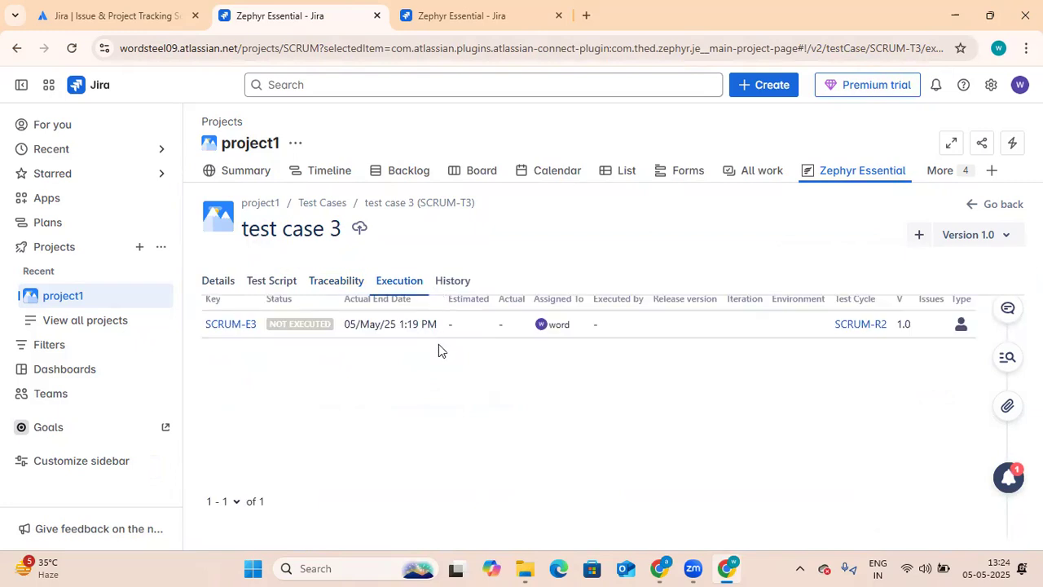
{"action": "left_click", "coordinate": [232, 326]}
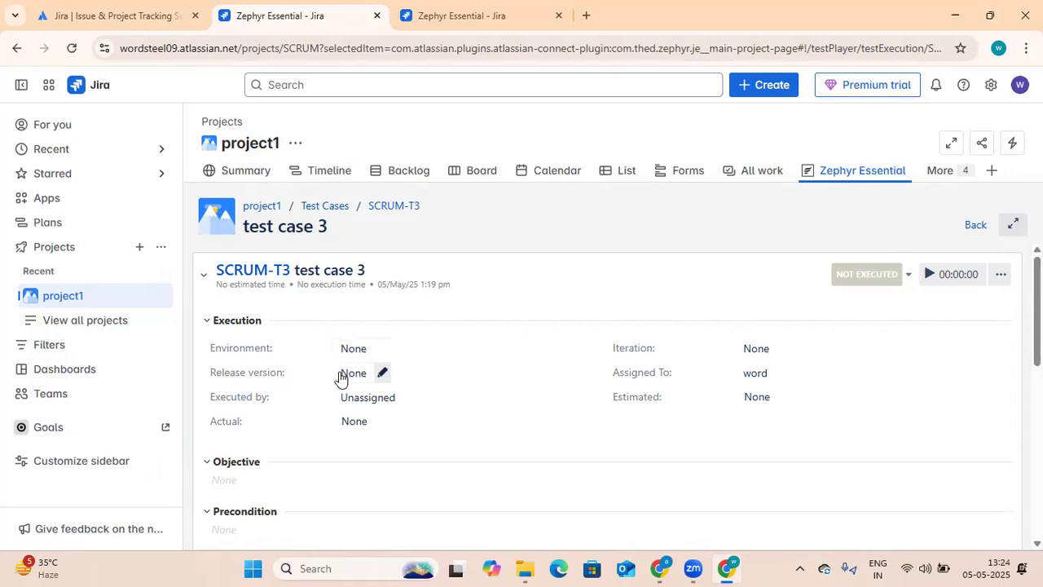
{"action": "scroll", "coordinate": [570, 419], "scroll_direction": "down", "scroll_amount": 1}
{"action": "scroll", "coordinate": [570, 418], "scroll_direction": "up", "scroll_amount": 1}
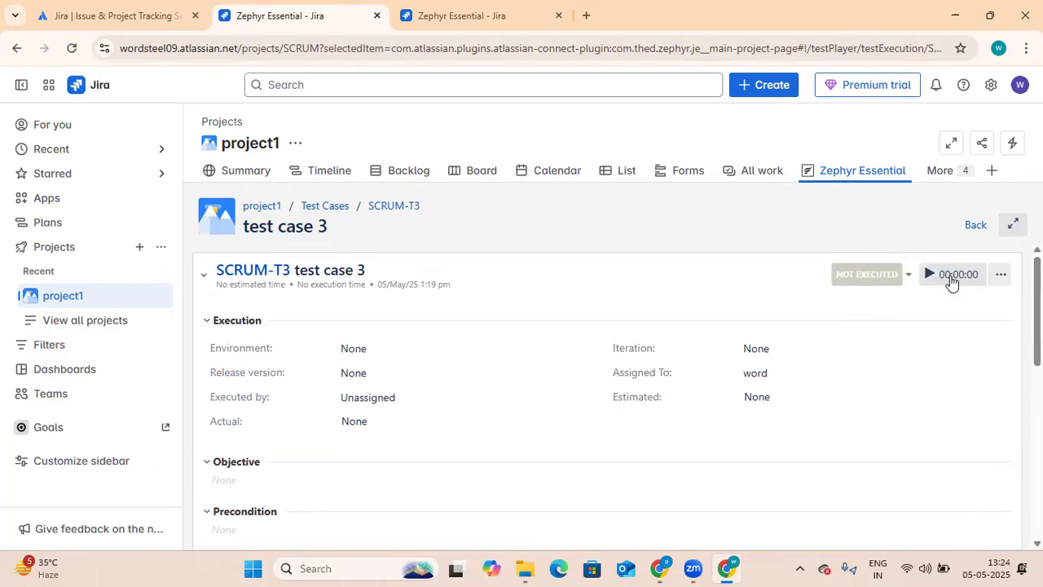
{"action": "left_click", "coordinate": [950, 278]}
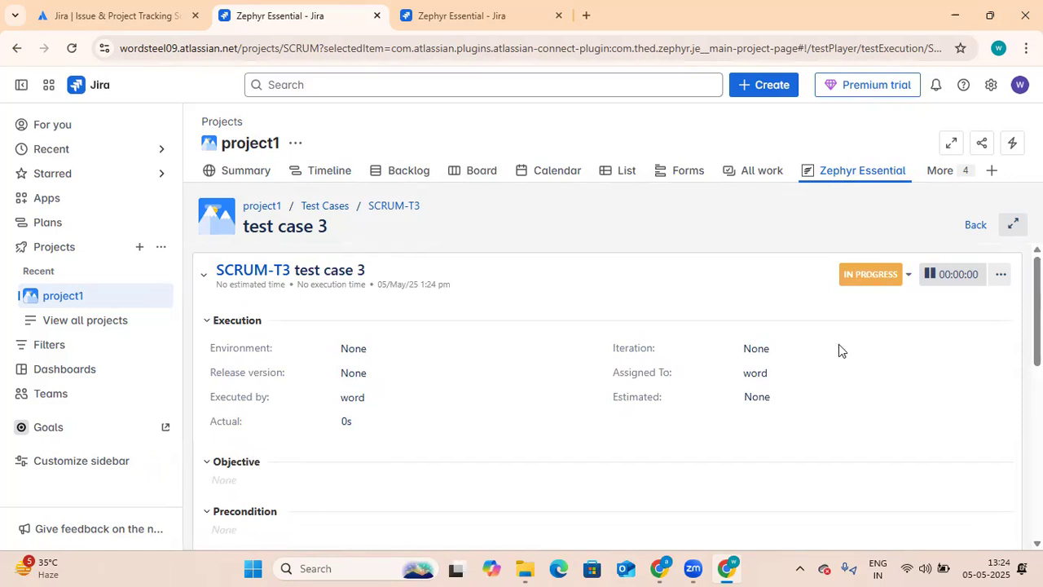
Update the execution's outdated test script to the current version of test case 3 and review its two steps
{"action": "scroll", "coordinate": [472, 383], "scroll_direction": "down", "scroll_amount": 2}
{"action": "scroll", "coordinate": [472, 387], "scroll_direction": "down", "scroll_amount": 3}
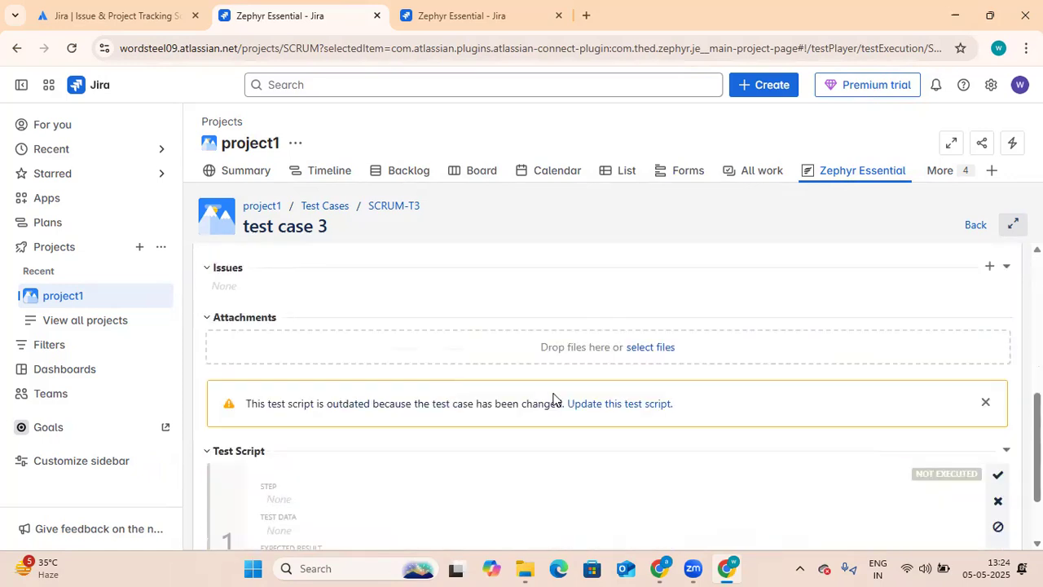
{"action": "left_click", "coordinate": [634, 412]}
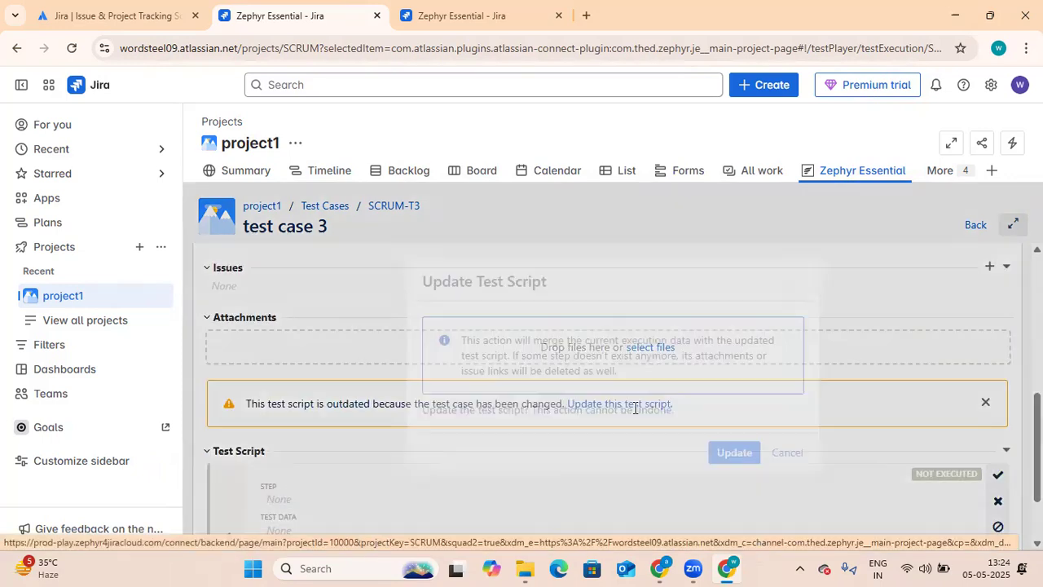
{"action": "left_click", "coordinate": [734, 453]}
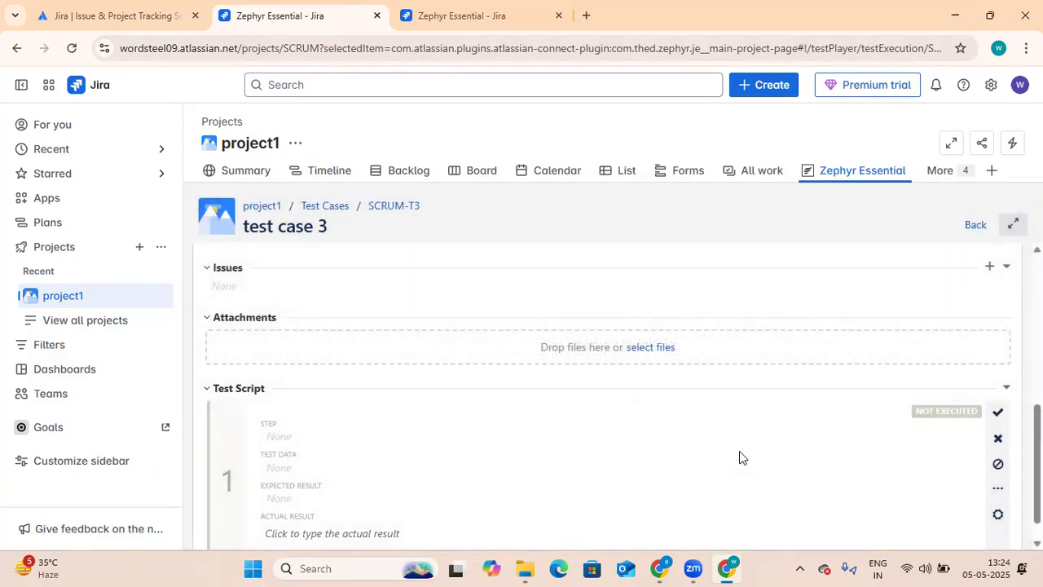
{"action": "scroll", "coordinate": [739, 457], "scroll_direction": "down", "scroll_amount": 2}
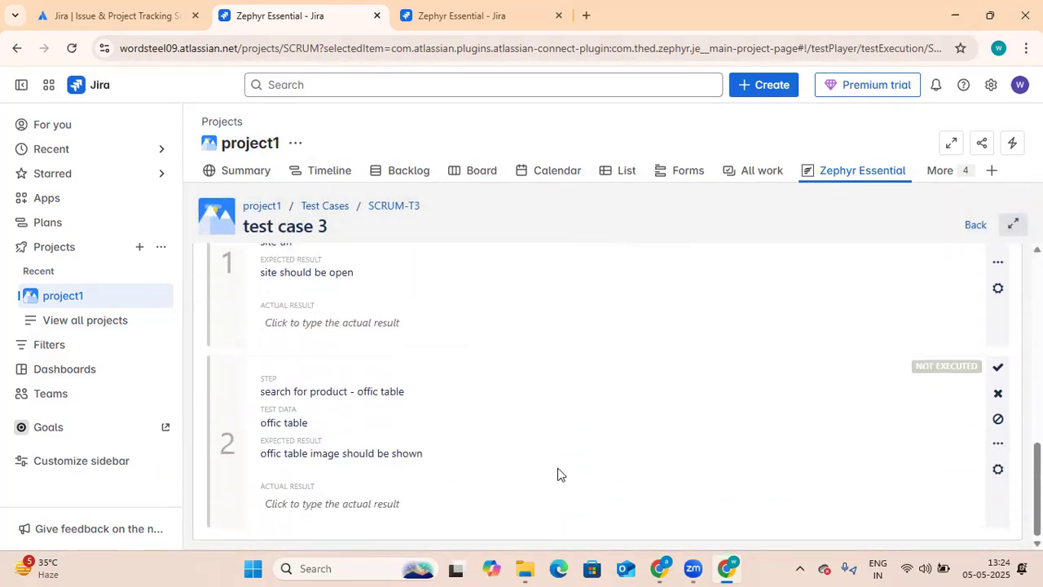
{"action": "scroll", "coordinate": [414, 416], "scroll_direction": "up", "scroll_amount": 2}
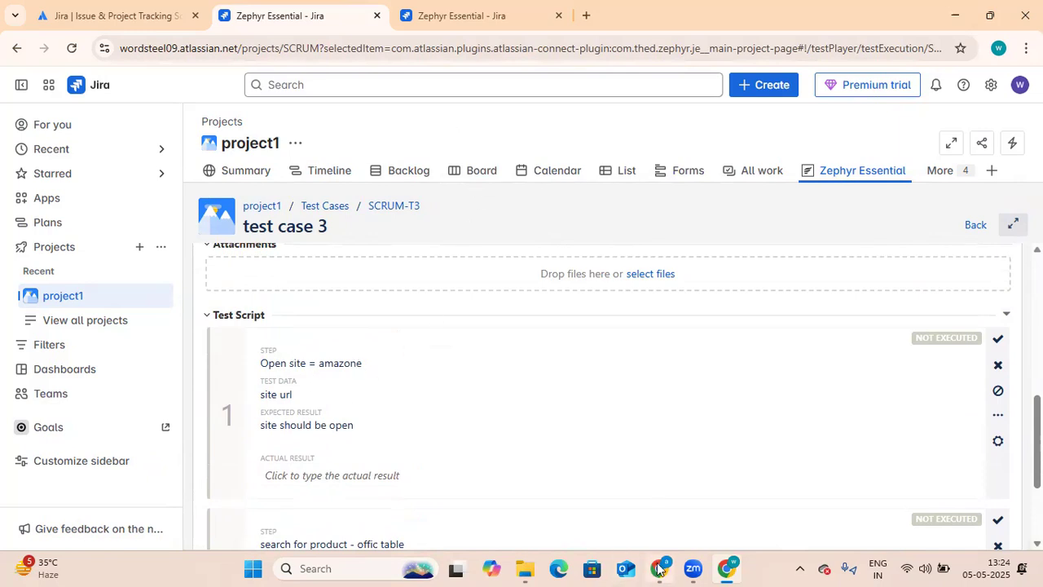
Search the web for "amazone" in a new browser tab and open the Amazon.in shopping site
{"action": "left_click", "coordinate": [577, 19]}
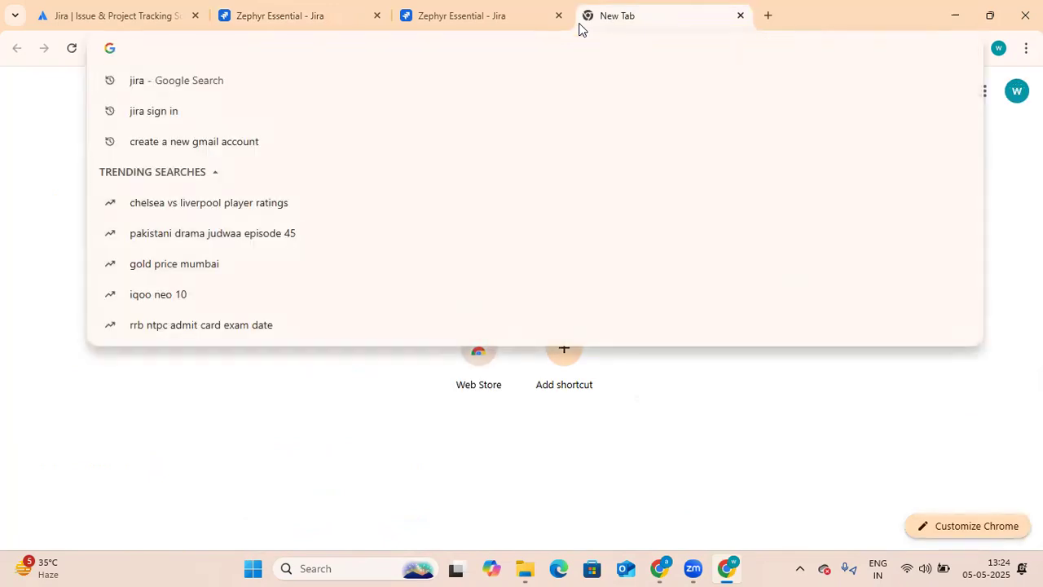
{"action": "type", "text": "amazo"}
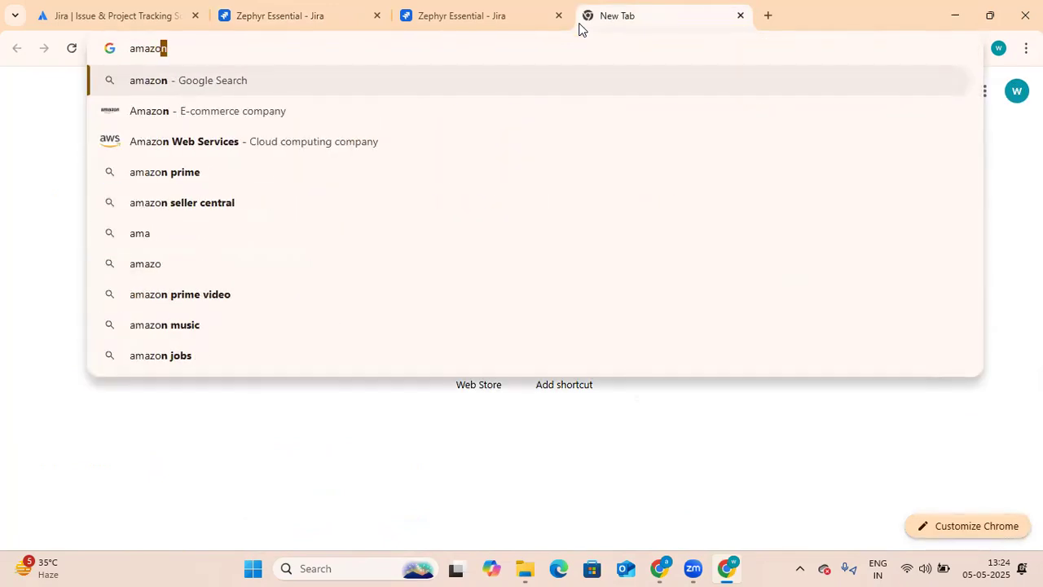
{"action": "type", "text": "ne"}
{"action": "key", "text": "Return"}
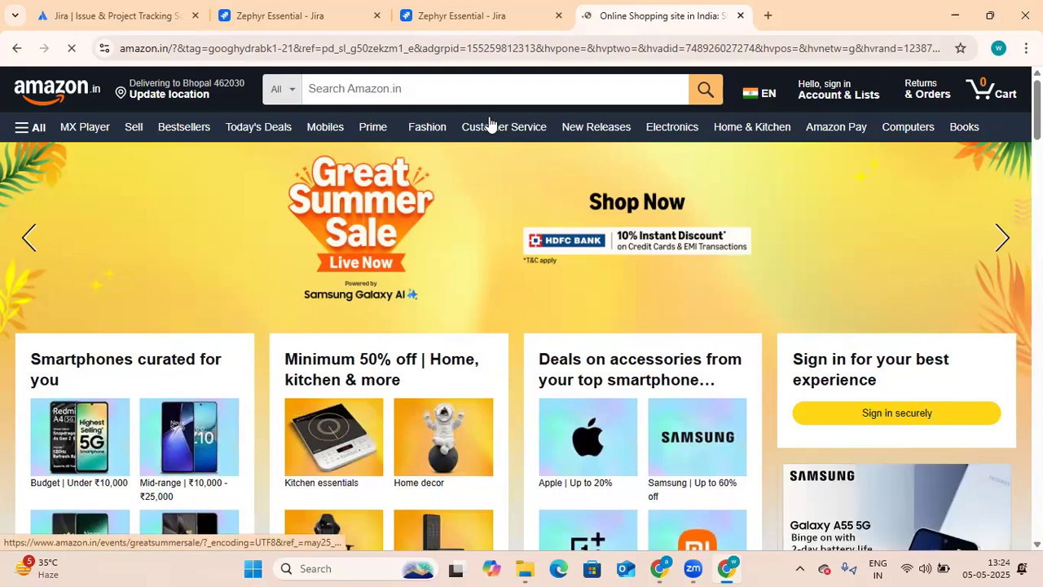
{"action": "left_click", "coordinate": [477, 16]}
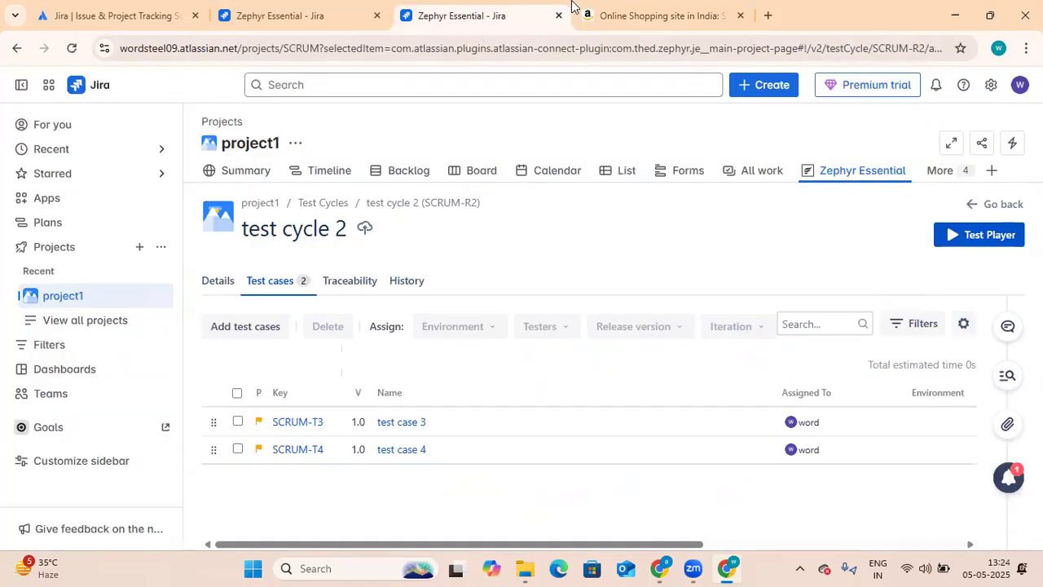
{"action": "left_click", "coordinate": [705, 24]}
Search the web for "amazone login" in another browser tab and open the Amazon.in "Log In" result
{"action": "left_click", "coordinate": [767, 15]}
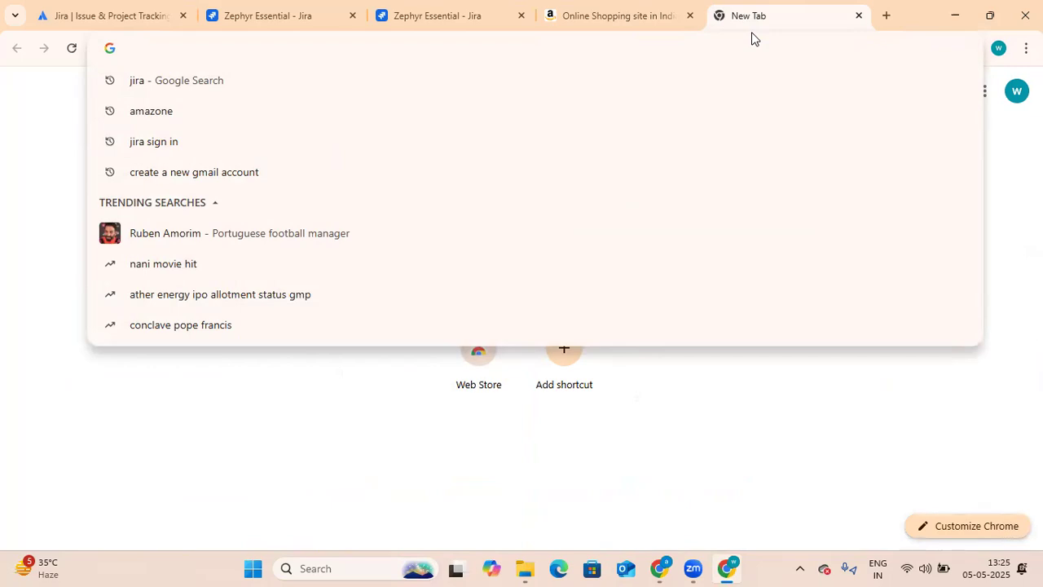
{"action": "type", "text": "amazone login"}
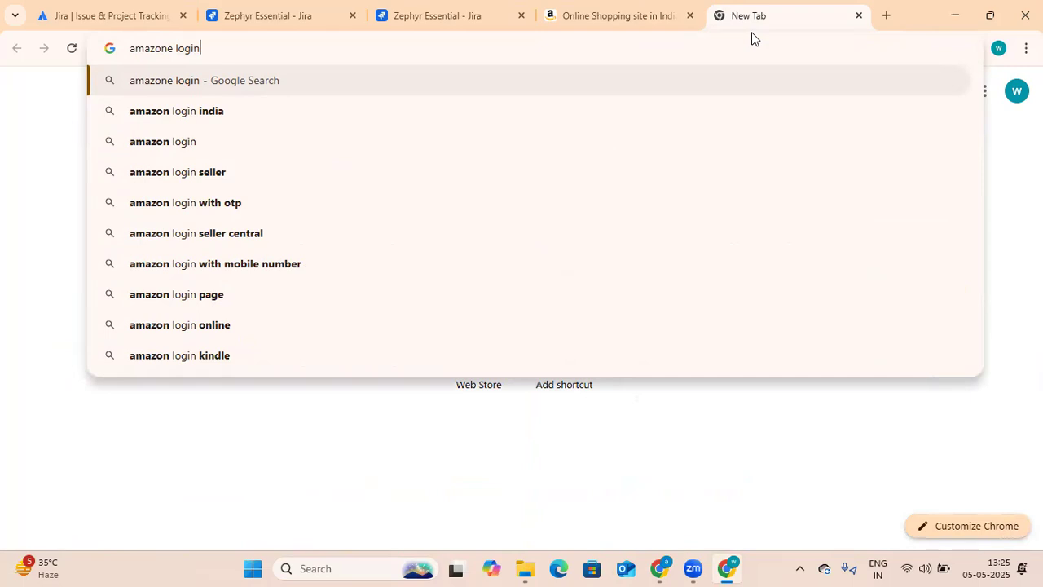
{"action": "key", "text": "Return"}
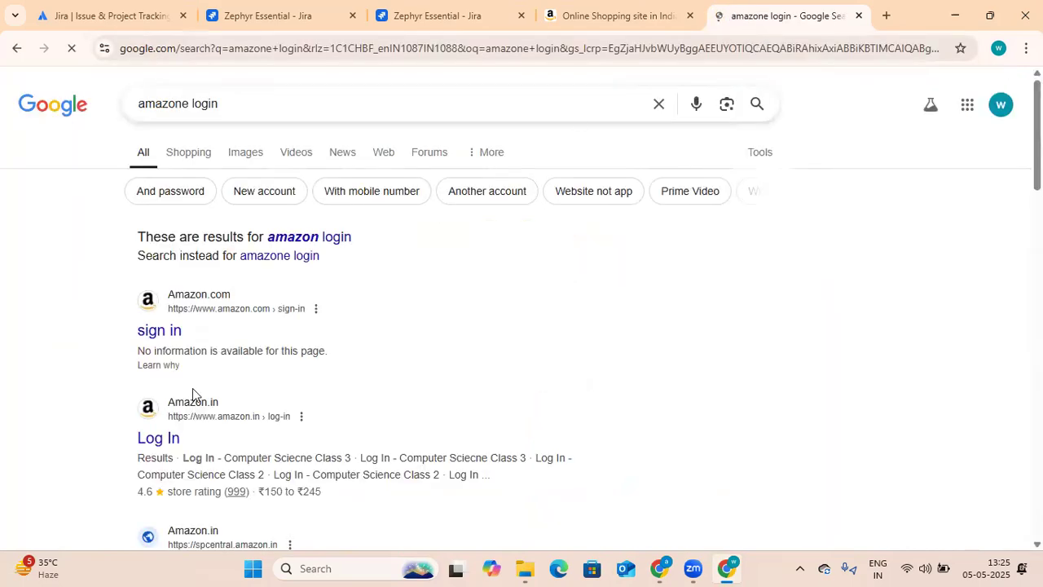
{"action": "left_click", "coordinate": [171, 444]}
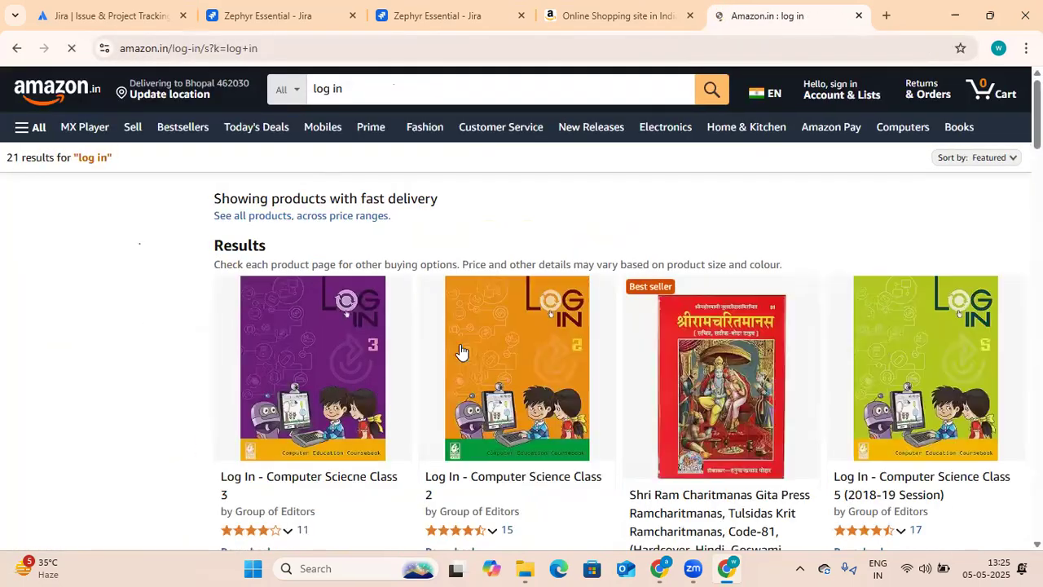
Check the opened Amazon pages against script step 1 of test case 3's execution and mark that step as Pass
{"action": "left_click", "coordinate": [616, 20]}
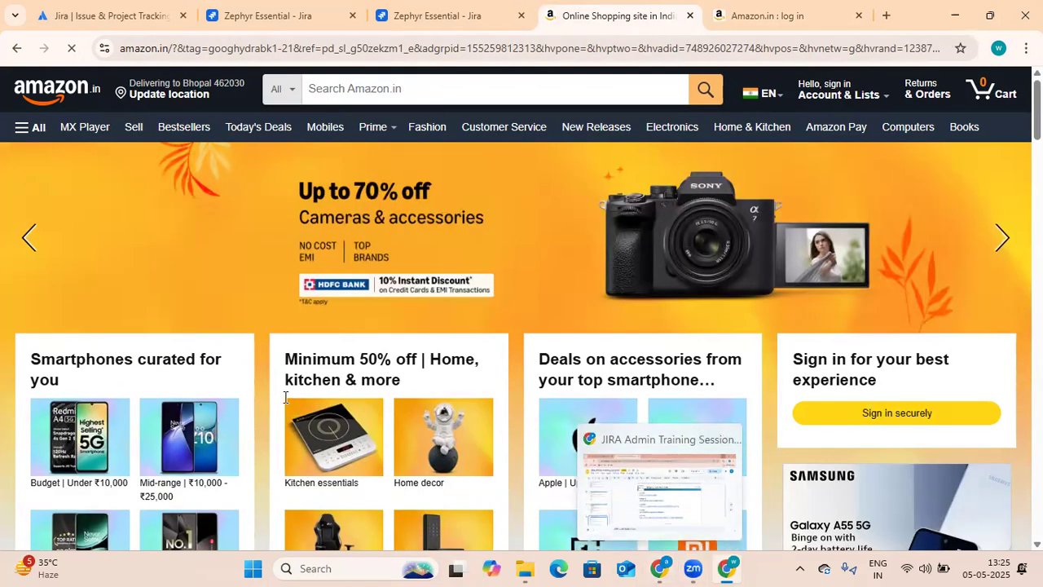
{"action": "key", "text": "ctrl+2"}
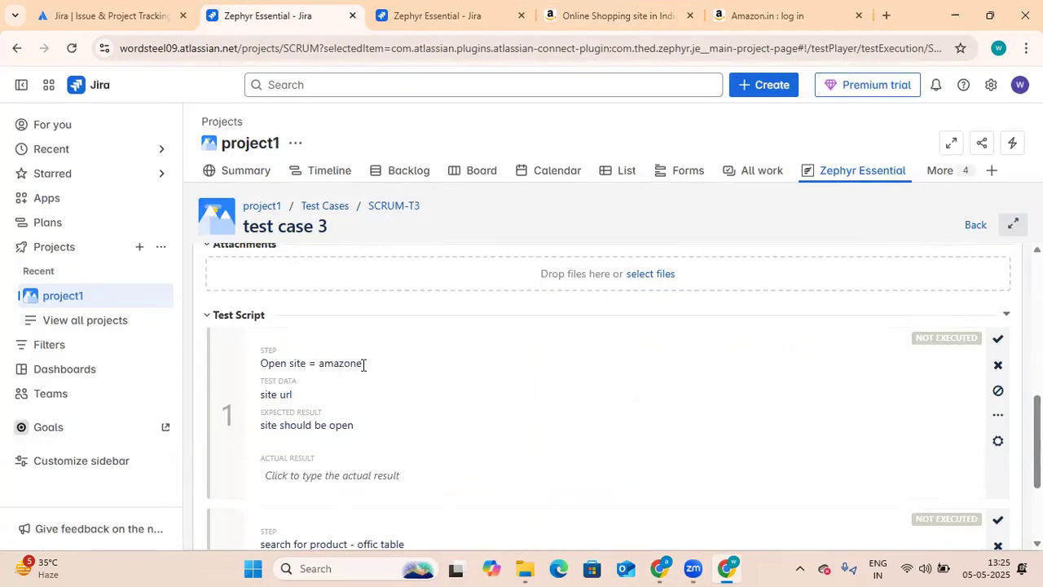
{"action": "left_click", "coordinate": [762, 16]}
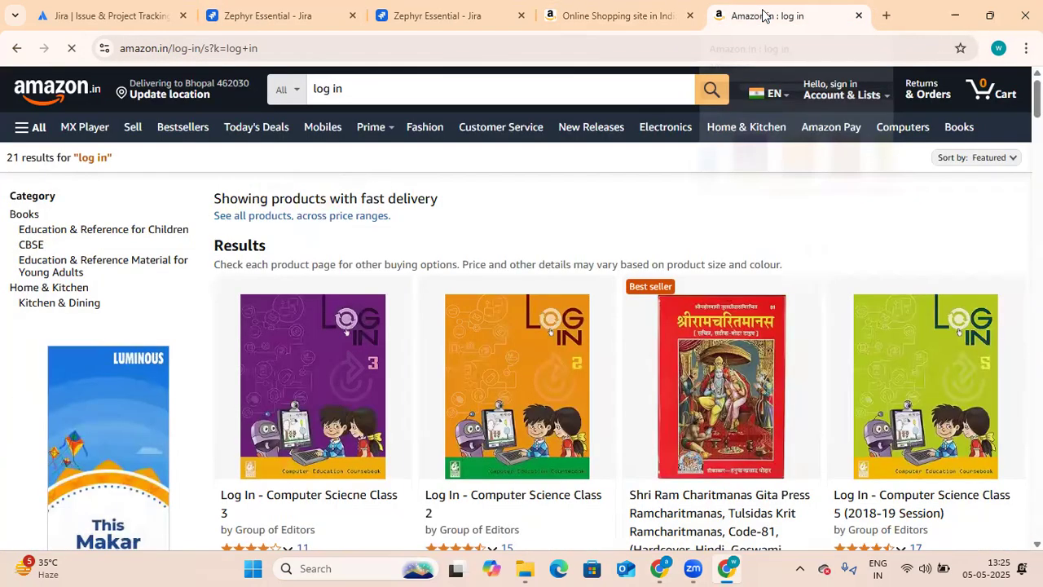
{"action": "left_click", "coordinate": [658, 24]}
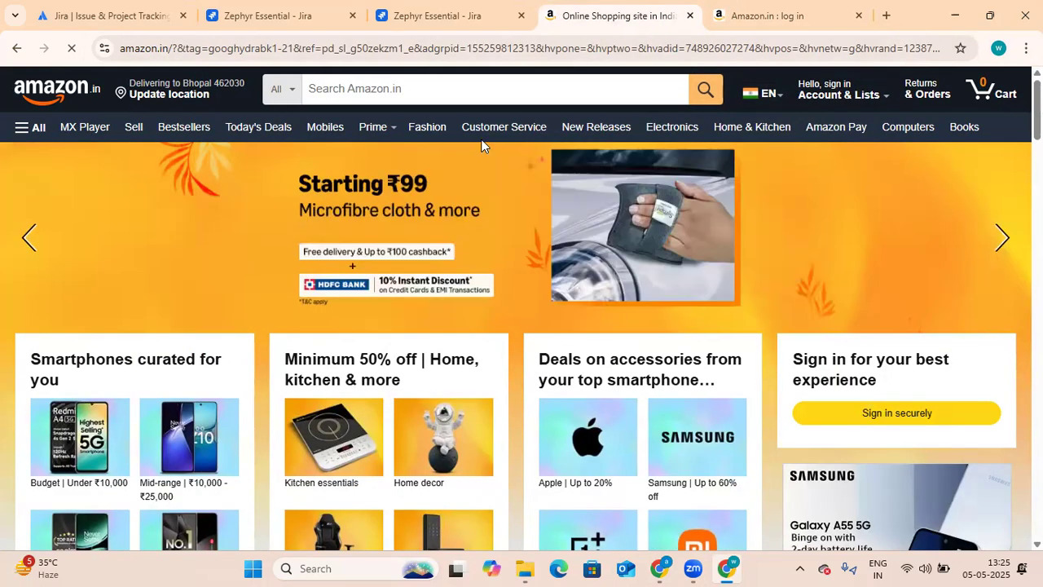
{"action": "left_click", "coordinate": [819, 19]}
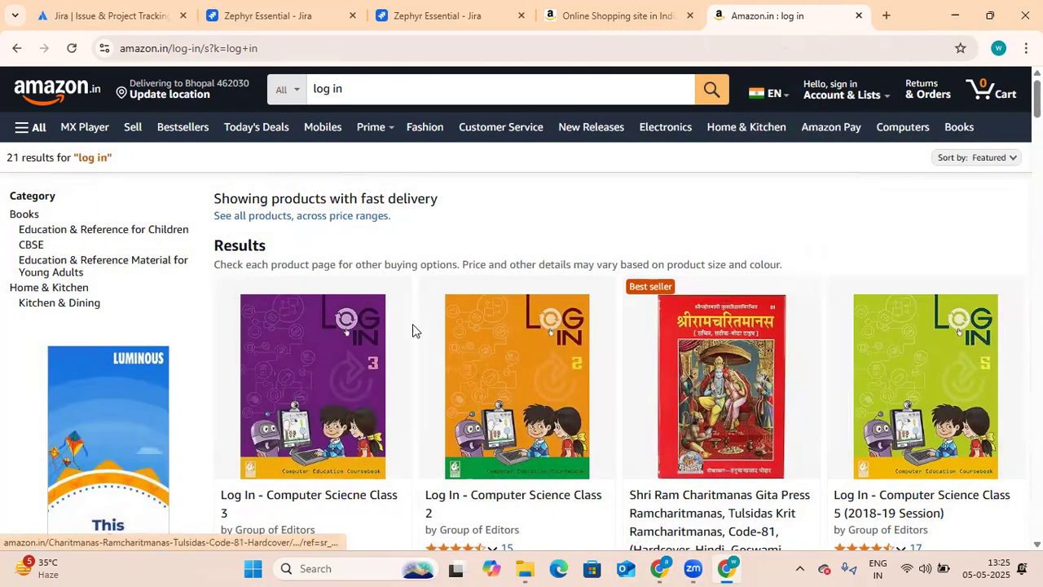
{"action": "left_click", "coordinate": [265, 16]}
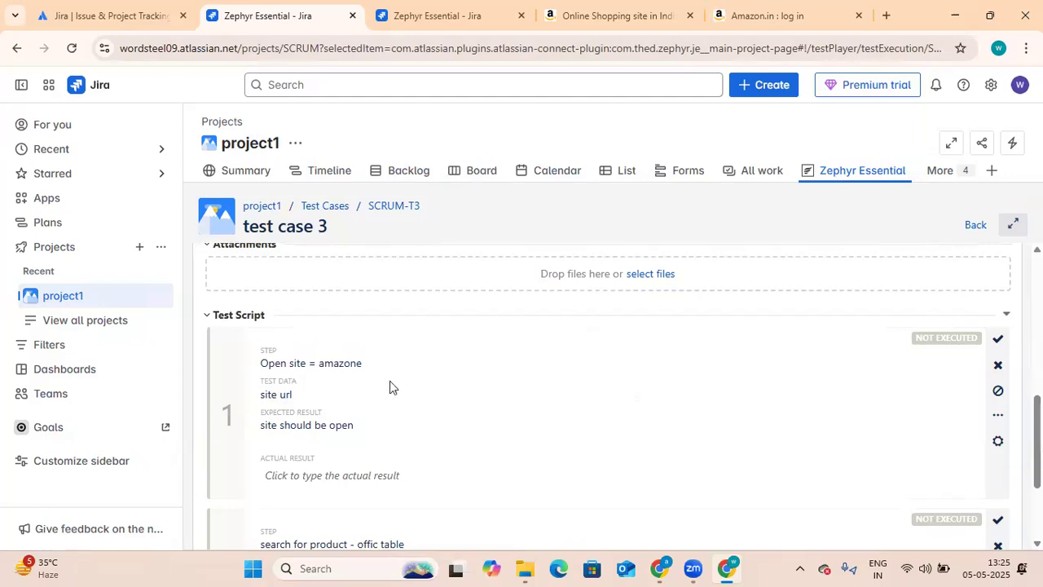
{"action": "left_click", "coordinate": [989, 335]}
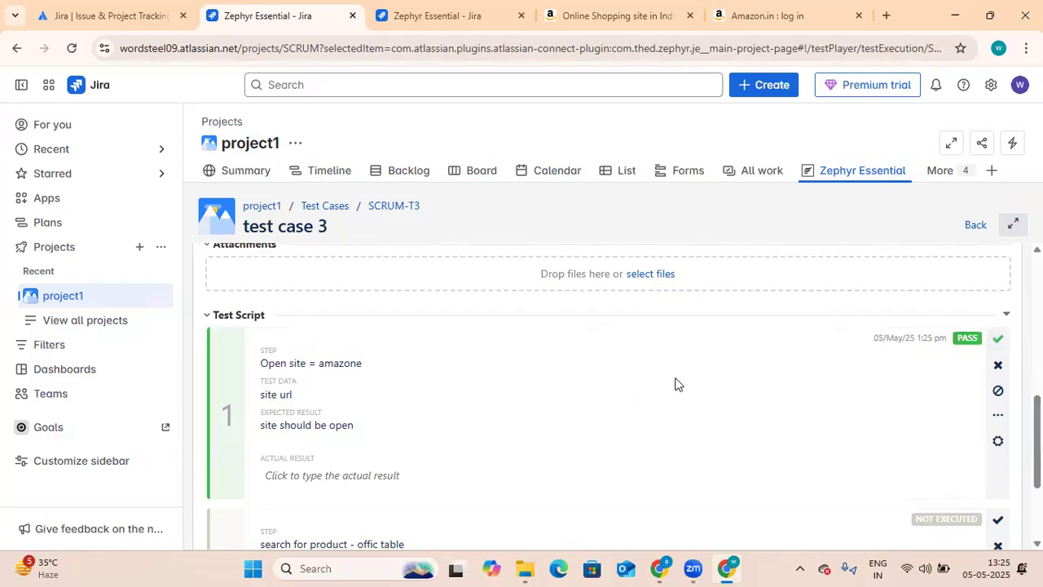
{"action": "scroll", "coordinate": [651, 387], "scroll_direction": "down", "scroll_amount": 2}
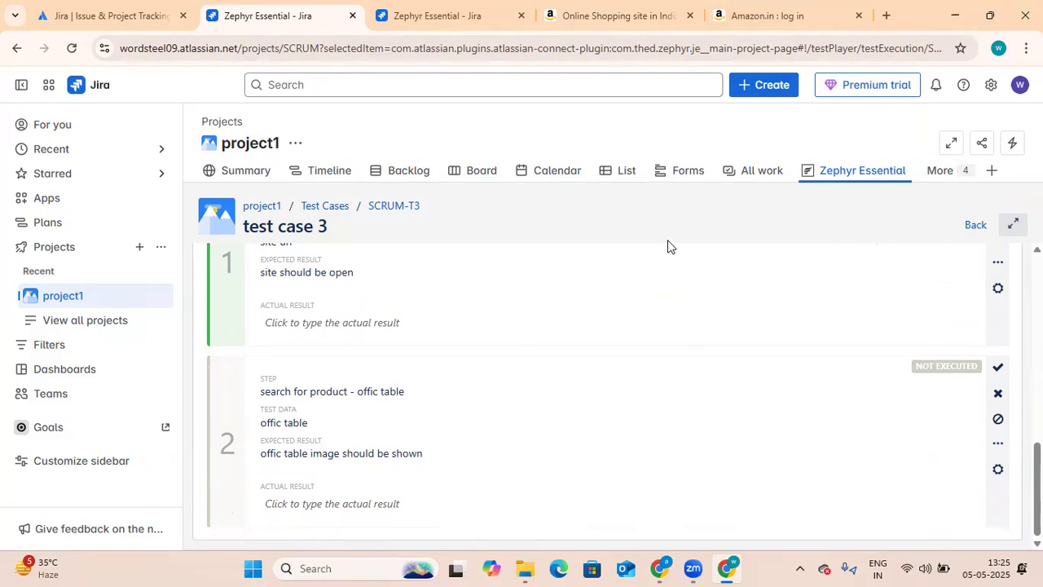
Search Amazon.in for "offic table" and check the results for images of the product
{"action": "left_click", "coordinate": [809, 18]}
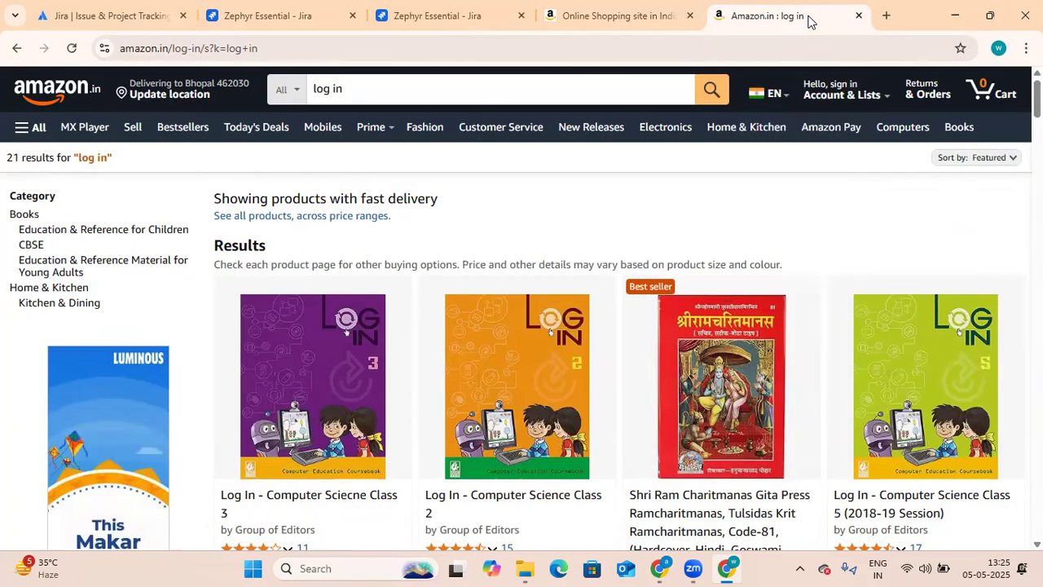
{"action": "left_click", "coordinate": [404, 91]}
{"action": "key", "text": "BackSpace"}
{"action": "key", "text": "BackSpace"}
{"action": "key", "text": "BackSpace"}
{"action": "key", "text": "BackSpace"}
{"action": "key", "text": "BackSpace"}
{"action": "key", "text": "BackSpace"}
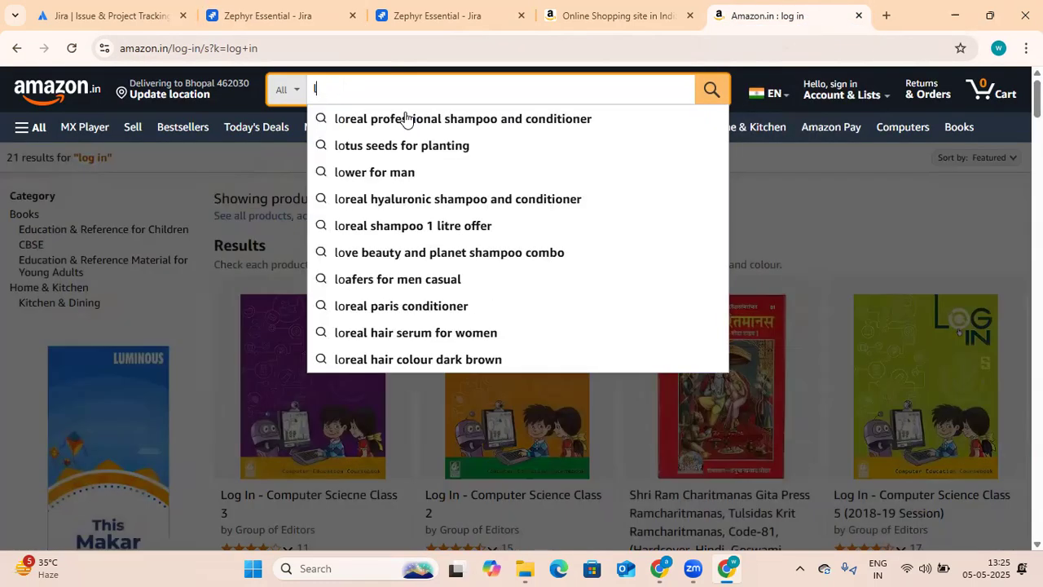
{"action": "type", "text": "offi"}
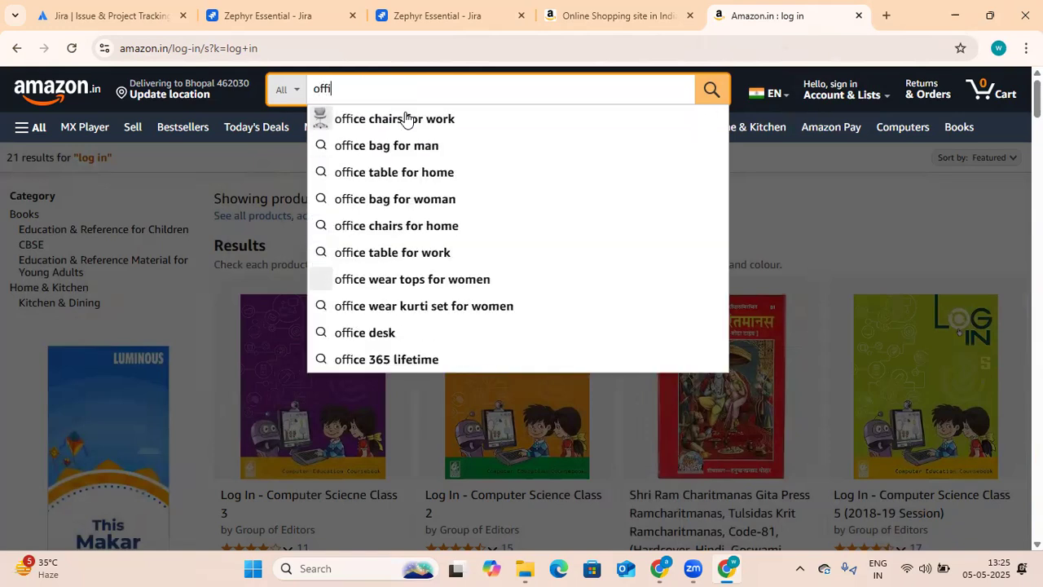
{"action": "type", "text": "c table"}
{"action": "key", "text": "Return"}
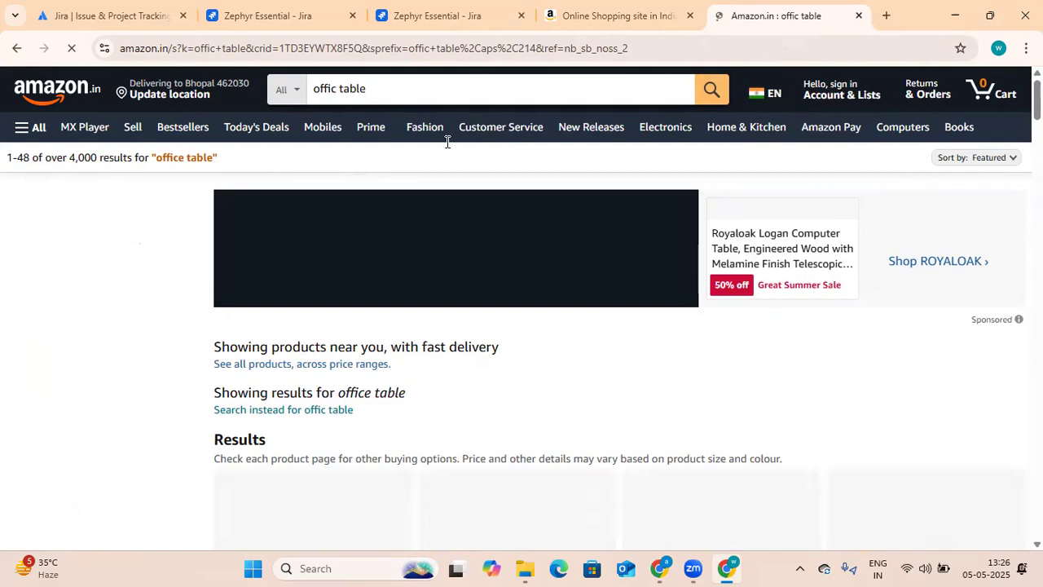
{"action": "scroll", "coordinate": [530, 414], "scroll_direction": "down", "scroll_amount": 4}
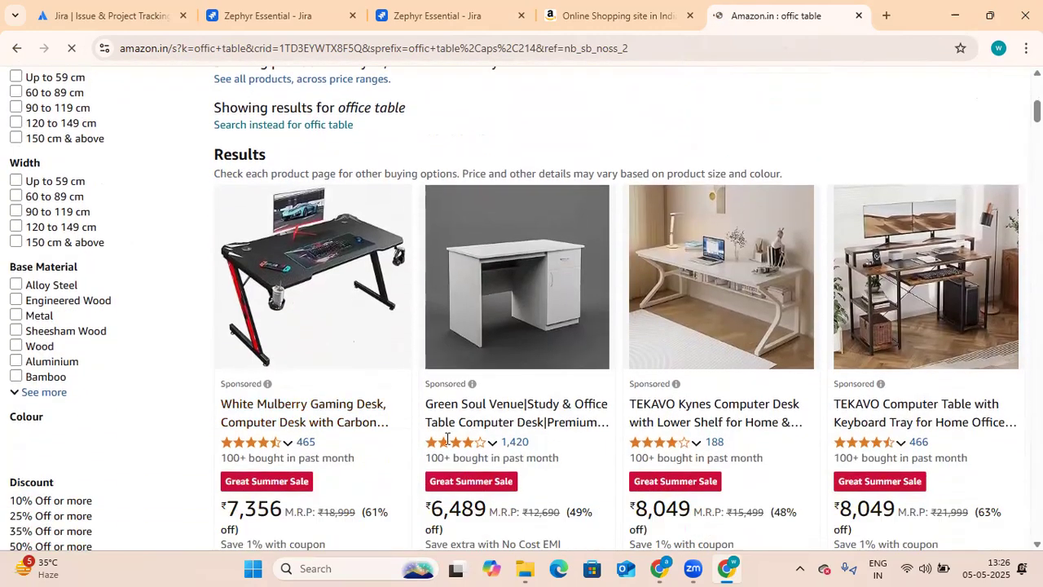
{"action": "scroll", "coordinate": [342, 361], "scroll_direction": "down", "scroll_amount": 2}
{"action": "scroll", "coordinate": [489, 326], "scroll_direction": "up", "scroll_amount": 4}
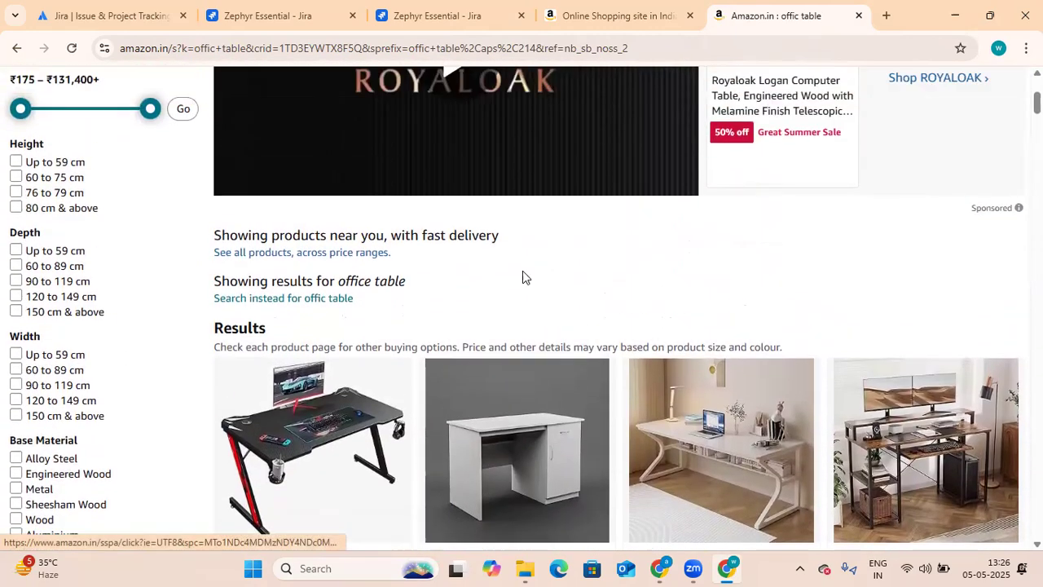
{"action": "scroll", "coordinate": [538, 195], "scroll_direction": "up", "scroll_amount": 3}
Mark script step 2 of test case 3's execution as Pass in Zephyr and check the overall execution status
{"action": "left_click", "coordinate": [294, 18]}
{"action": "left_click", "coordinate": [1001, 368]}
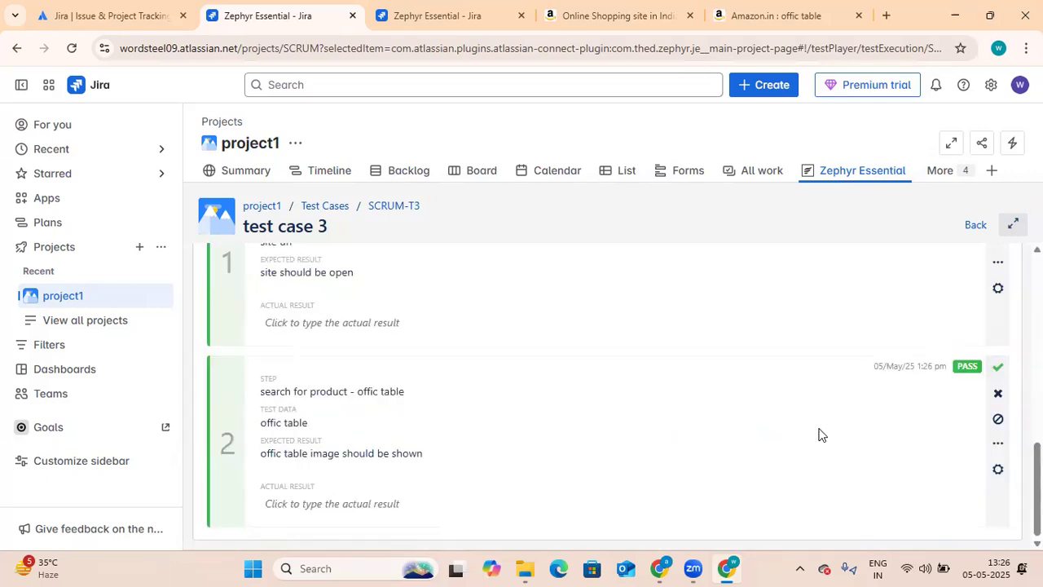
{"action": "scroll", "coordinate": [819, 434], "scroll_direction": "up", "scroll_amount": 1}
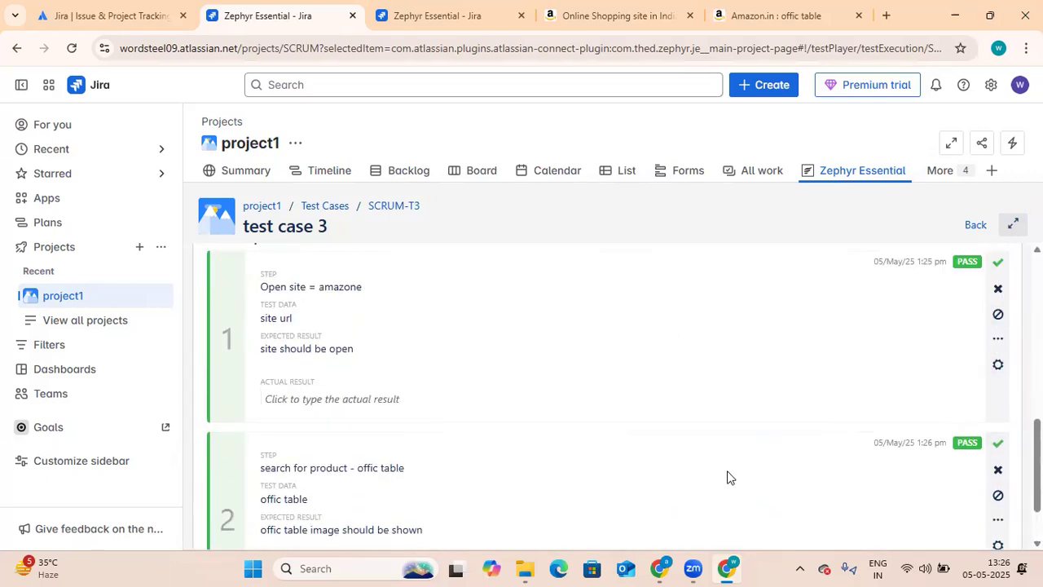
{"action": "scroll", "coordinate": [798, 476], "scroll_direction": "up", "scroll_amount": 10}
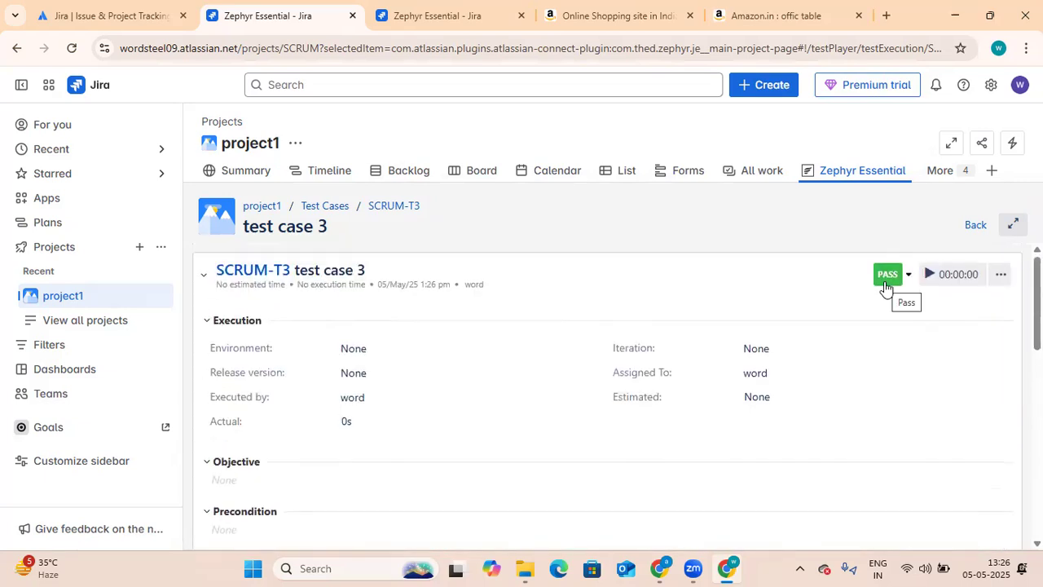
Open test case 3 from the project's test case list and review its description and details
{"action": "left_click", "coordinate": [327, 207]}
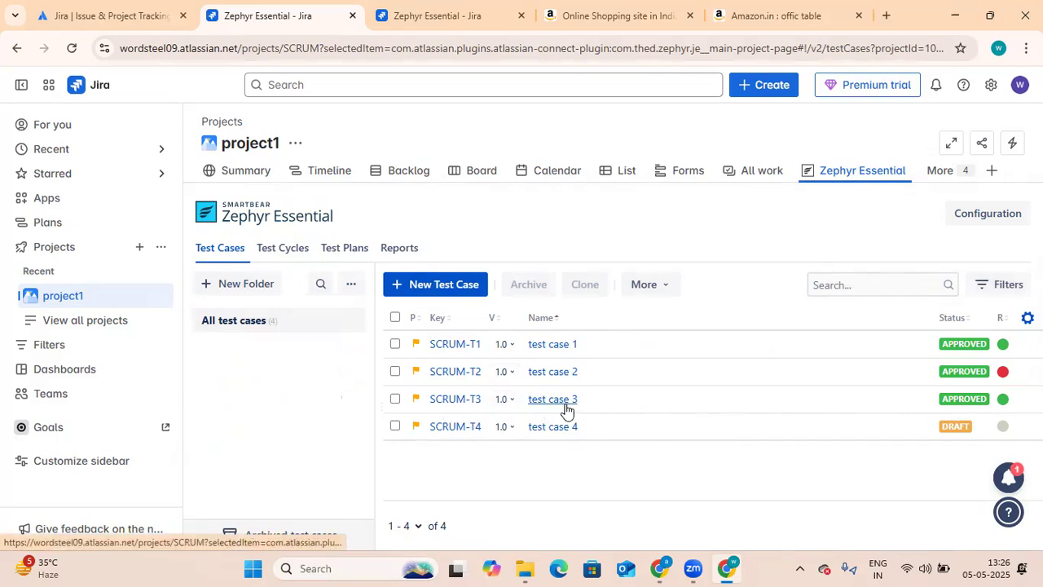
{"action": "left_click", "coordinate": [539, 400]}
{"action": "scroll", "coordinate": [391, 403], "scroll_direction": "down", "scroll_amount": 3}
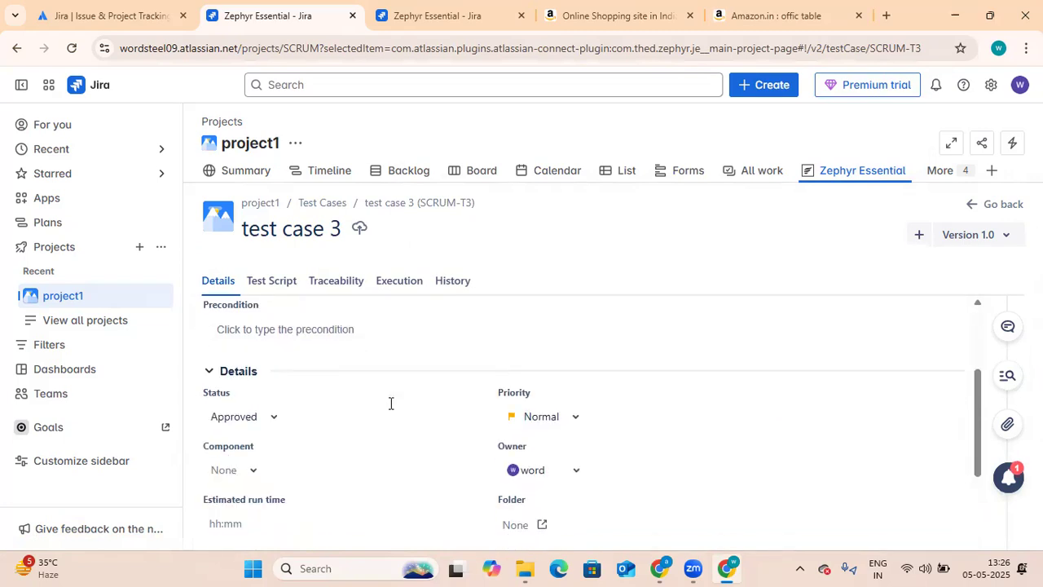
{"action": "scroll", "coordinate": [432, 407], "scroll_direction": "down", "scroll_amount": 2}
{"action": "scroll", "coordinate": [449, 414], "scroll_direction": "up", "scroll_amount": 5}
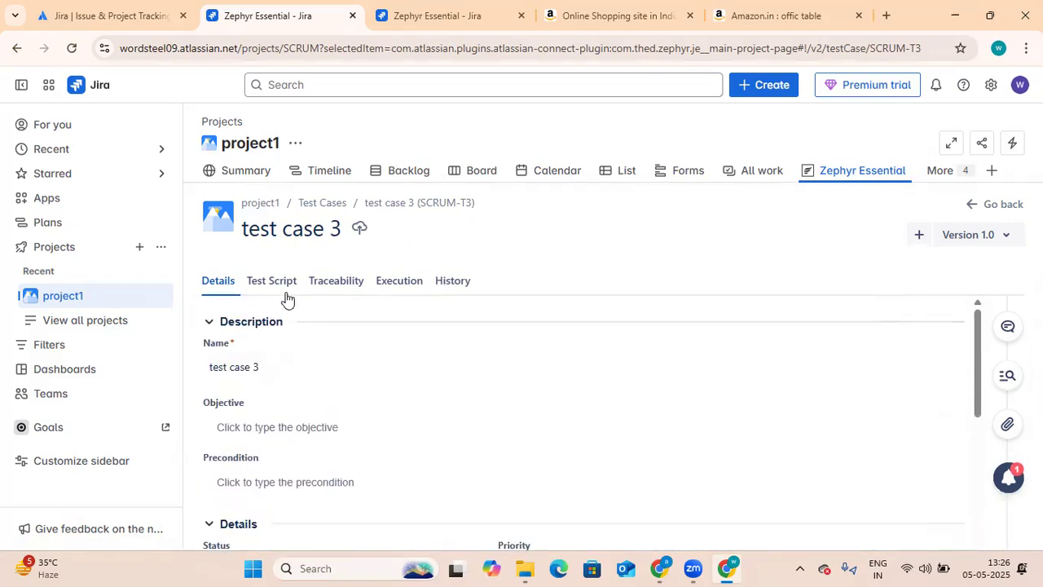
Return to the Zephyr overview and check test cycle 2's execution progress in the test cycle list
{"action": "left_click", "coordinate": [320, 205]}
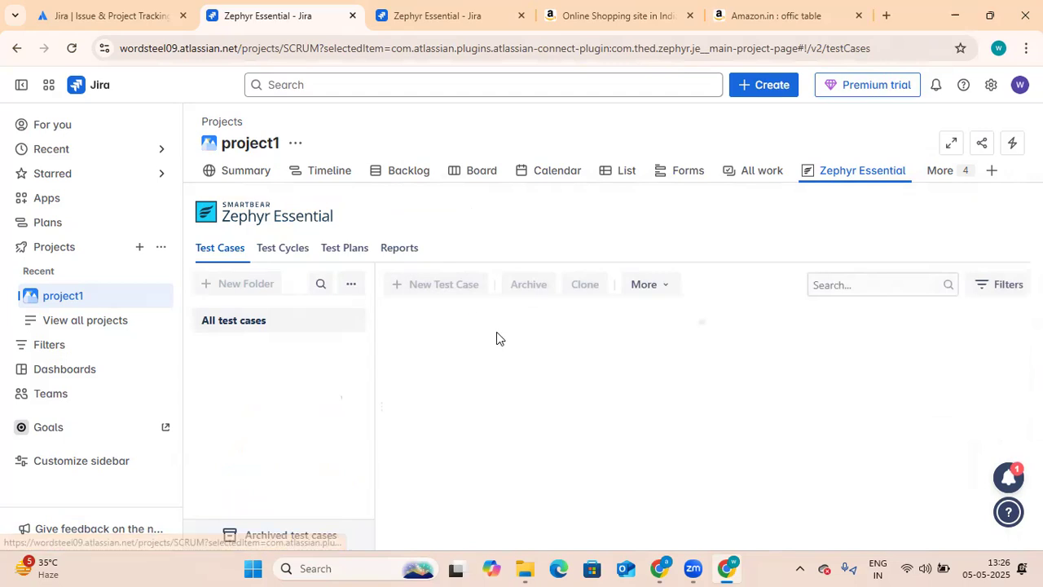
{"action": "left_click", "coordinate": [287, 249]}
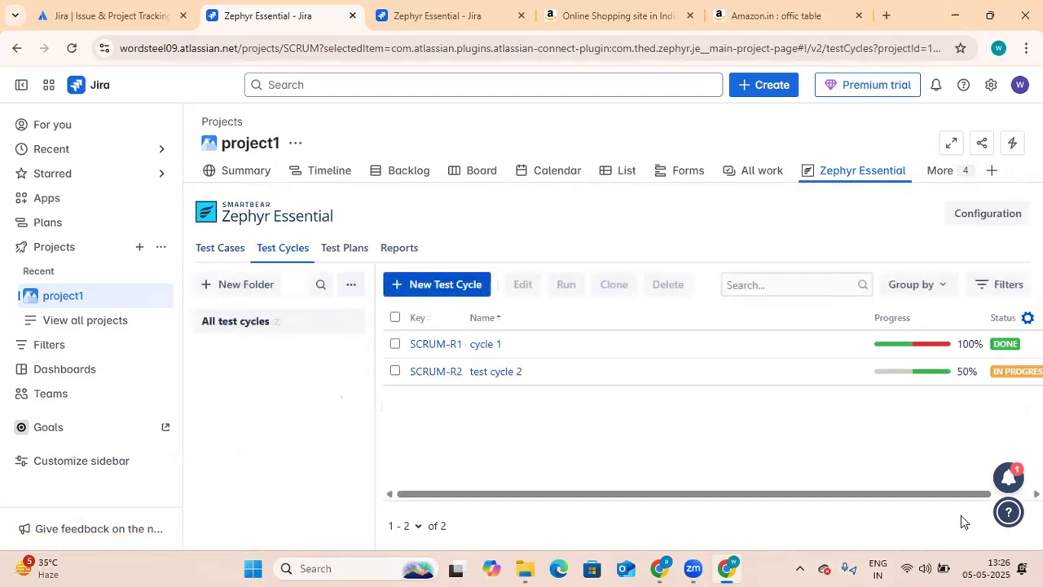
{"action": "mouse_move", "coordinate": [946, 376]}
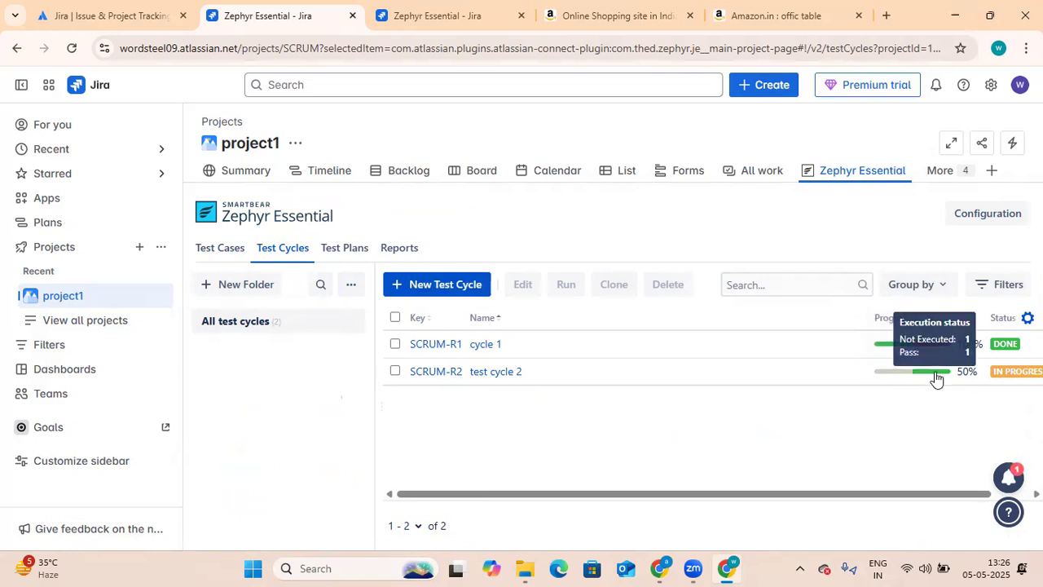
Open test cycle 2 in the test player and review the executions of test case 3 and test case 4
{"action": "left_click", "coordinate": [498, 377]}
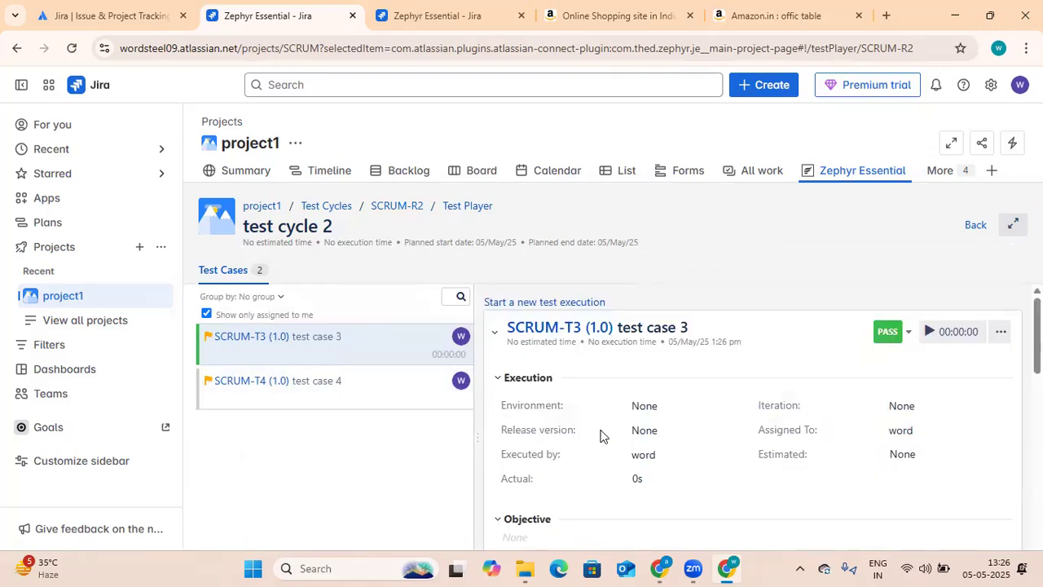
{"action": "scroll", "coordinate": [740, 416], "scroll_direction": "down", "scroll_amount": 4}
{"action": "scroll", "coordinate": [669, 475], "scroll_direction": "down", "scroll_amount": 5}
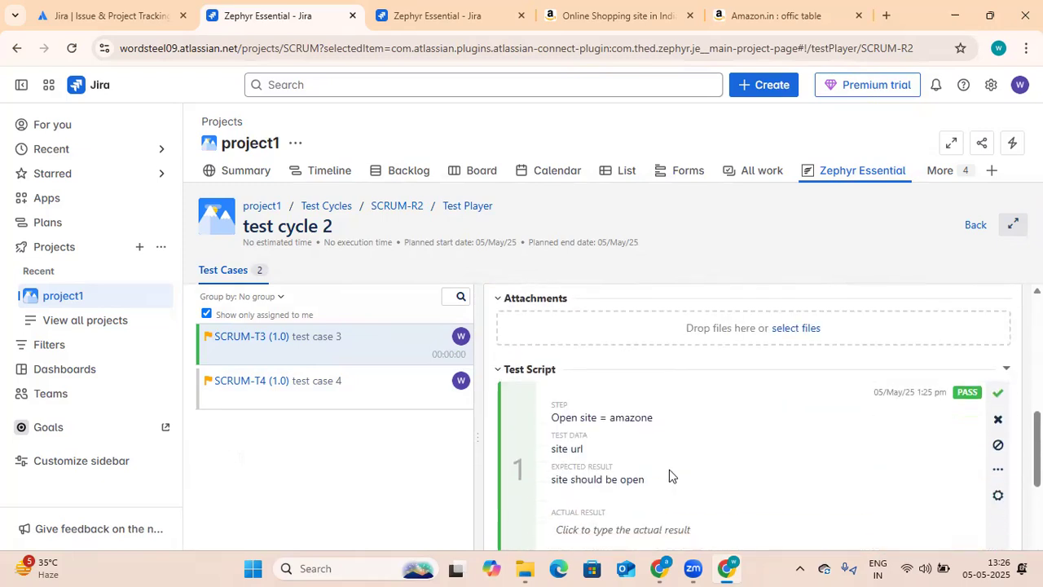
{"action": "left_click", "coordinate": [310, 386]}
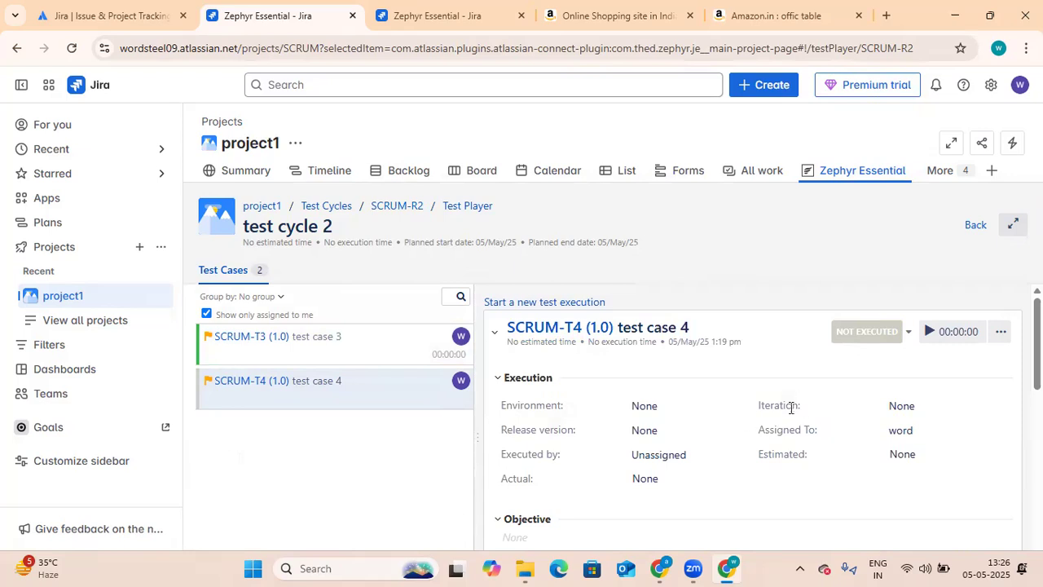
{"action": "scroll", "coordinate": [738, 421], "scroll_direction": "down", "scroll_amount": 2}
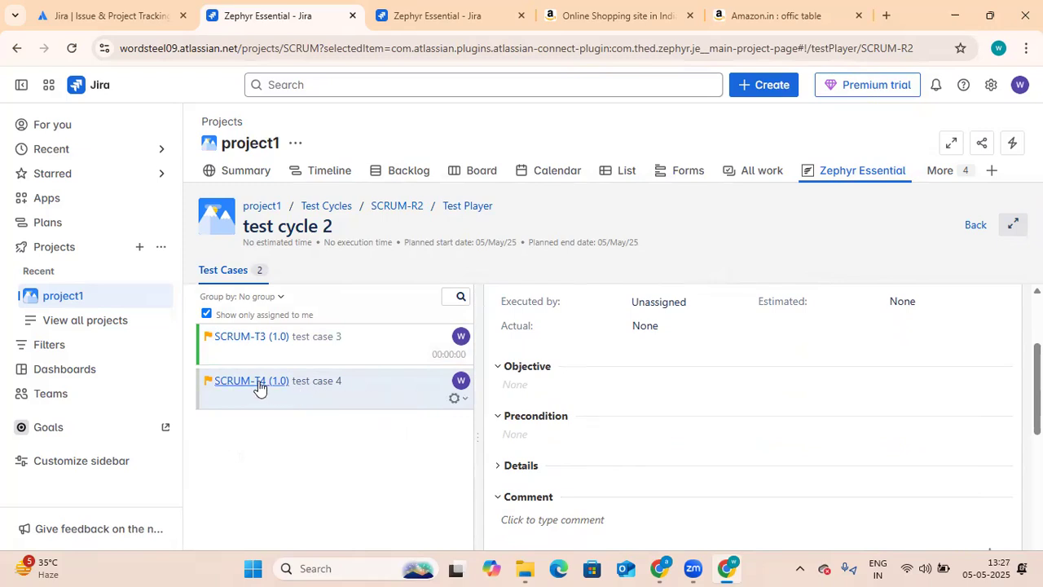
Fill in script step 1 of test case 4 with step "open amazone site", test data "site url" and expected result "amazone site will open"
{"action": "left_click", "coordinate": [232, 380]}
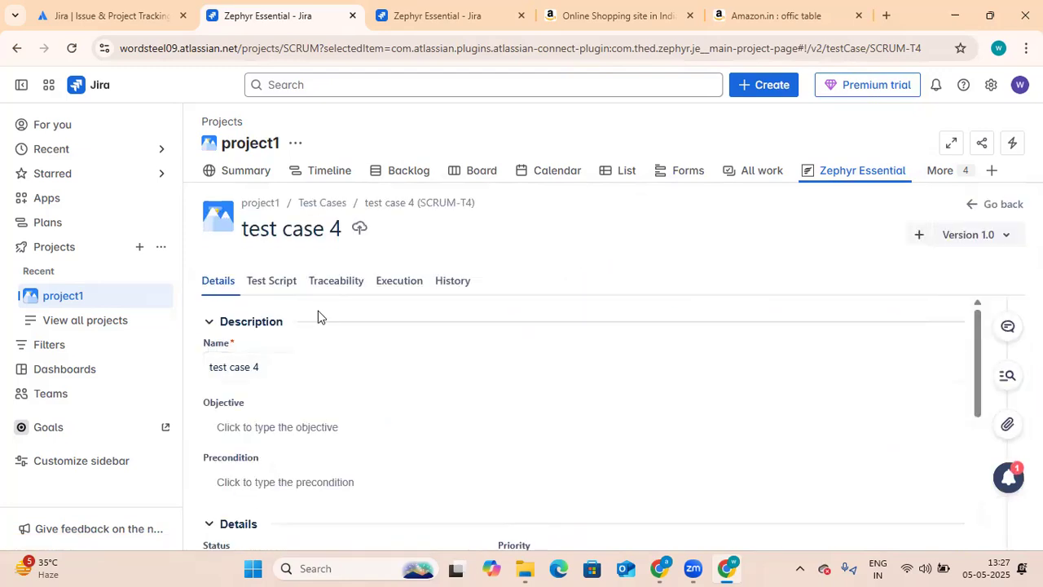
{"action": "left_click", "coordinate": [282, 285]}
{"action": "scroll", "coordinate": [400, 403], "scroll_direction": "down", "scroll_amount": 2}
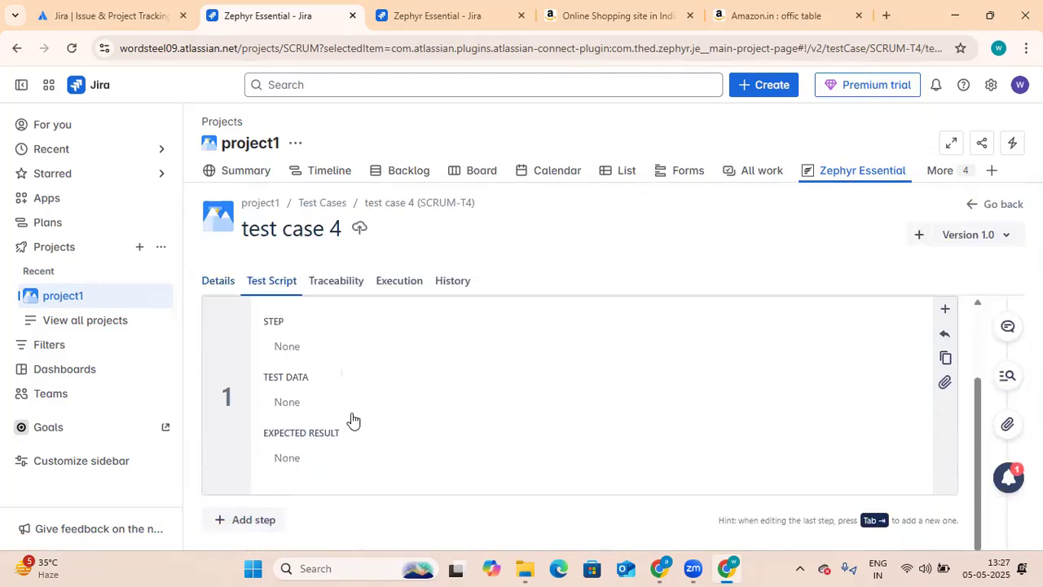
{"action": "left_click", "coordinate": [340, 353]}
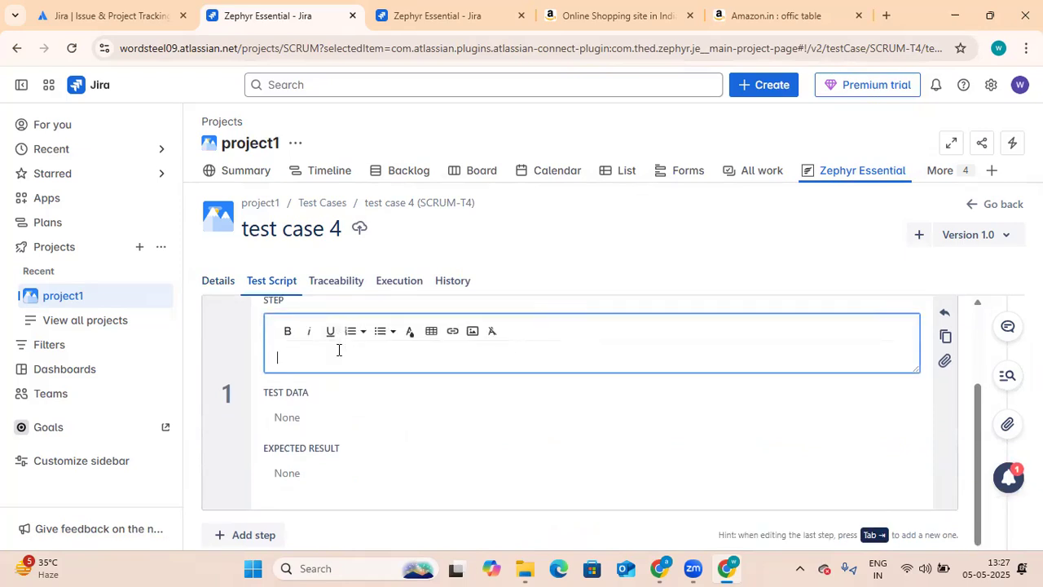
{"action": "type", "text": "open amazone site"}
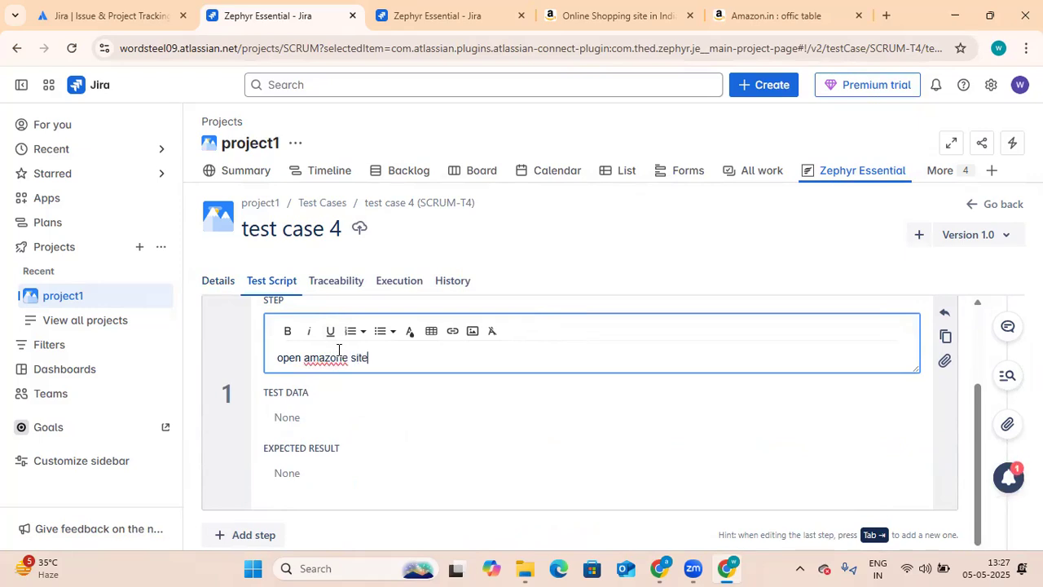
{"action": "left_click", "coordinate": [355, 415]}
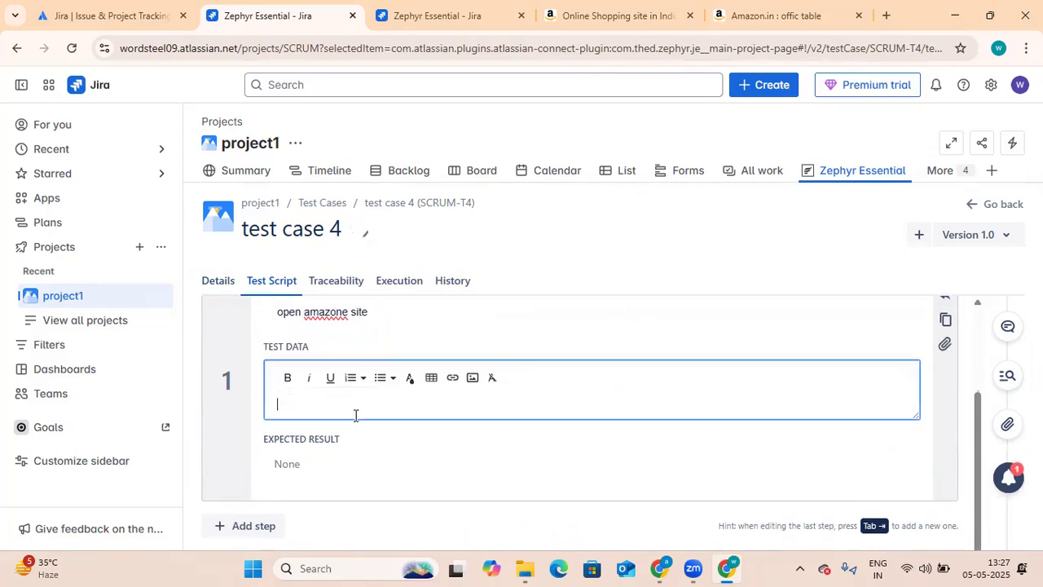
{"action": "type", "text": "site url"}
{"action": "left_click", "coordinate": [338, 461]}
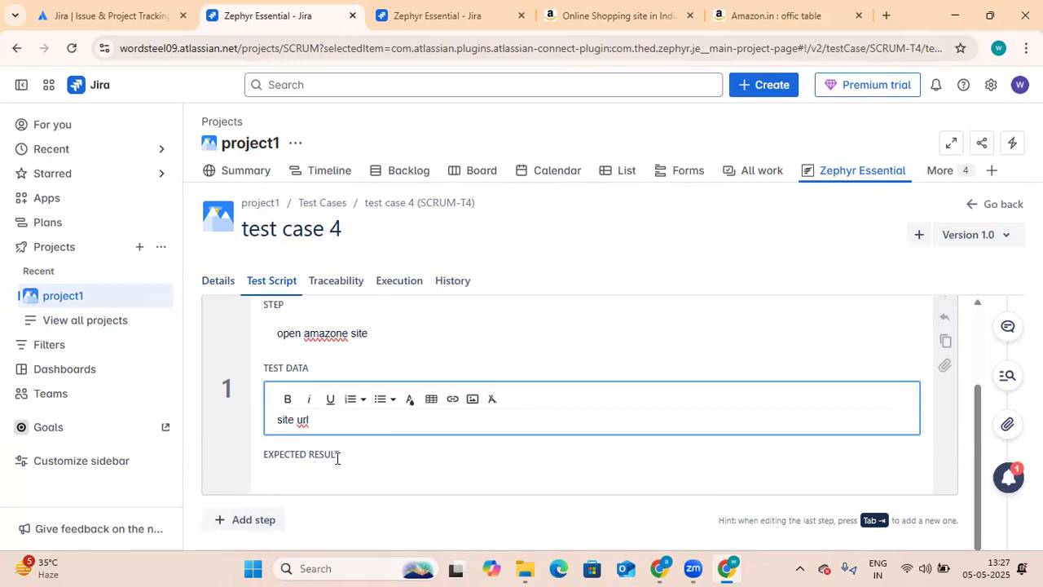
{"action": "type", "text": "am"}
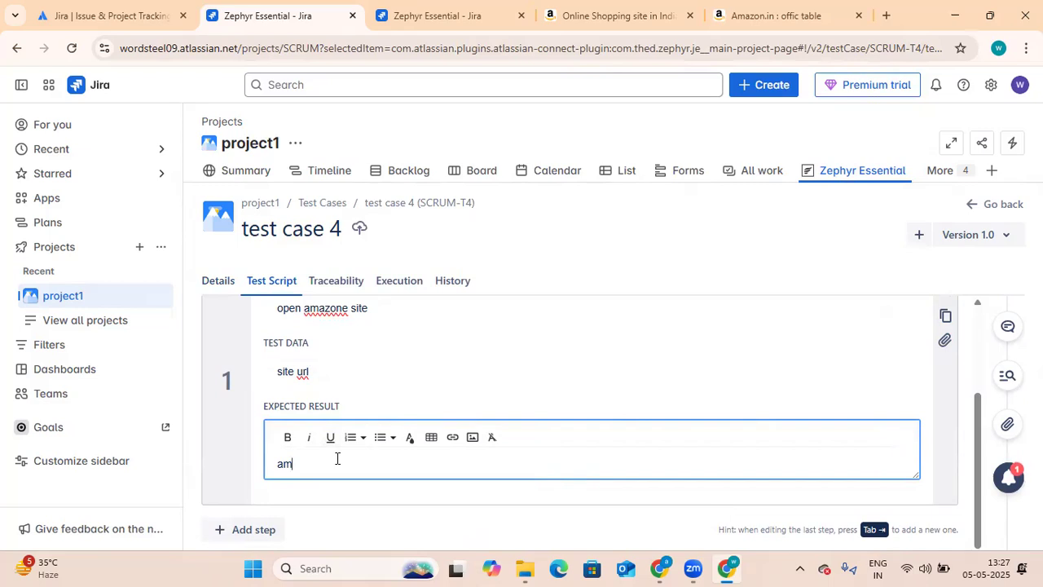
{"action": "type", "text": "azone site will open"}
{"action": "left_click", "coordinate": [452, 490]}
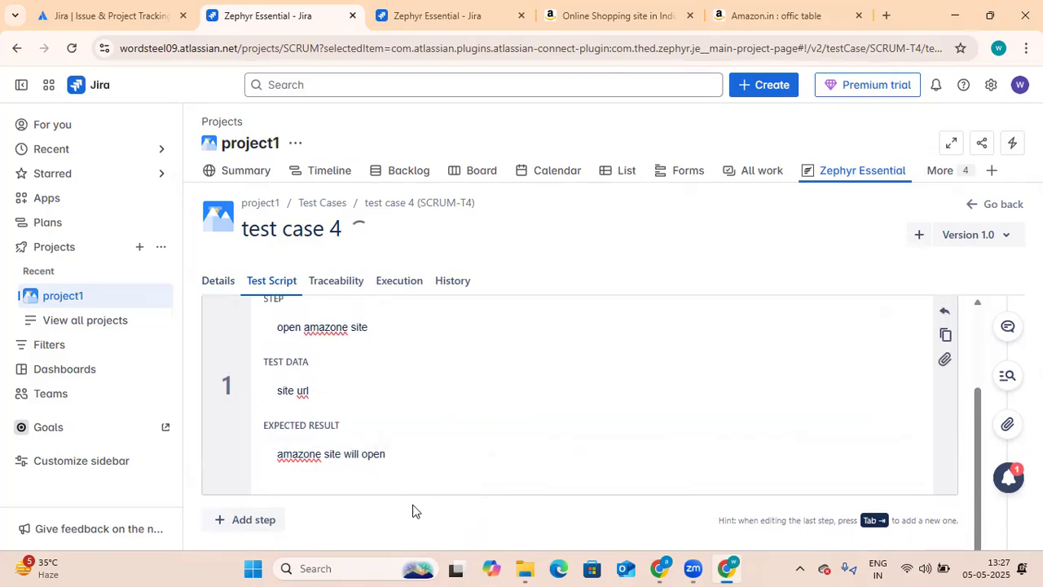
Add script step 2 to test case 4 with step "searchin gfor product", test data "imazinarry table" and expected result "showing the image"
{"action": "left_click", "coordinate": [252, 518]}
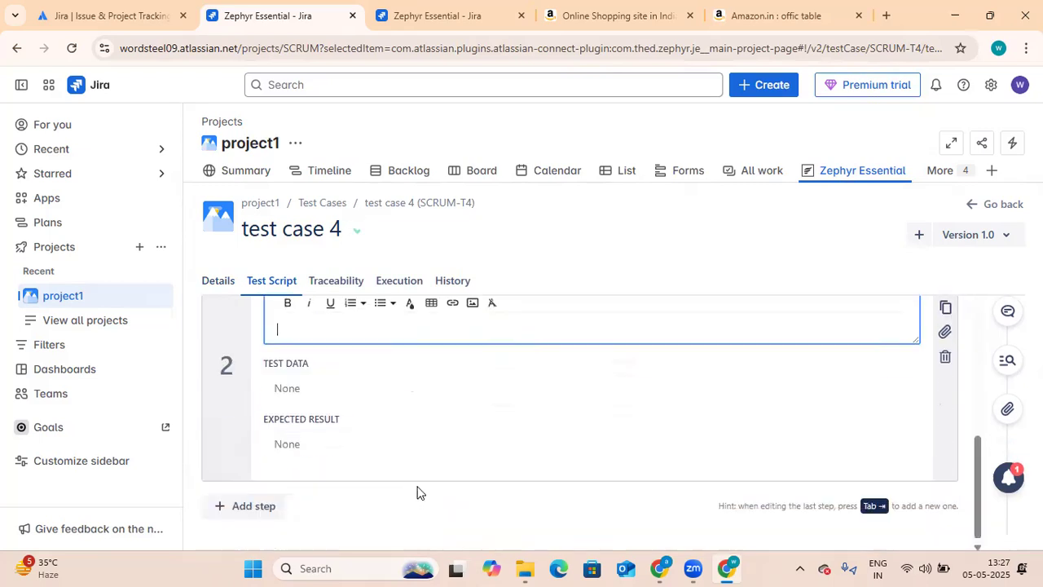
{"action": "type", "text": "se"}
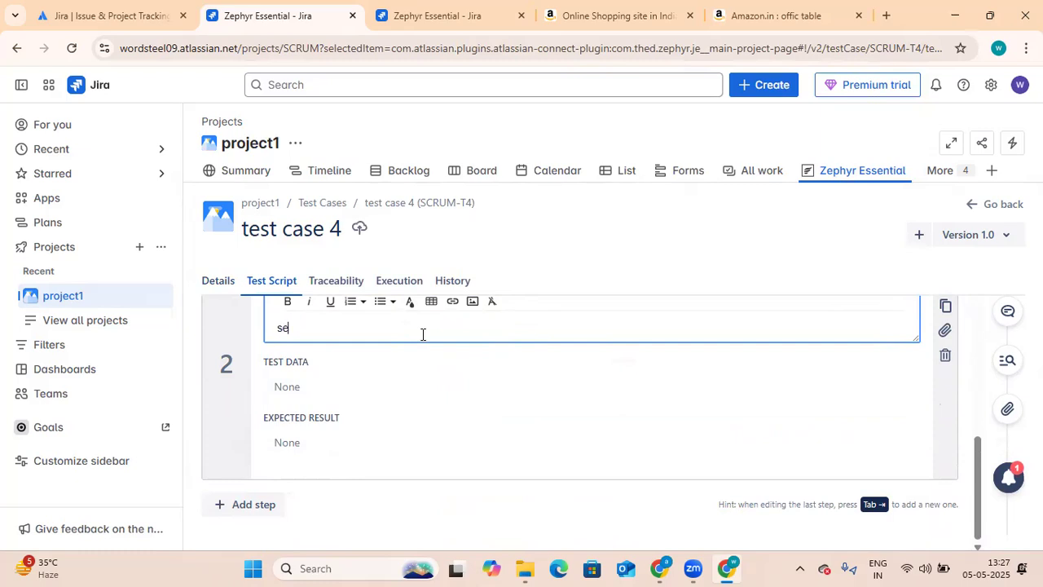
{"action": "type", "text": "archin gfor product"}
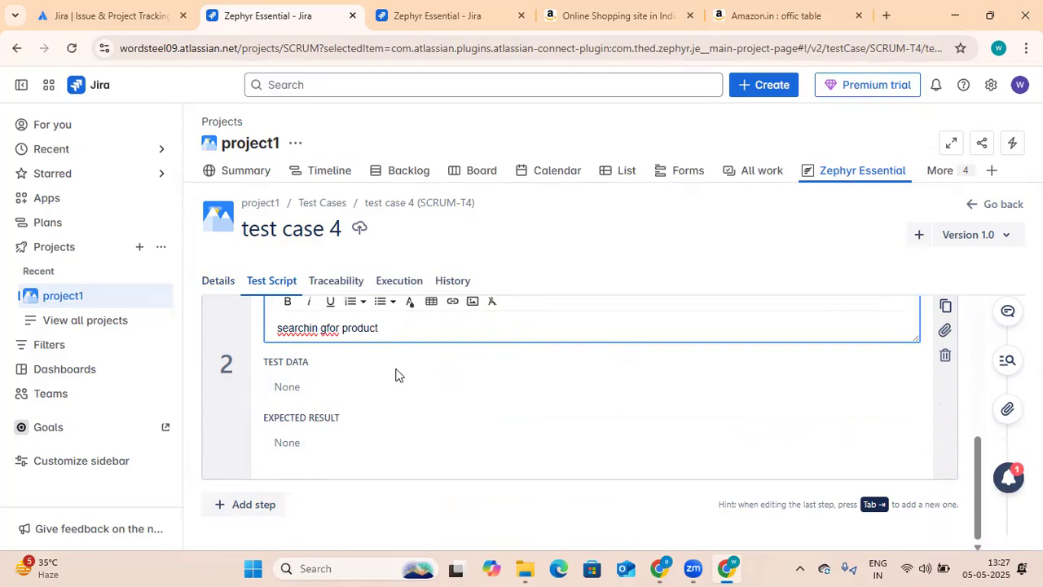
{"action": "left_click", "coordinate": [348, 391]}
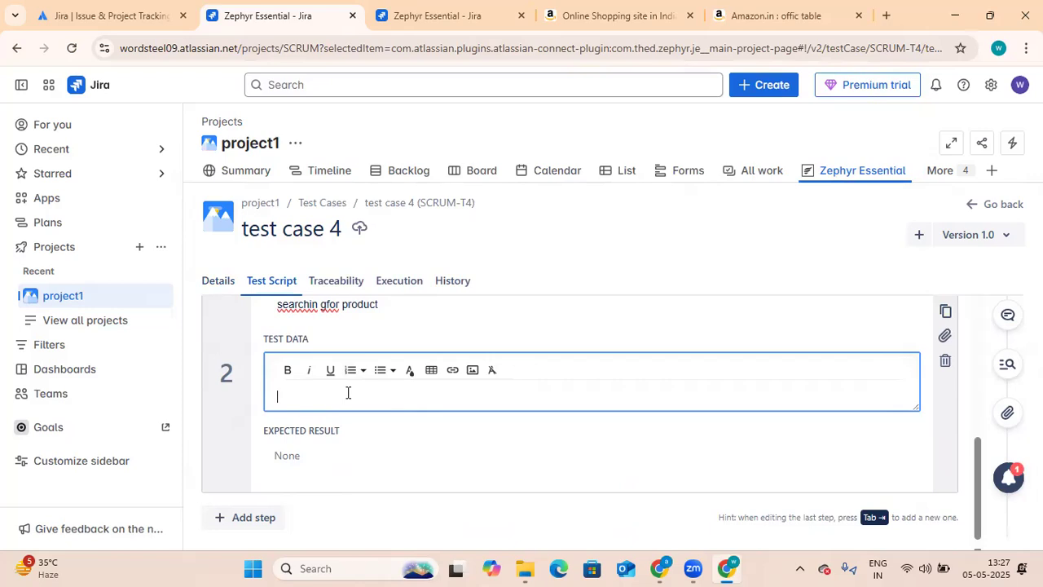
{"action": "type", "text": "a"}
{"action": "type", "text": "zinarry "}
{"action": "type", "text": "table"}
{"action": "type", "text": "s"}
{"action": "type", "text": "howin"}
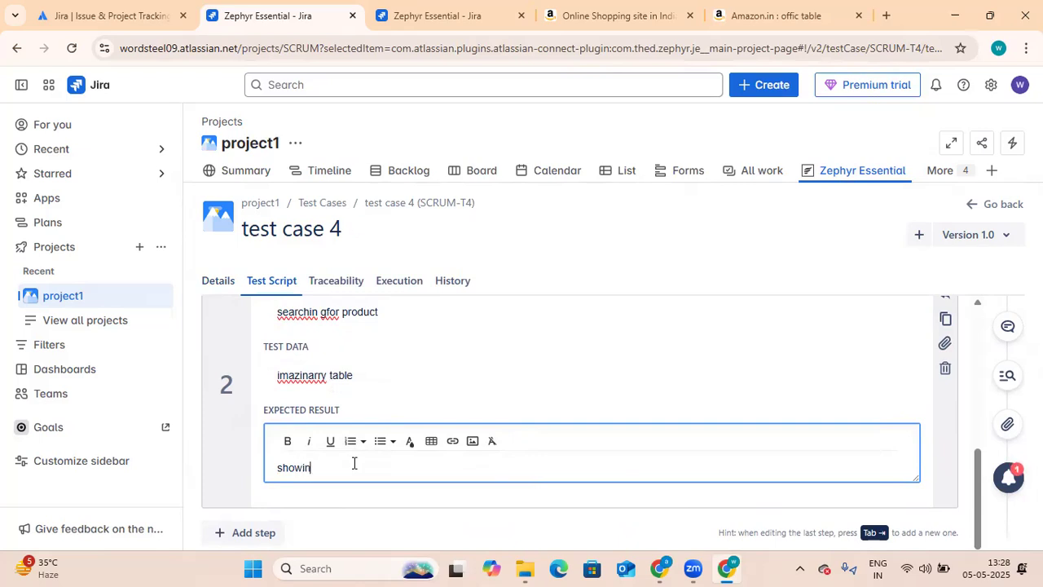
{"action": "type", "text": "g the image"}
{"action": "left_click", "coordinate": [497, 523]}
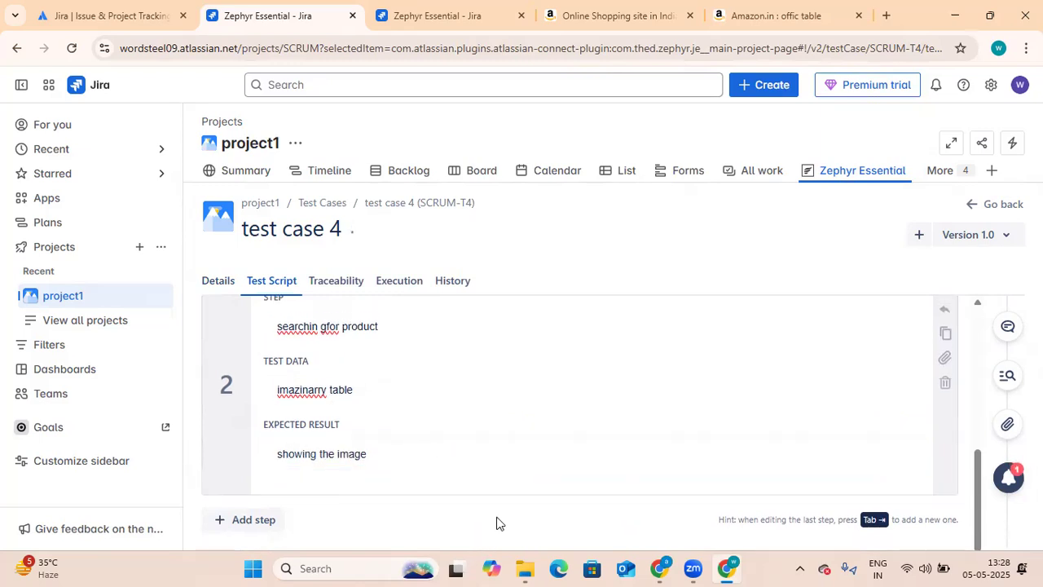
{"action": "scroll", "coordinate": [887, 455], "scroll_direction": "up", "scroll_amount": 5}
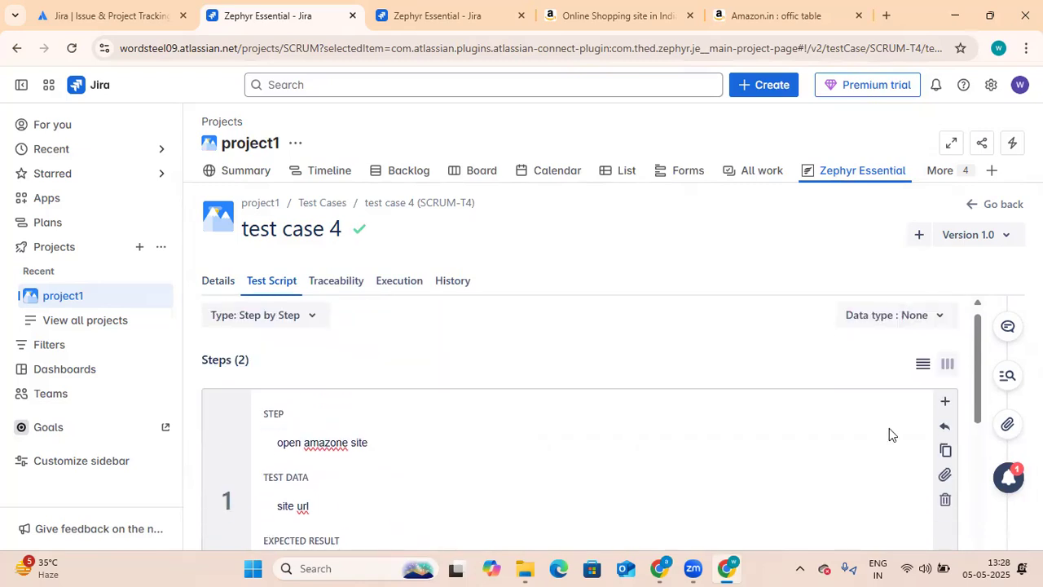
{"action": "scroll", "coordinate": [728, 443], "scroll_direction": "down", "scroll_amount": 3}
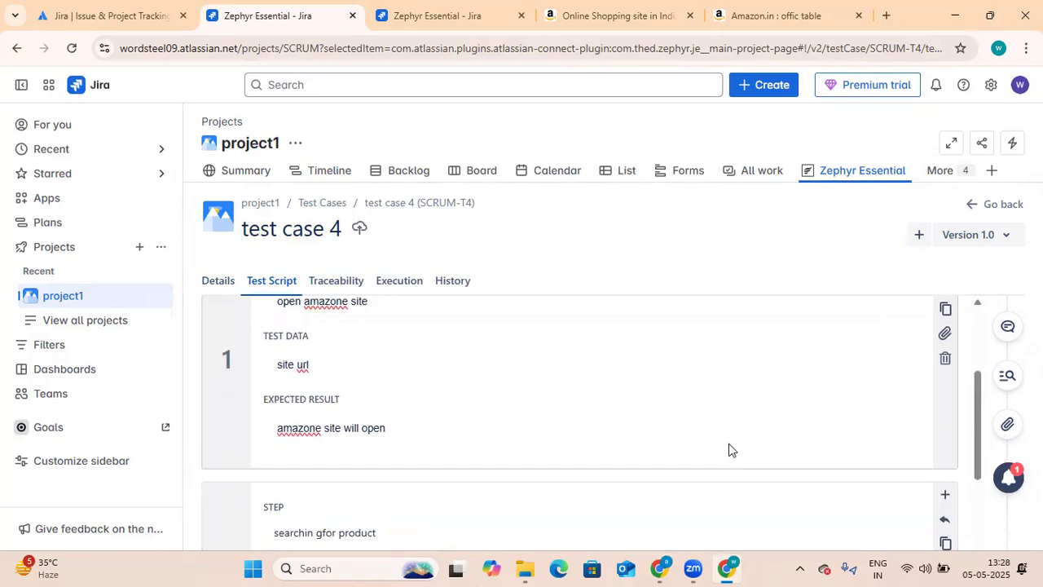
Set the status of test case 4 to Approved in its details
{"action": "scroll", "coordinate": [729, 443], "scroll_direction": "up", "scroll_amount": 3}
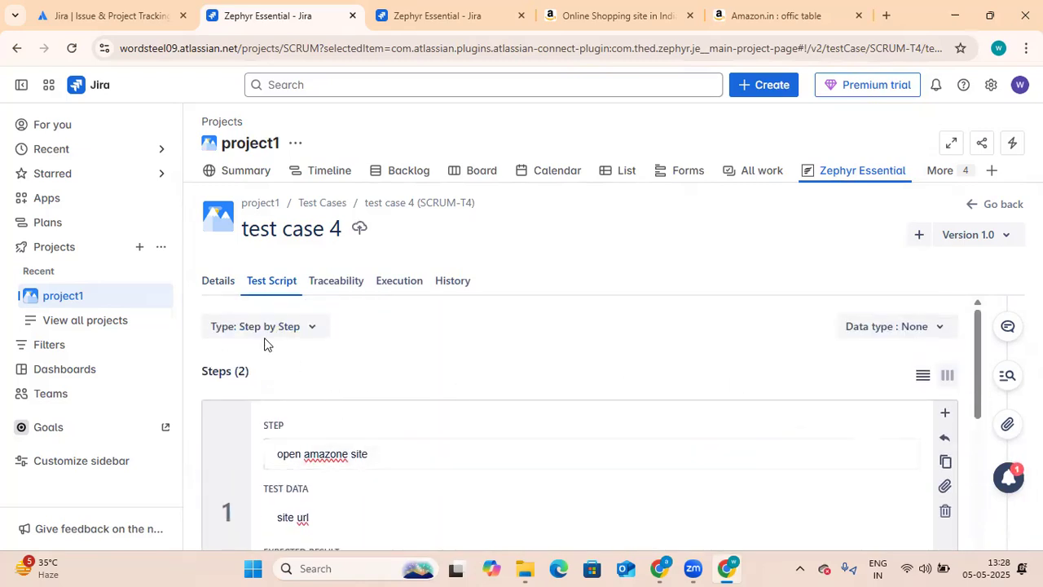
{"action": "left_click", "coordinate": [218, 281]}
{"action": "scroll", "coordinate": [293, 424], "scroll_direction": "down", "scroll_amount": 2}
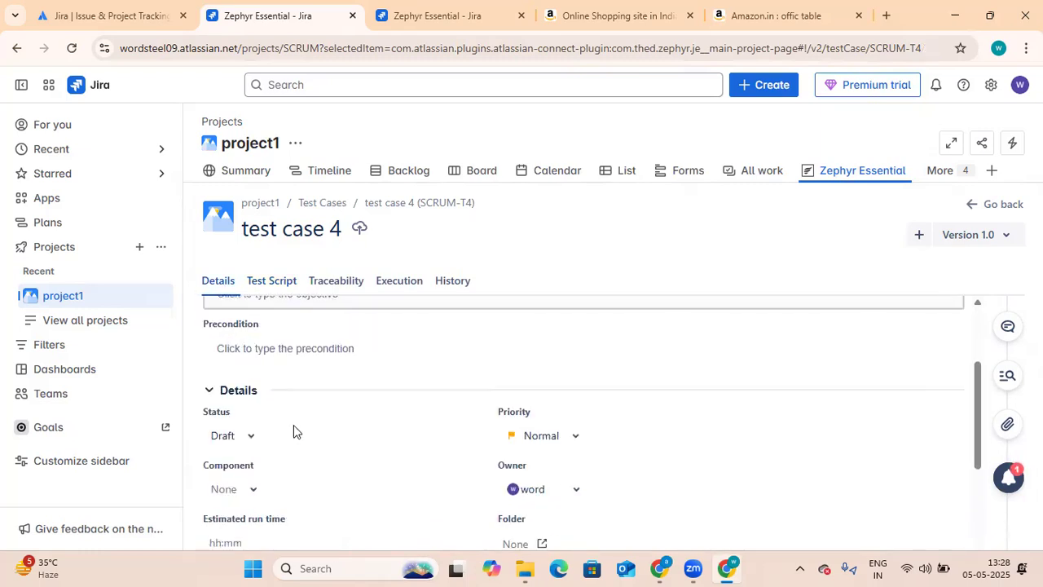
{"action": "left_click", "coordinate": [249, 424]}
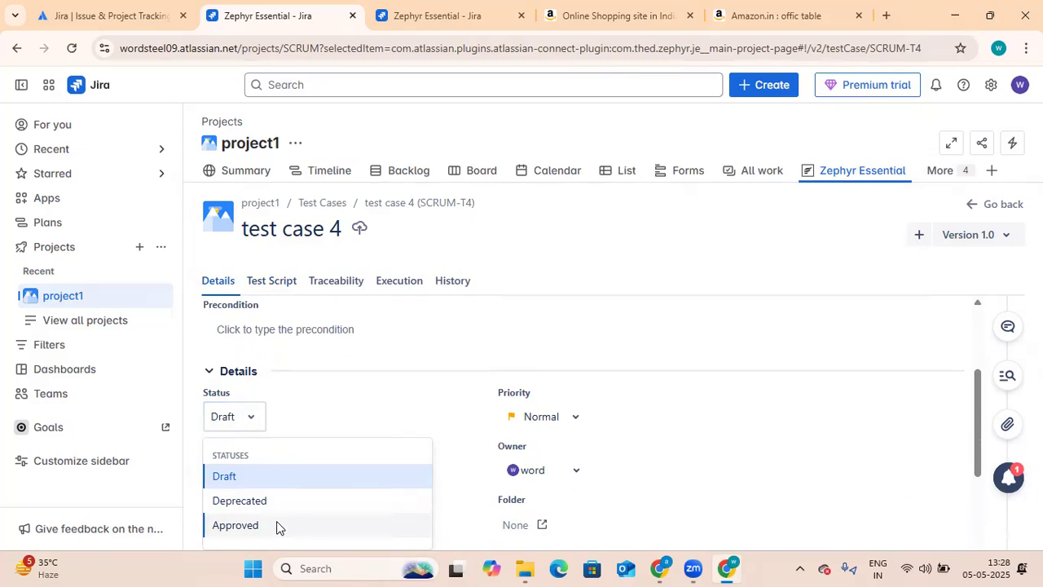
{"action": "left_click", "coordinate": [276, 526]}
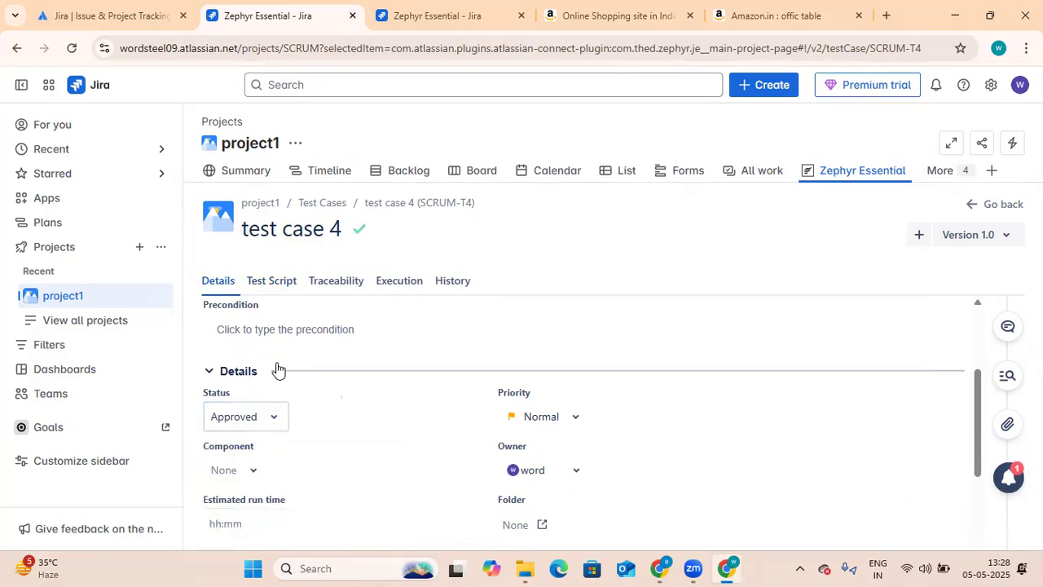
Link test case 4 to the existing issue SCRUM-5, "As a user i should be able to add product to the cart"
{"action": "left_click", "coordinate": [334, 283]}
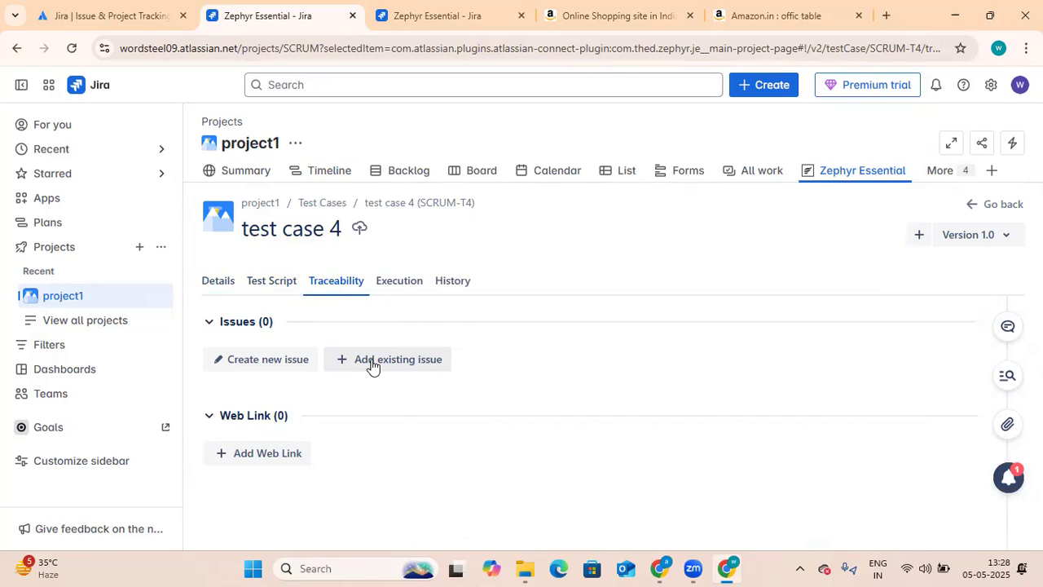
{"action": "left_click", "coordinate": [372, 366]}
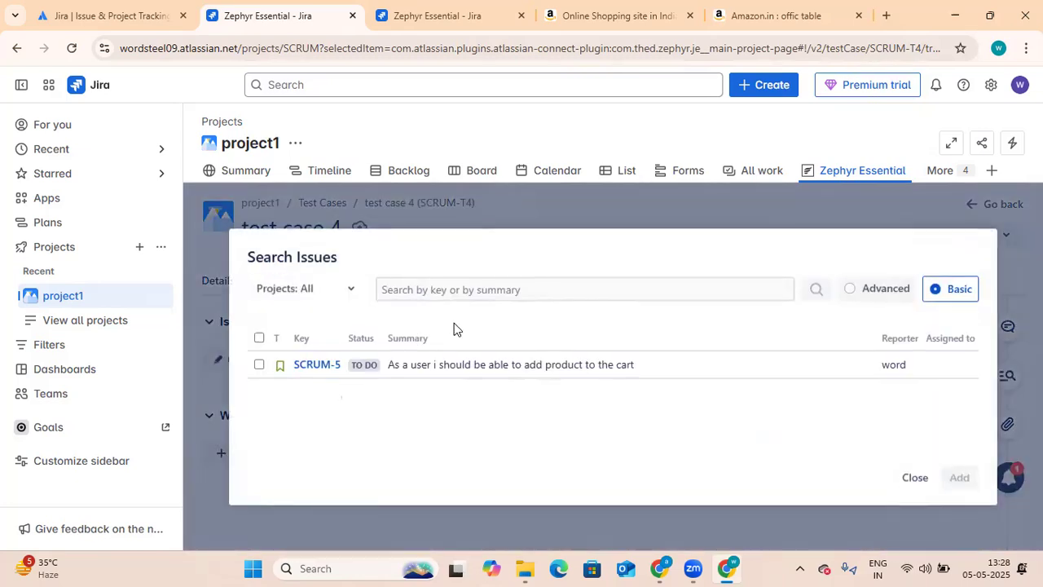
{"action": "left_click", "coordinate": [259, 365]}
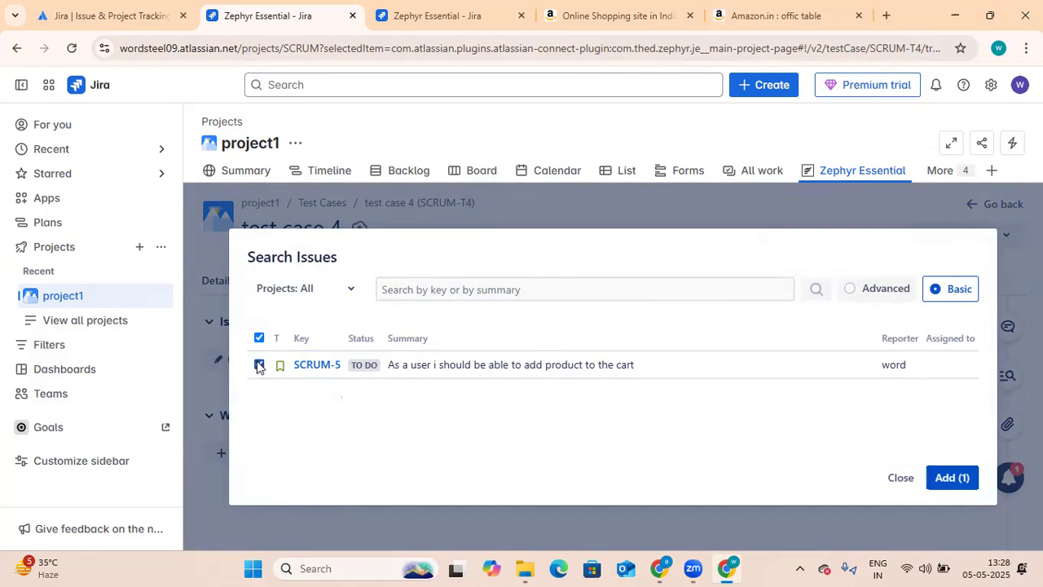
{"action": "left_click", "coordinate": [949, 479]}
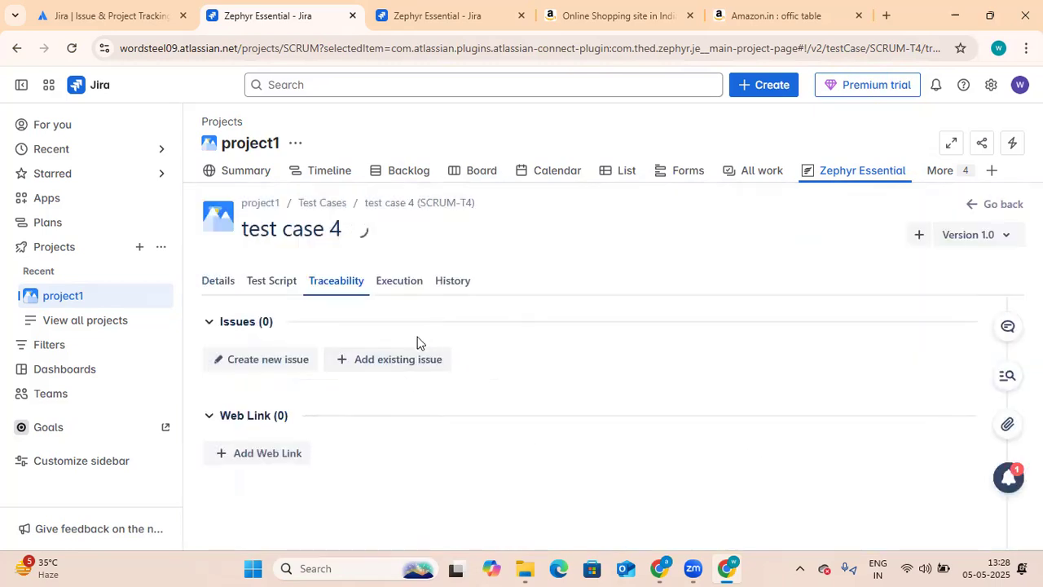
Open test case 4's execution SCRUM-E4 and start its execution timer
{"action": "left_click", "coordinate": [399, 281]}
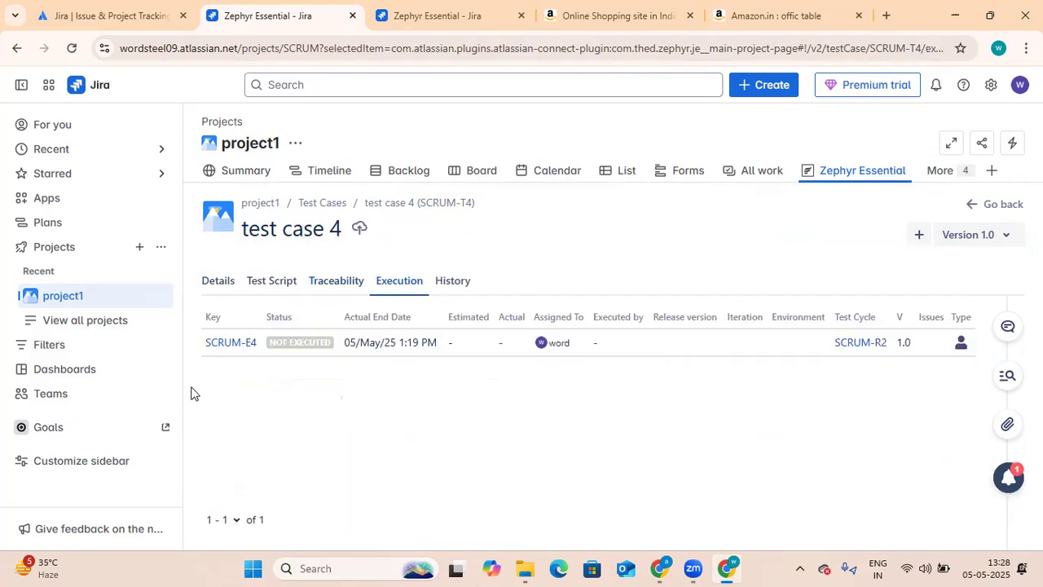
{"action": "left_click", "coordinate": [228, 343]}
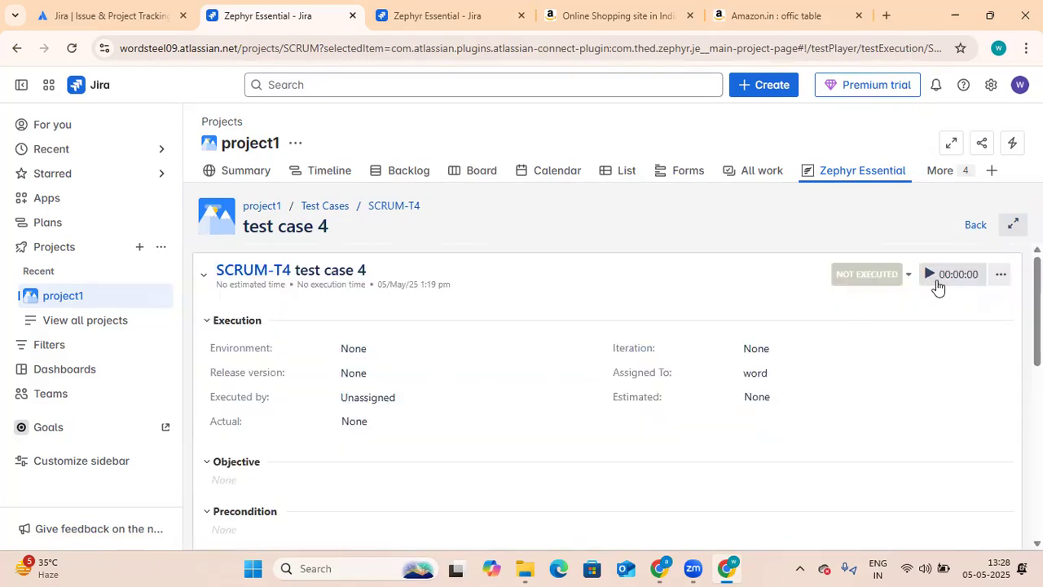
{"action": "left_click", "coordinate": [934, 280]}
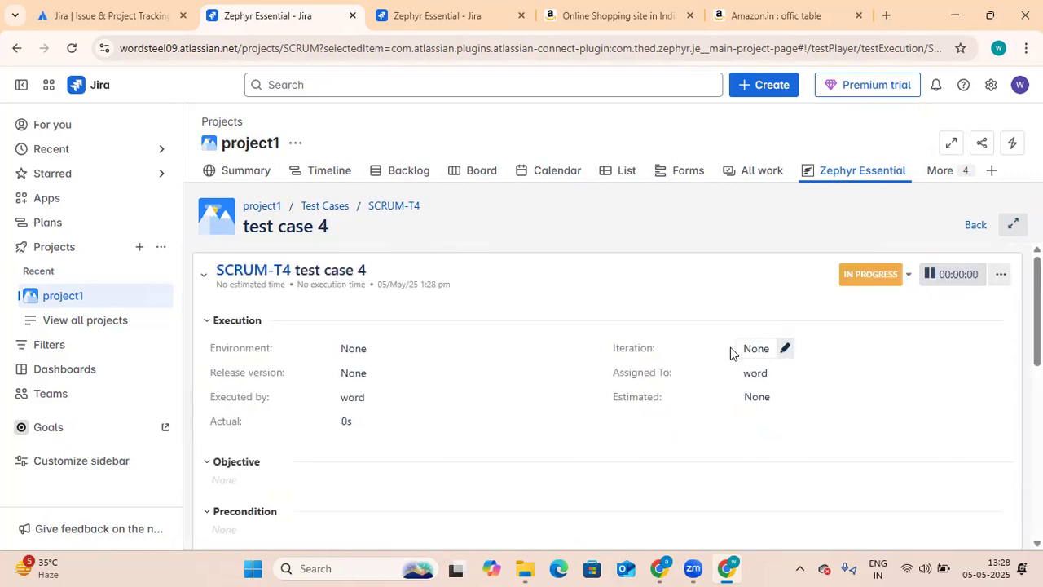
Update the outdated test script in test case 4's execution to the current version of the test case
{"action": "scroll", "coordinate": [605, 340], "scroll_direction": "down", "scroll_amount": 5}
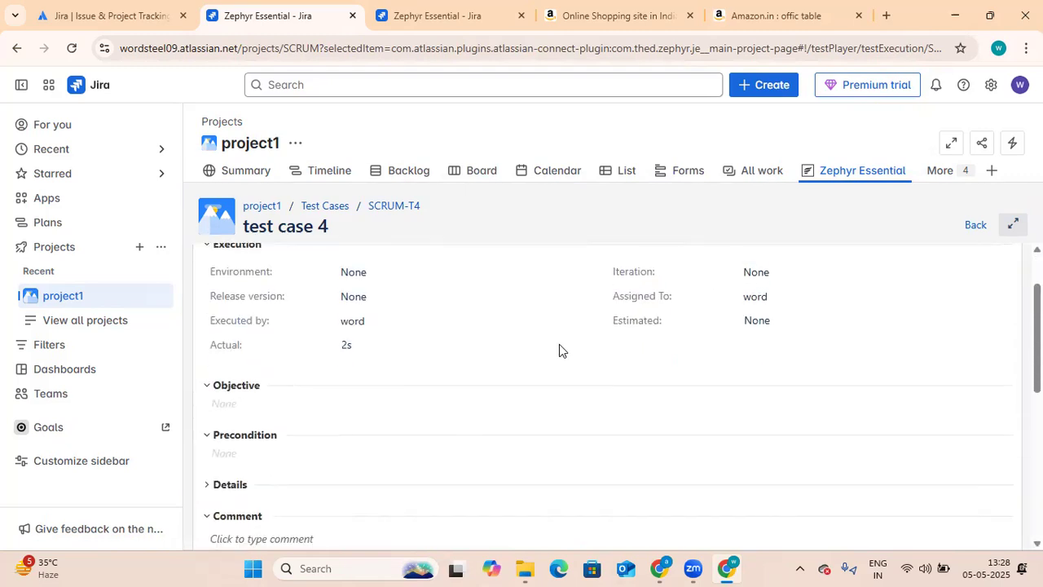
{"action": "scroll", "coordinate": [587, 387], "scroll_direction": "down", "scroll_amount": 2}
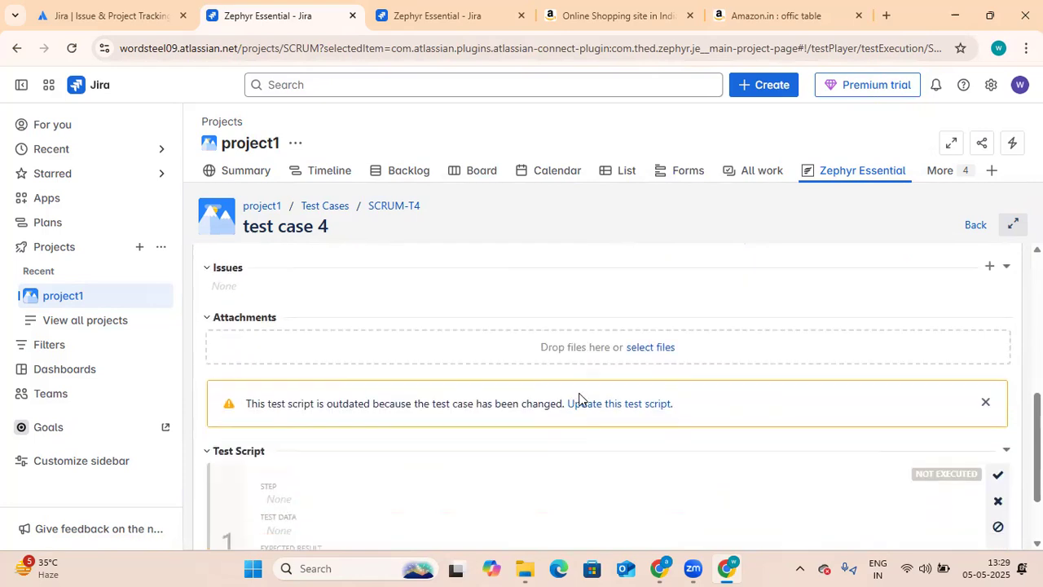
{"action": "left_click", "coordinate": [632, 404]}
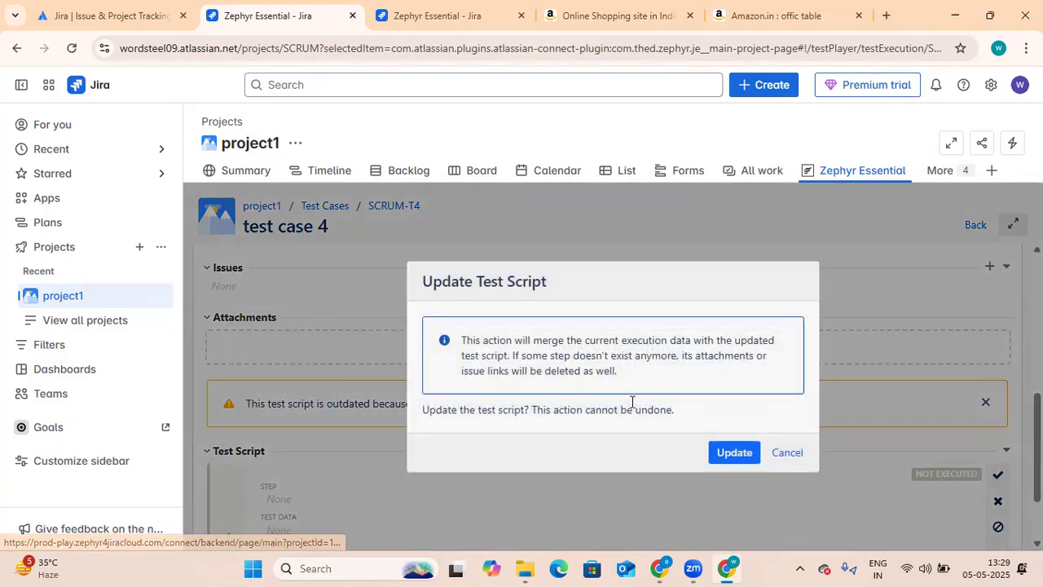
{"action": "left_click", "coordinate": [717, 452]}
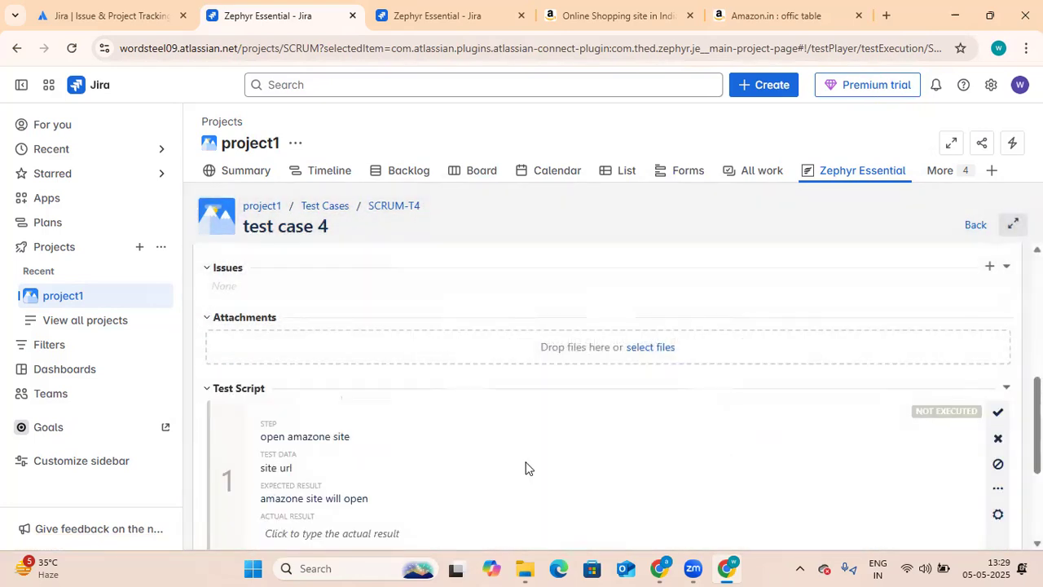
Check the open Amazon home page and mark script step 1, "open amazone site", as Pass in test case 4's execution
{"action": "scroll", "coordinate": [466, 454], "scroll_direction": "down", "scroll_amount": 1}
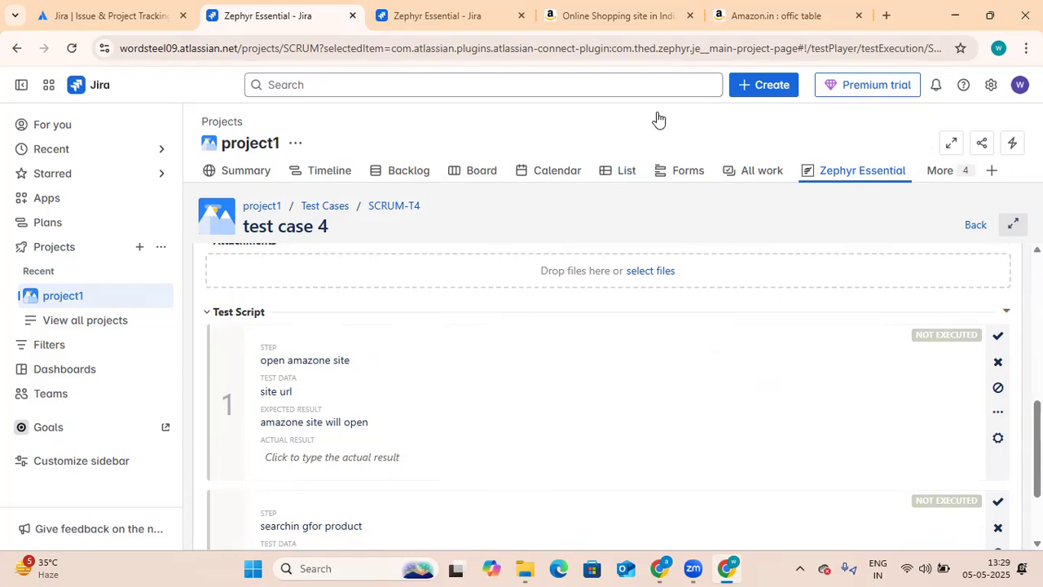
{"action": "left_click", "coordinate": [626, 16]}
{"action": "left_click_drag", "start_coordinate": [740, 48], "coordinate": [631, 32]}
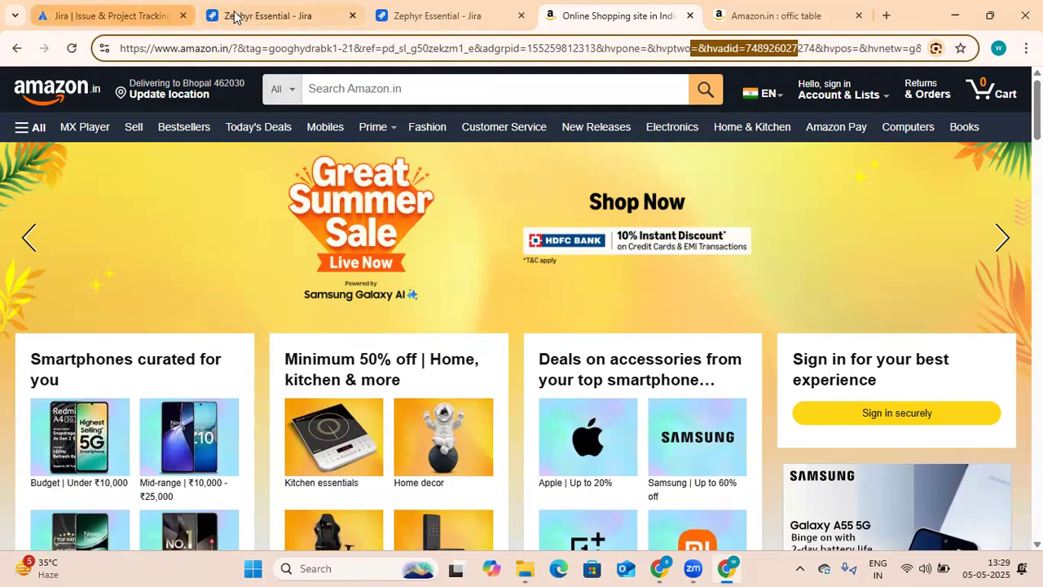
{"action": "left_click", "coordinate": [265, 18]}
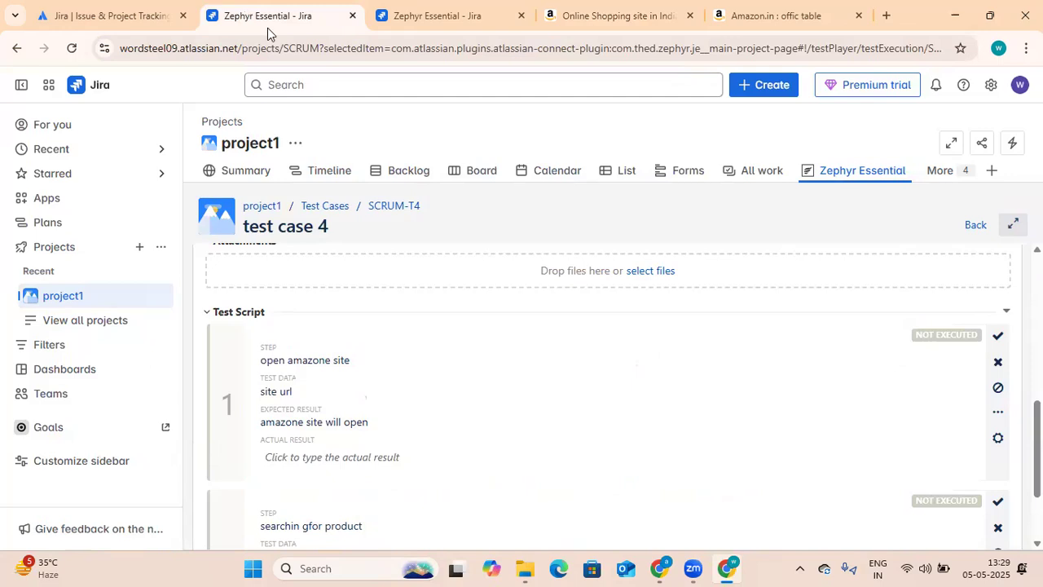
{"action": "left_click", "coordinate": [997, 335]}
Switch to the Amazon home page, search for "imaginary table" and review the product results against script step 2
{"action": "scroll", "coordinate": [742, 442], "scroll_direction": "down", "scroll_amount": 1}
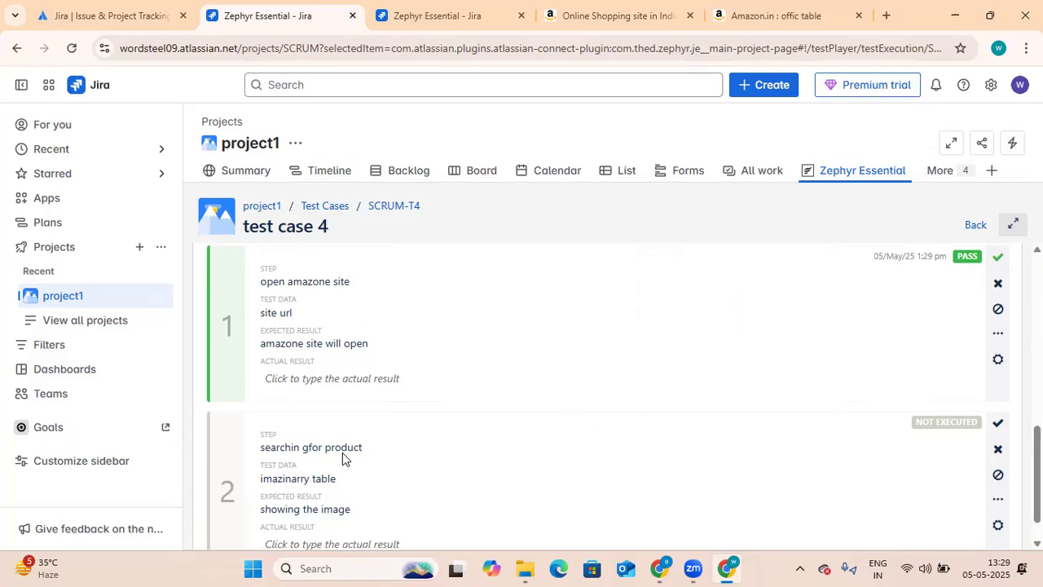
{"action": "scroll", "coordinate": [355, 458], "scroll_direction": "down", "scroll_amount": 1}
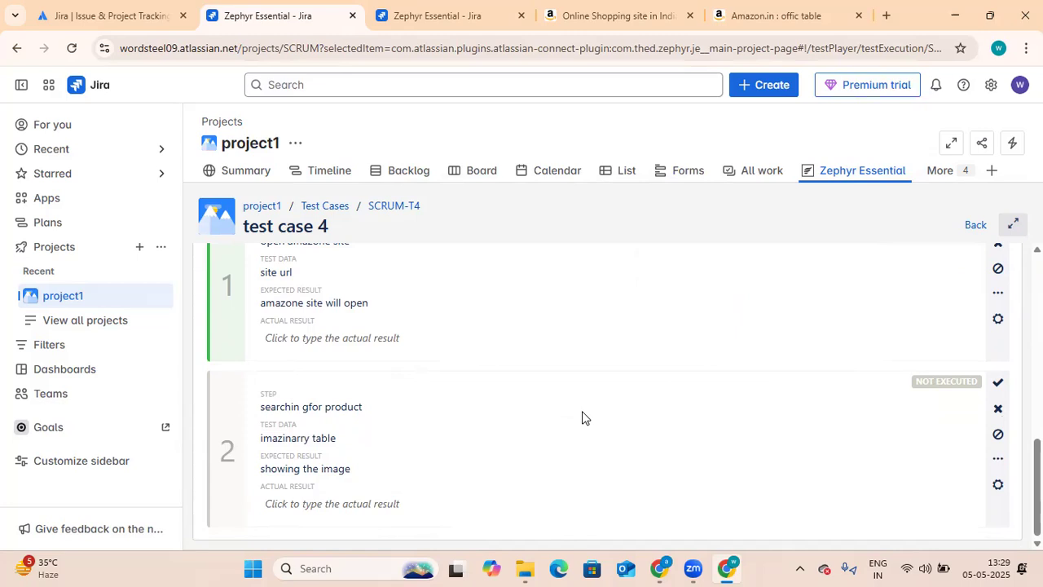
{"action": "left_click", "coordinate": [731, 16]}
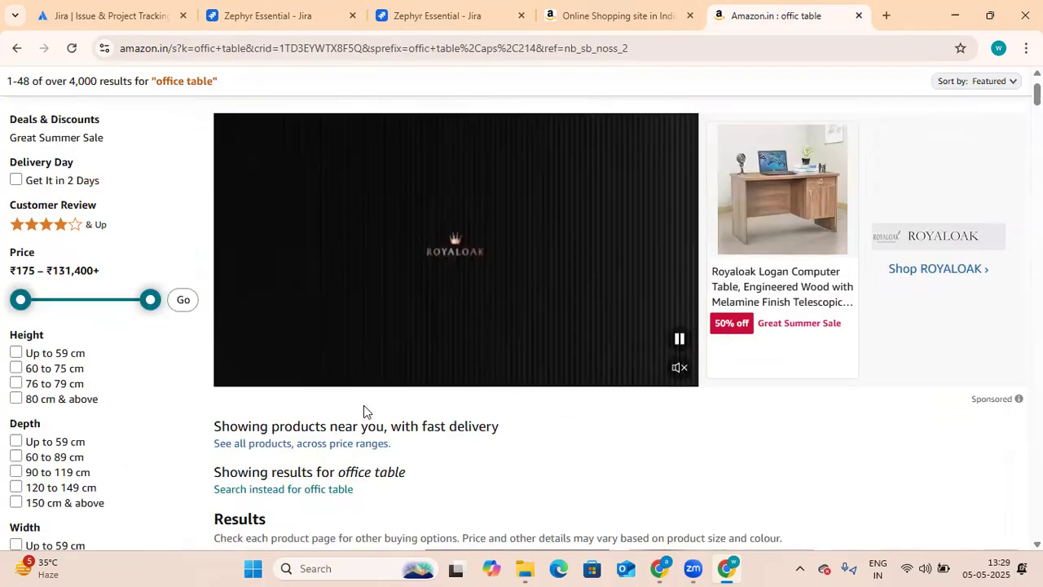
{"action": "left_click", "coordinate": [626, 14]}
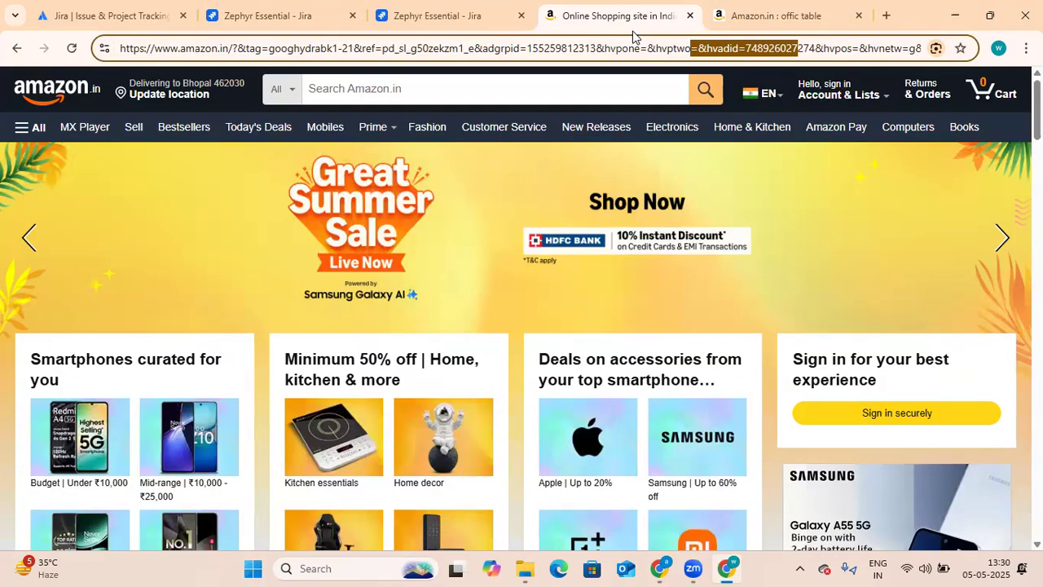
{"action": "left_click", "coordinate": [362, 92]}
{"action": "type", "text": "imaginary"}
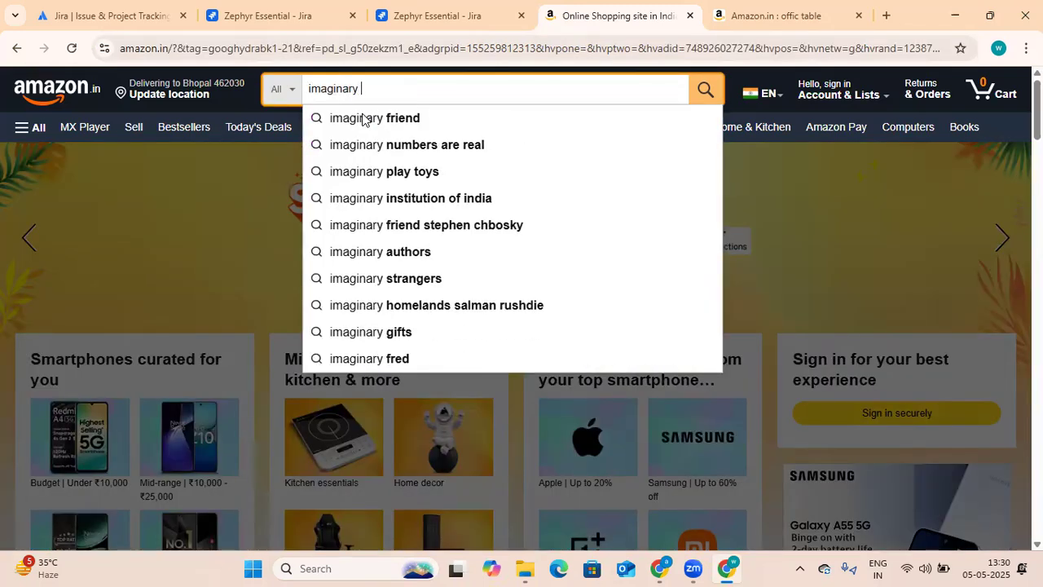
{"action": "key", "text": "Return"}
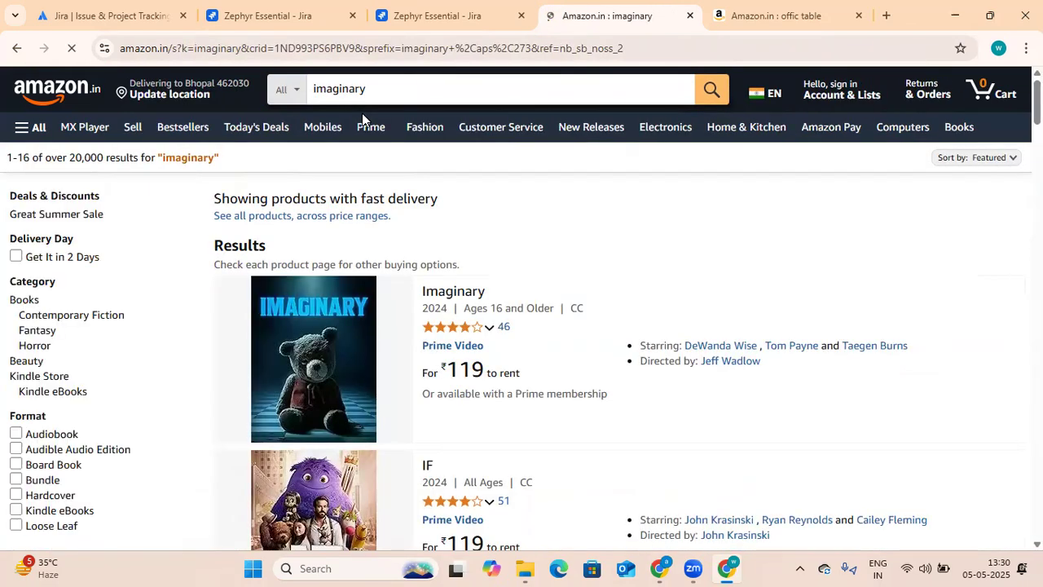
{"action": "type", "text": "tab"}
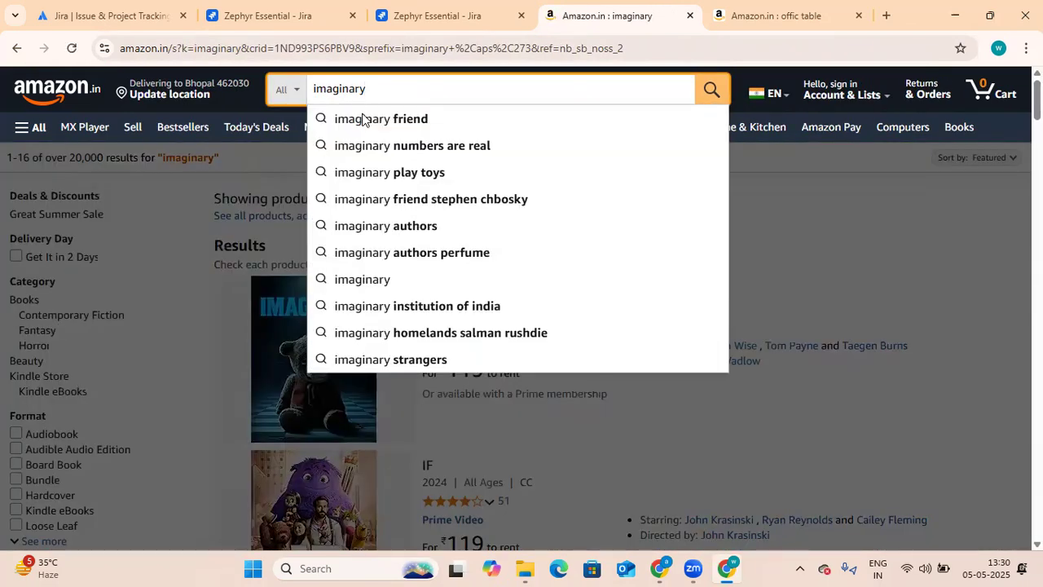
{"action": "type", "text": "le"}
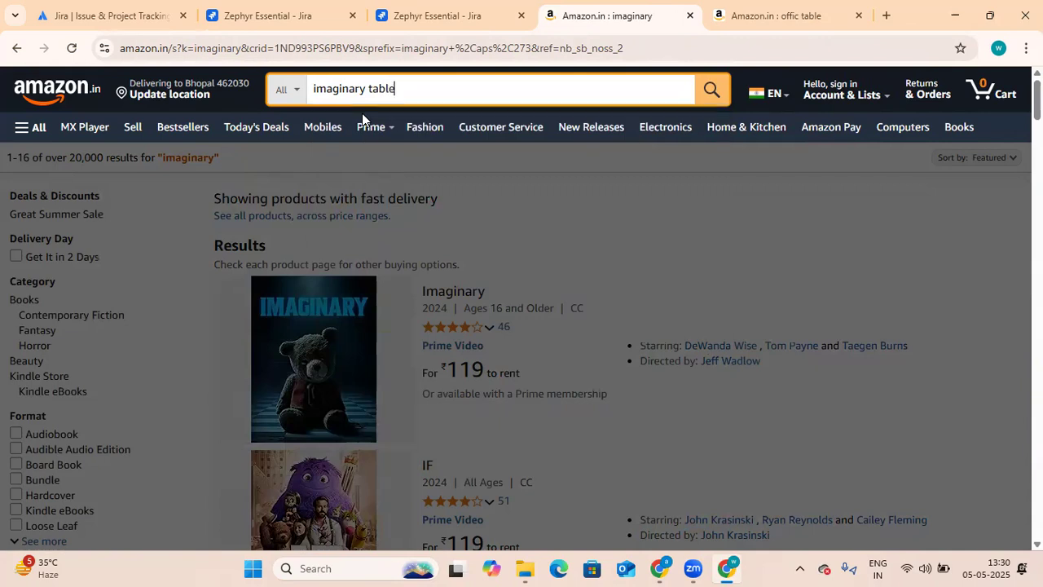
{"action": "key", "text": "Return"}
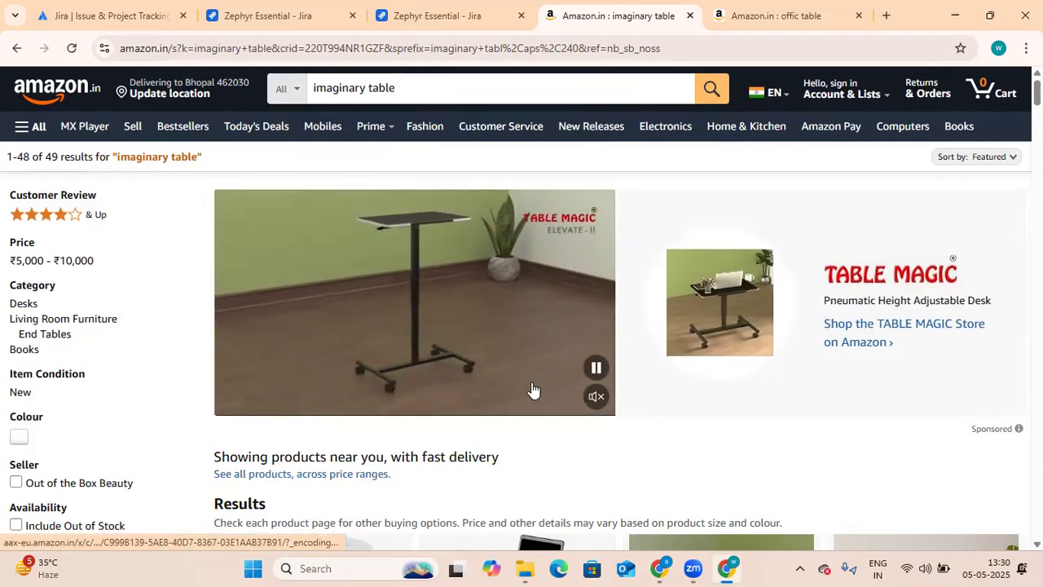
{"action": "scroll", "coordinate": [534, 389], "scroll_direction": "down", "scroll_amount": 3}
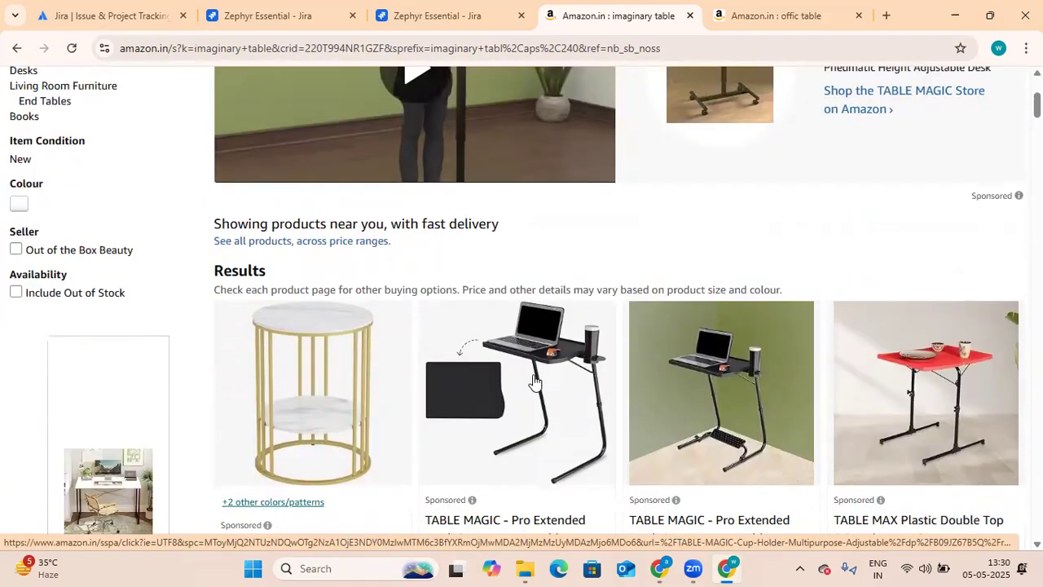
{"action": "scroll", "coordinate": [534, 381], "scroll_direction": "up", "scroll_amount": 3}
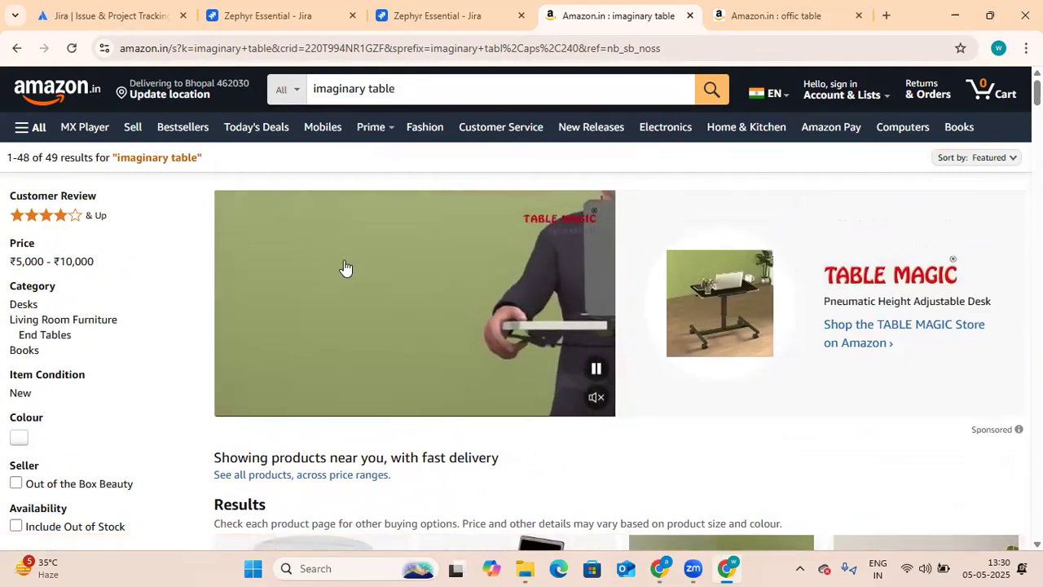
{"action": "scroll", "coordinate": [513, 342], "scroll_direction": "down", "scroll_amount": 3}
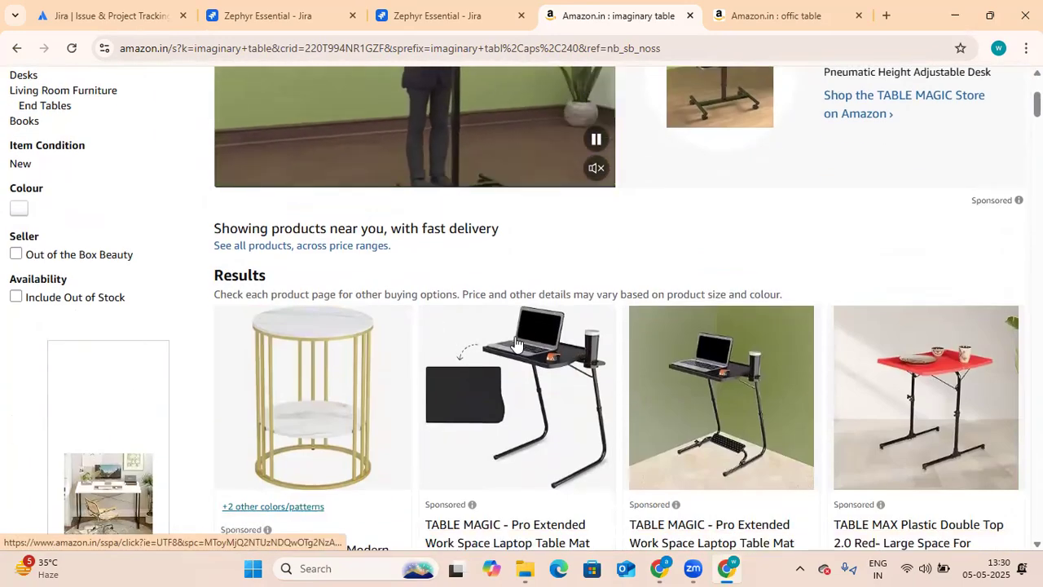
{"action": "scroll", "coordinate": [607, 257], "scroll_direction": "up", "scroll_amount": 3}
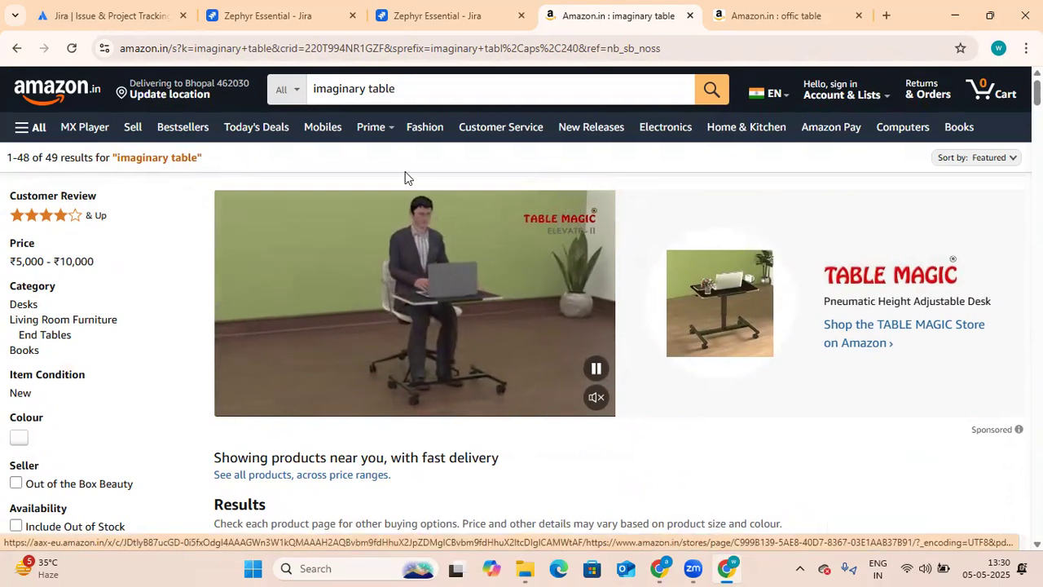
Mark script step 2 of test case 4's execution in Zephyr as Fail and return to the test case list
{"action": "left_click", "coordinate": [302, 17]}
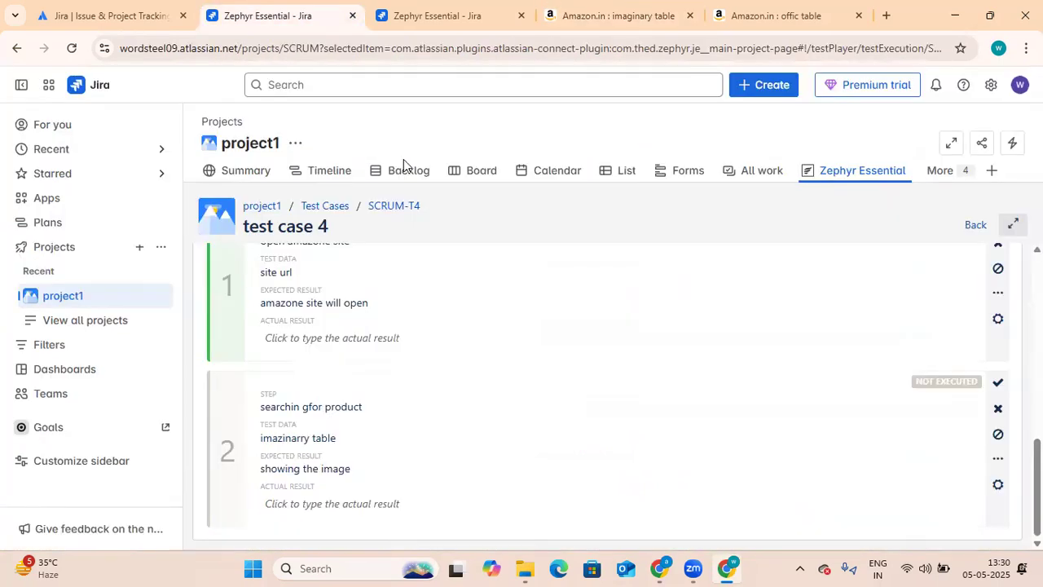
{"action": "left_click", "coordinate": [998, 408]}
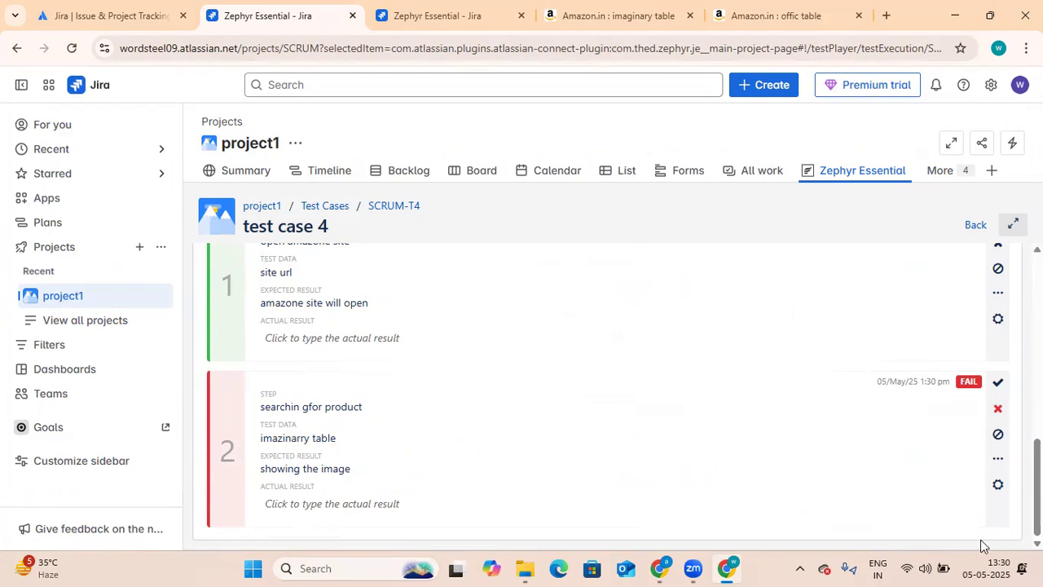
{"action": "scroll", "coordinate": [900, 464], "scroll_direction": "up", "scroll_amount": 10}
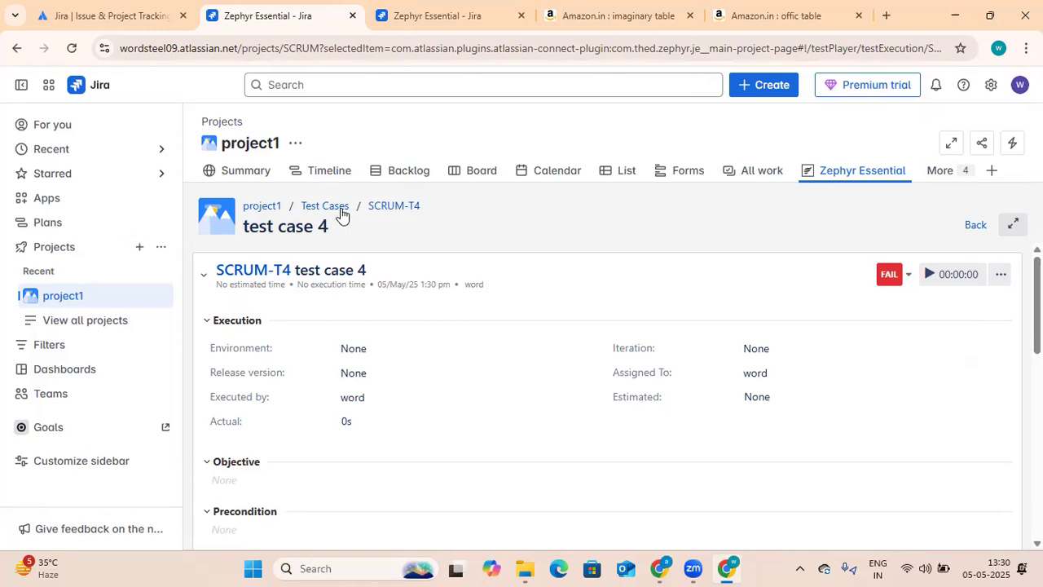
{"action": "left_click", "coordinate": [341, 210]}
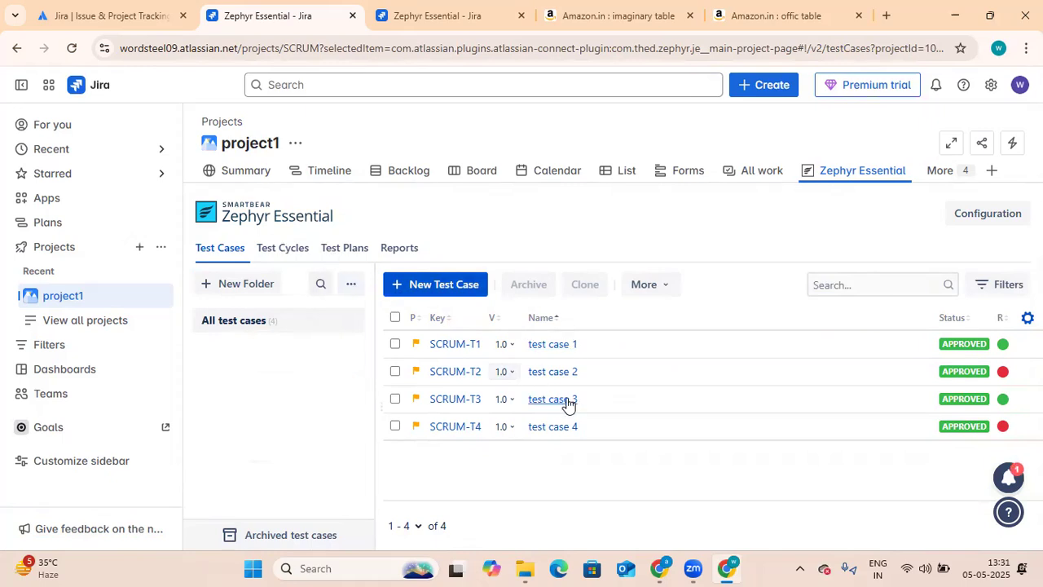
Open test case 4's traceability and start a new issue of type Bug in project1
{"action": "left_click", "coordinate": [561, 428]}
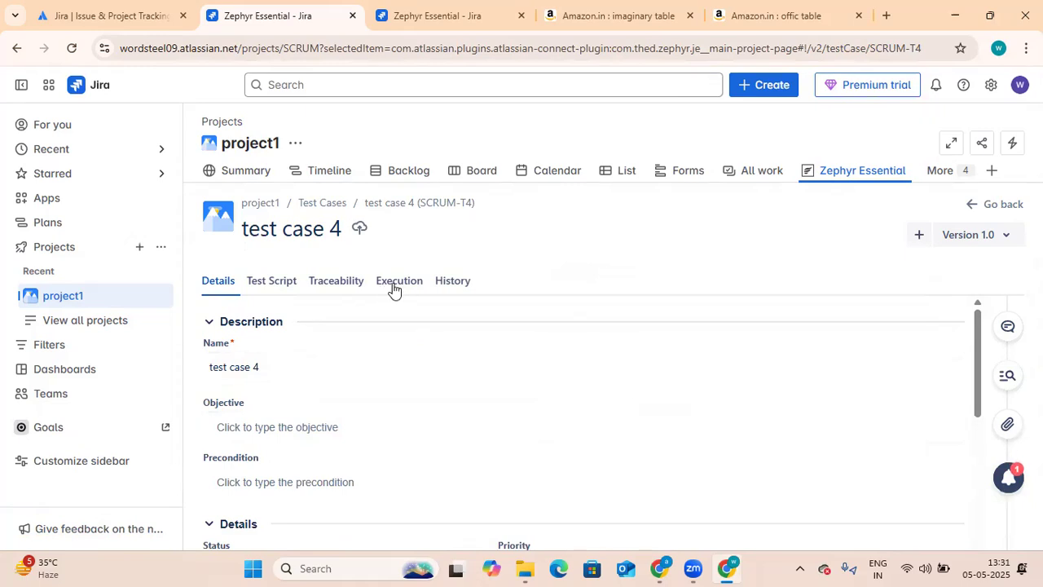
{"action": "left_click", "coordinate": [334, 281]}
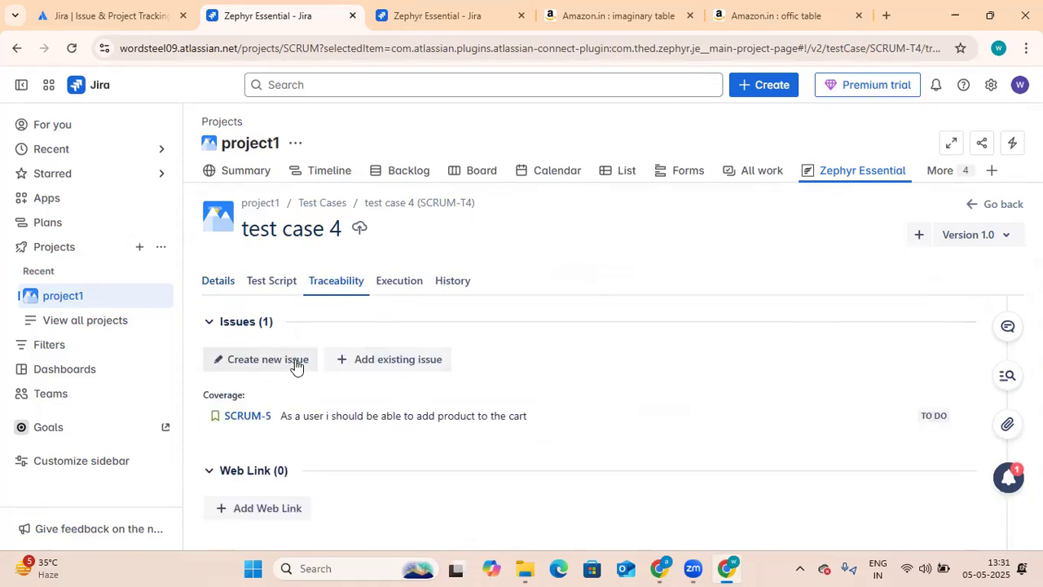
{"action": "left_click", "coordinate": [296, 366]}
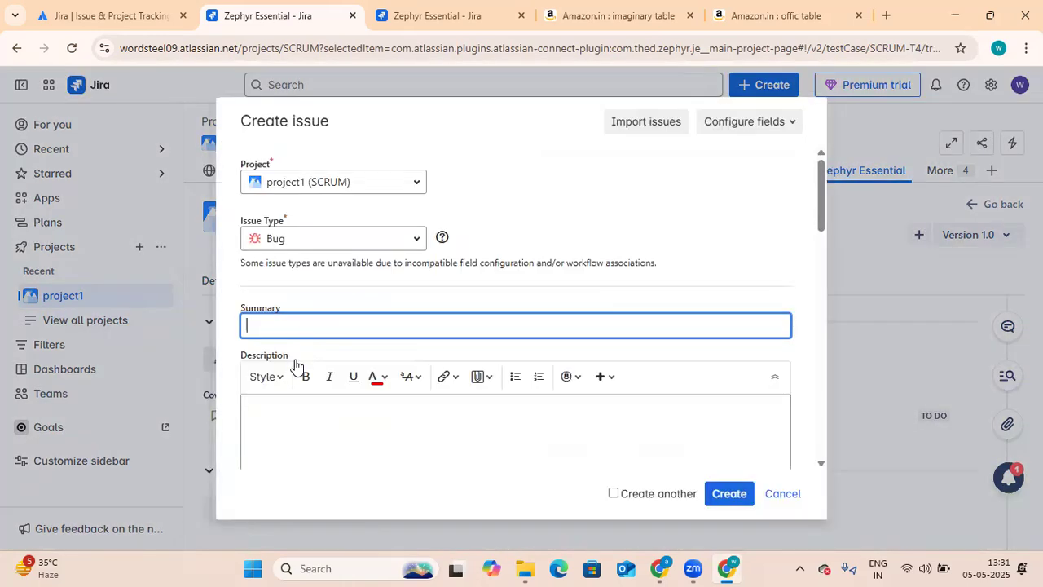
{"action": "left_click", "coordinate": [417, 237]}
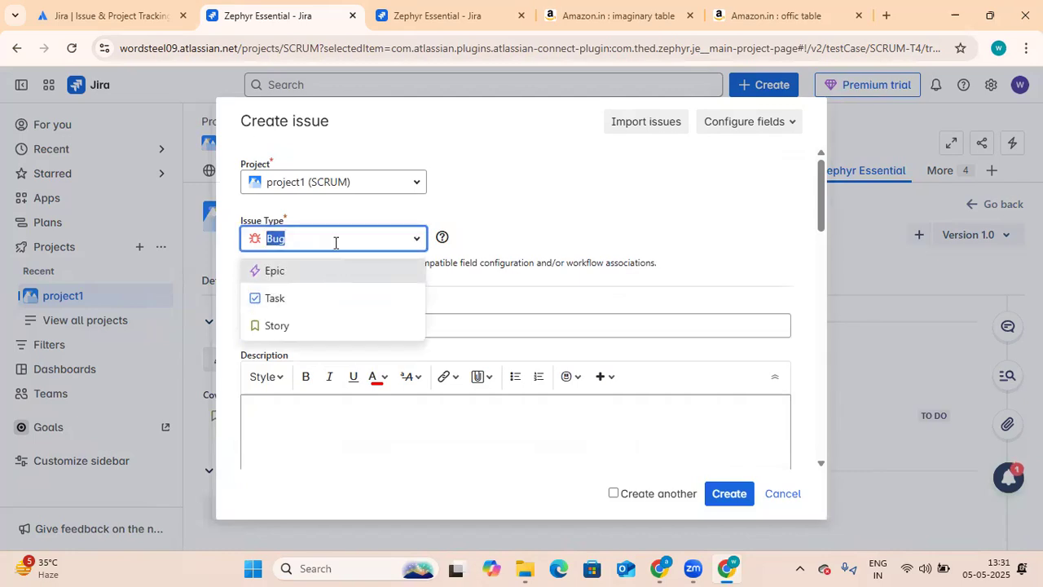
{"action": "left_click", "coordinate": [576, 238]}
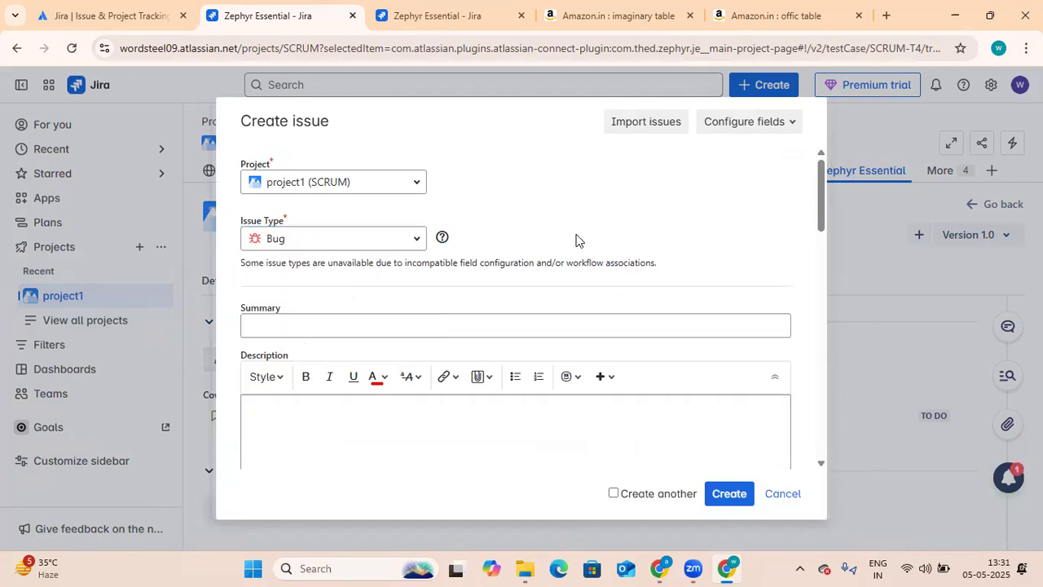
Enter the bug summary "After searching for product the result is not shown, 404 page not found error"
{"action": "left_click", "coordinate": [442, 326]}
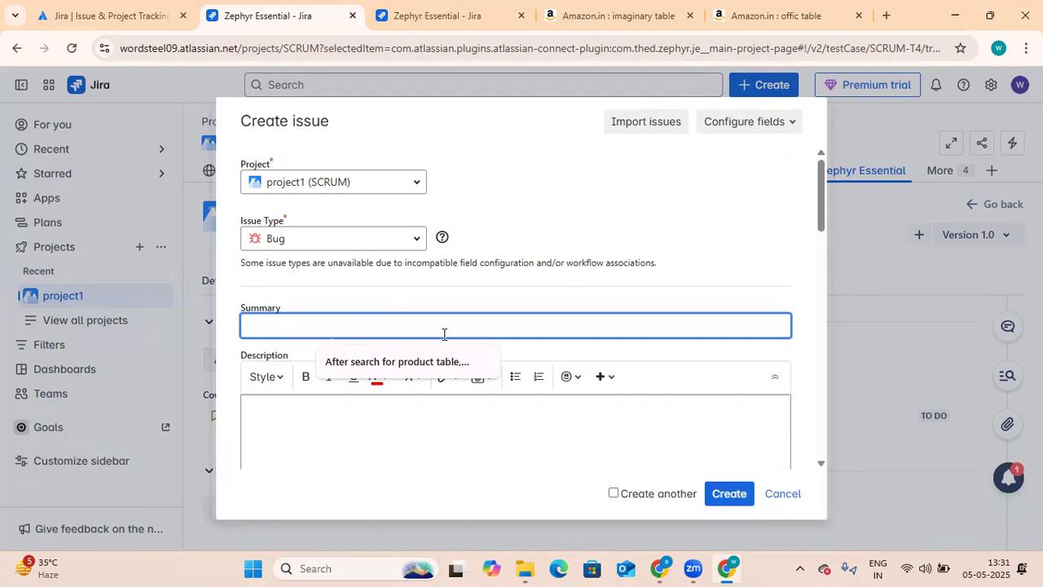
{"action": "type", "text": "After searching for product "}
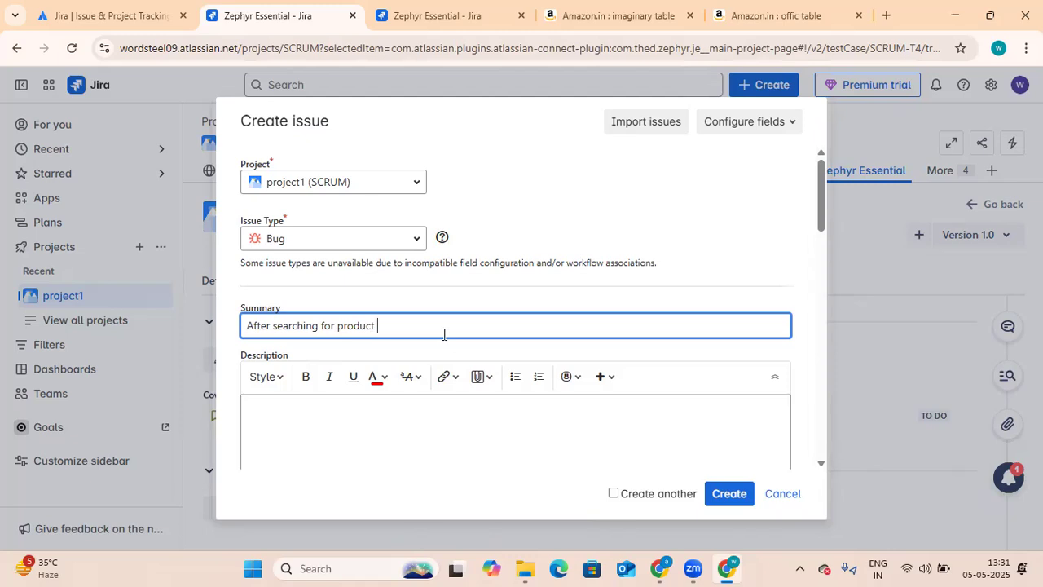
{"action": "type", "text": "the result is not shown, "}
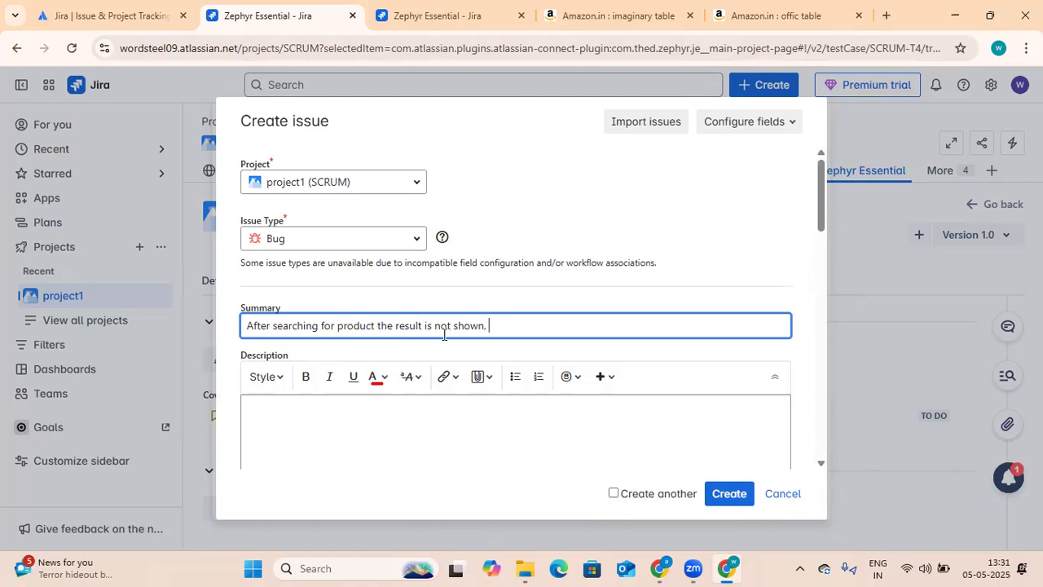
{"action": "type", "text": "404 page not found error"}
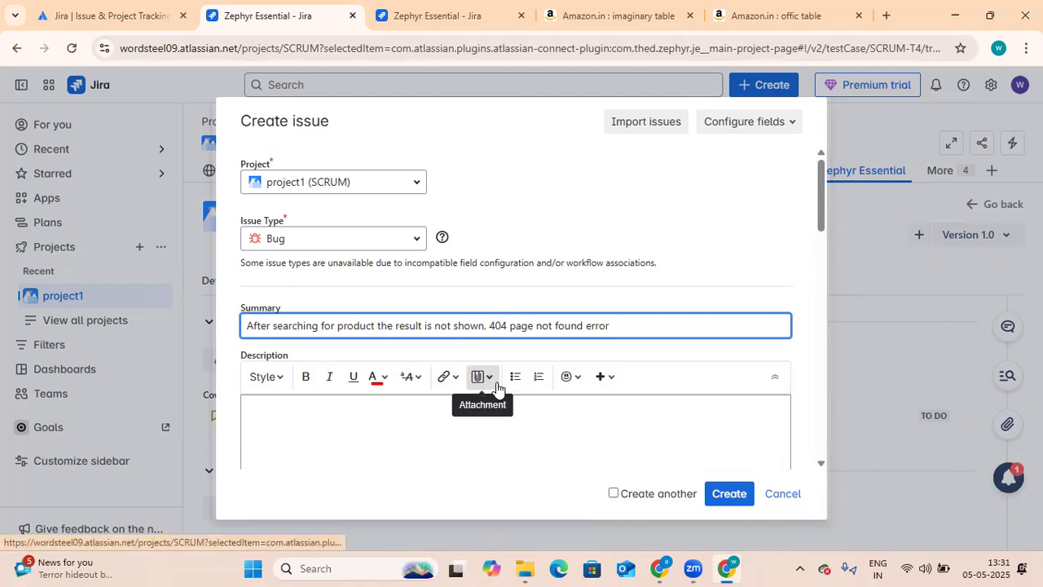
Try to create the bug with an "is blocked by" link to the issue key "story"
{"action": "scroll", "coordinate": [497, 387], "scroll_direction": "down", "scroll_amount": 5}
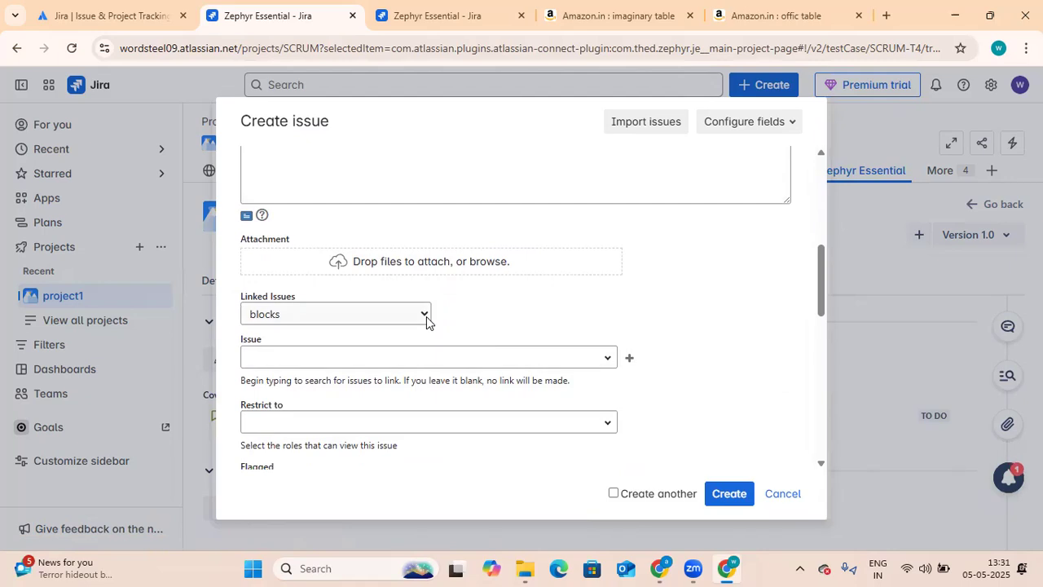
{"action": "left_click", "coordinate": [422, 316]}
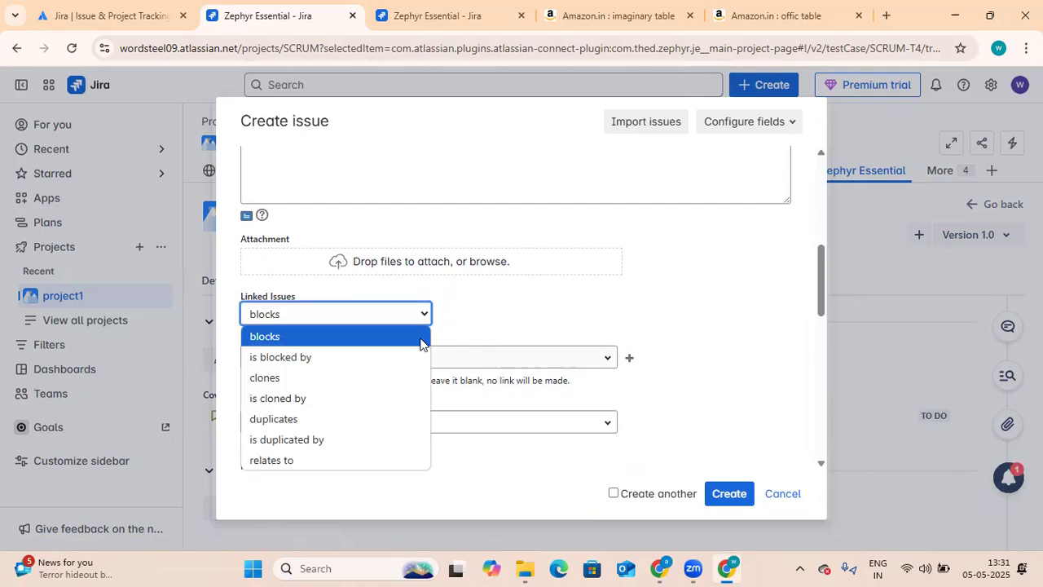
{"action": "left_click", "coordinate": [355, 361]}
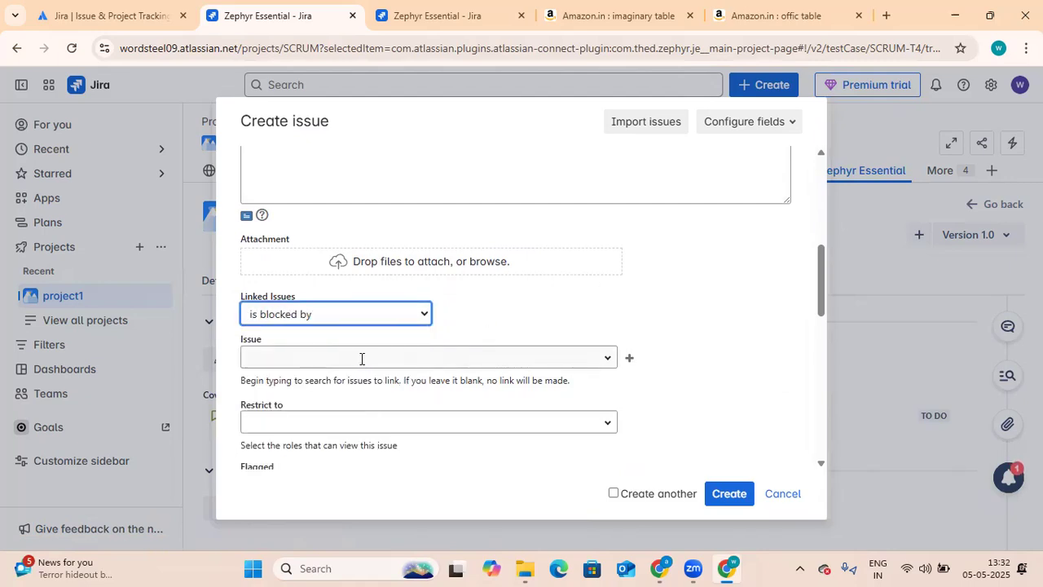
{"action": "left_click", "coordinate": [604, 363]}
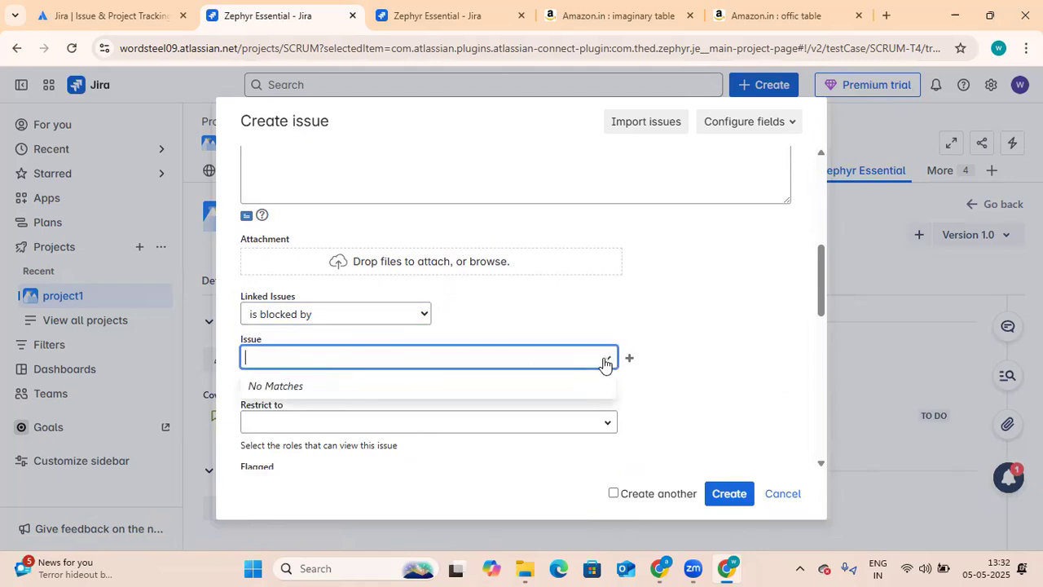
{"action": "type", "text": "st"}
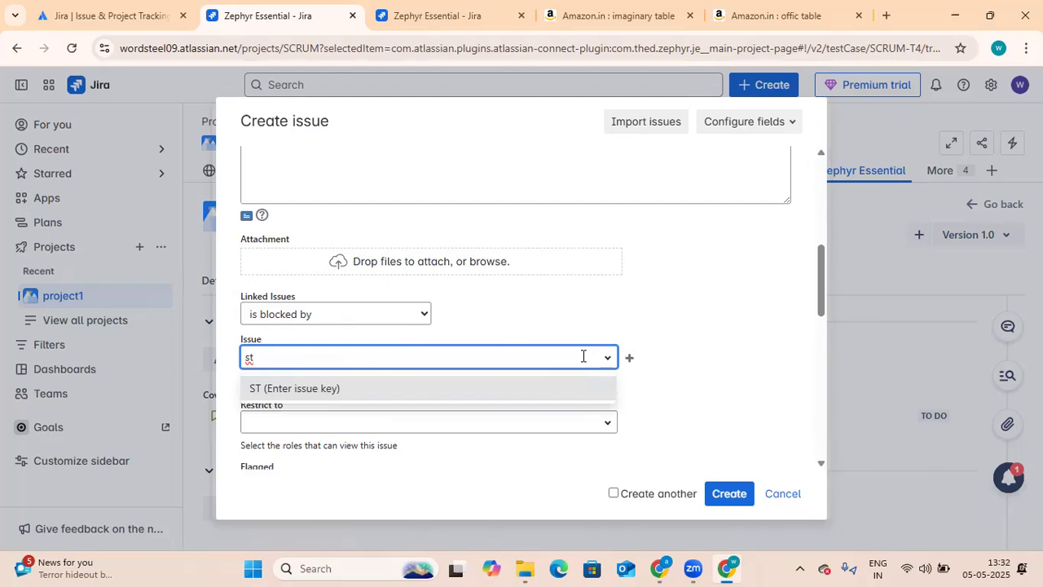
{"action": "type", "text": "ory"}
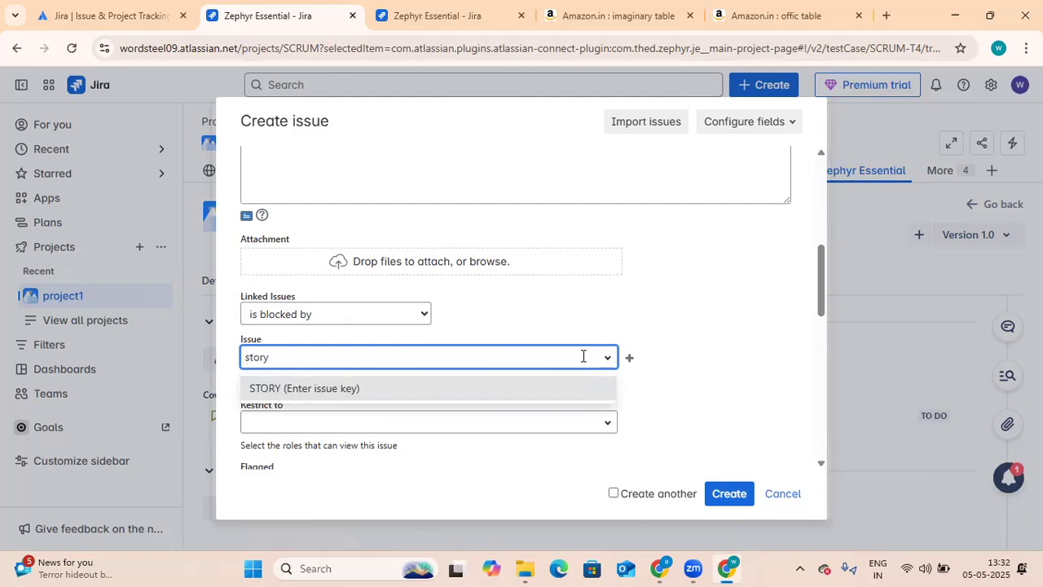
{"action": "key", "text": "Return"}
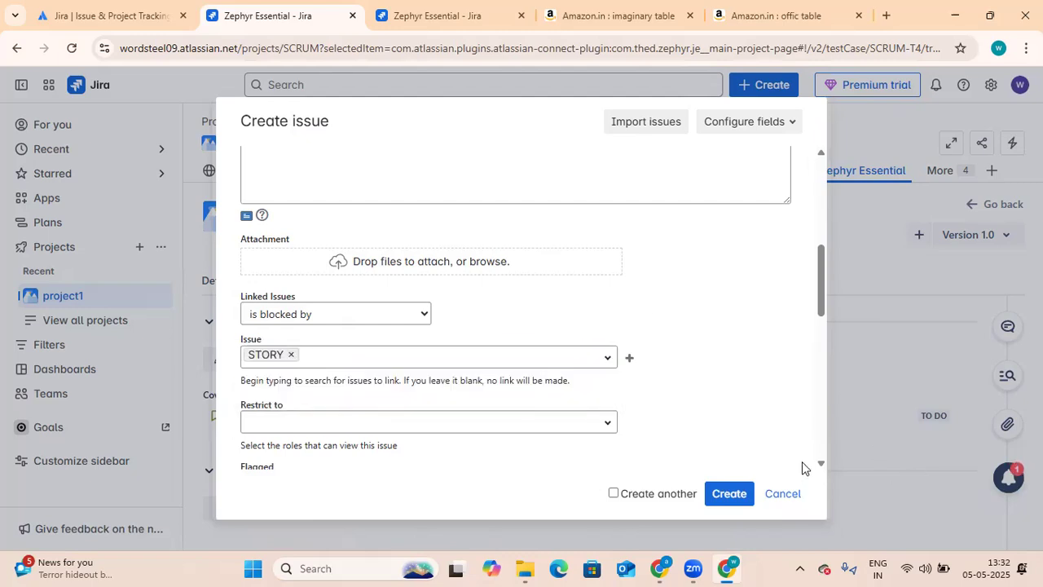
{"action": "scroll", "coordinate": [750, 420], "scroll_direction": "down", "scroll_amount": 2}
{"action": "left_click", "coordinate": [729, 496]}
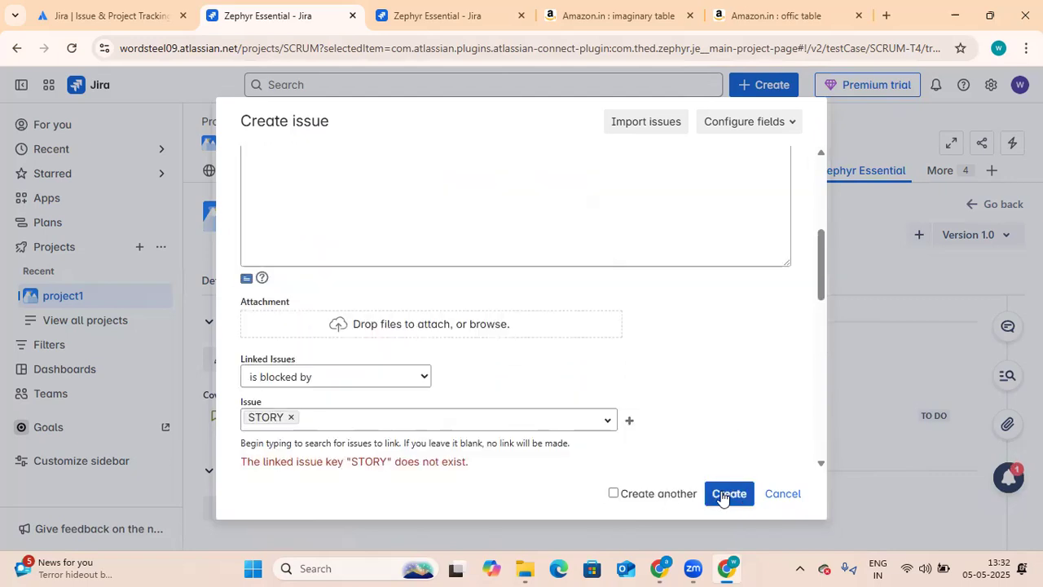
Remove the STORY entry from the linked issues and create the bug
{"action": "scroll", "coordinate": [748, 453], "scroll_direction": "down", "scroll_amount": 2}
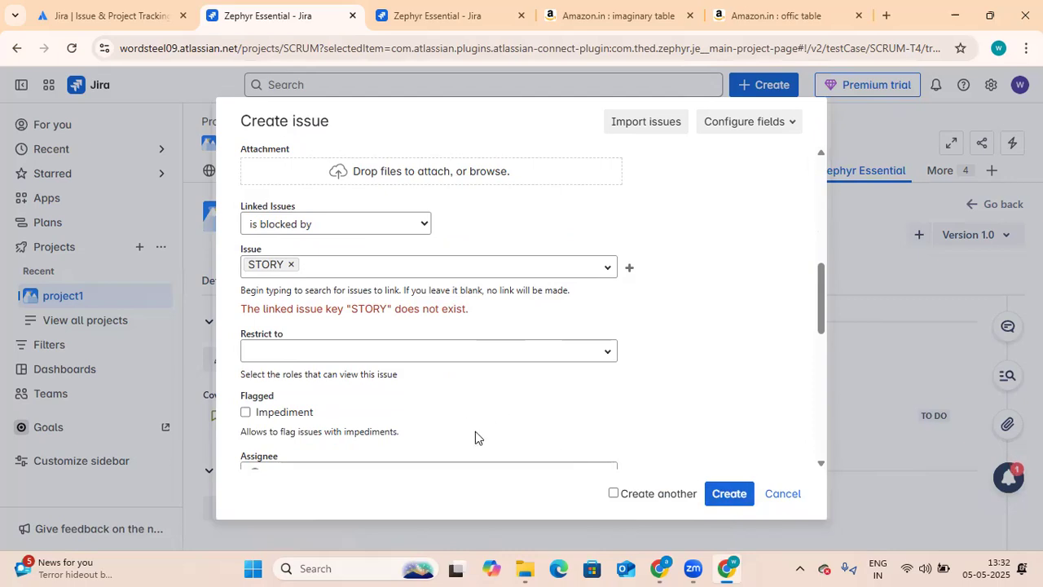
{"action": "left_click", "coordinate": [291, 267]}
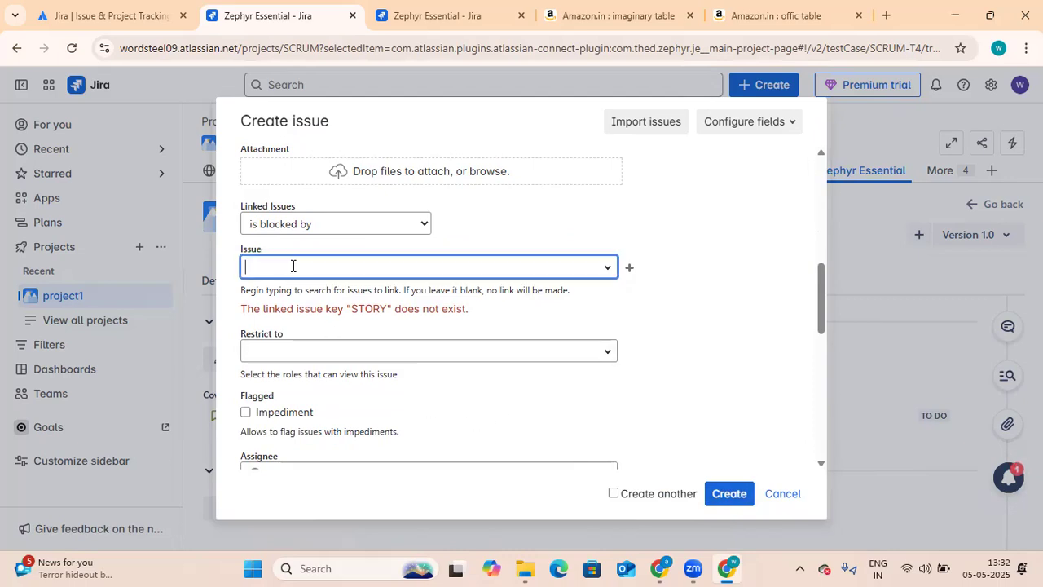
{"action": "left_click", "coordinate": [733, 492]}
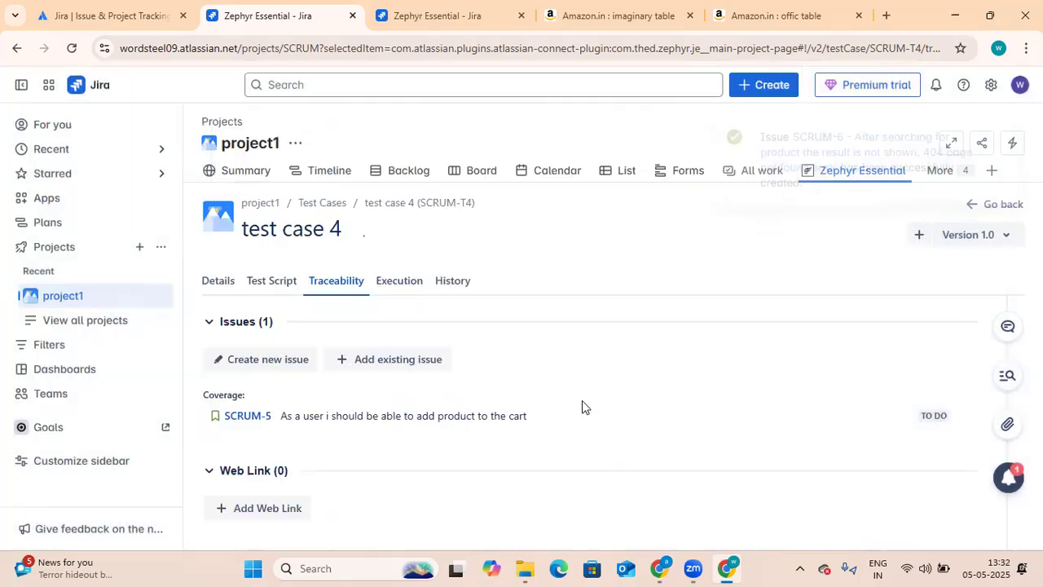
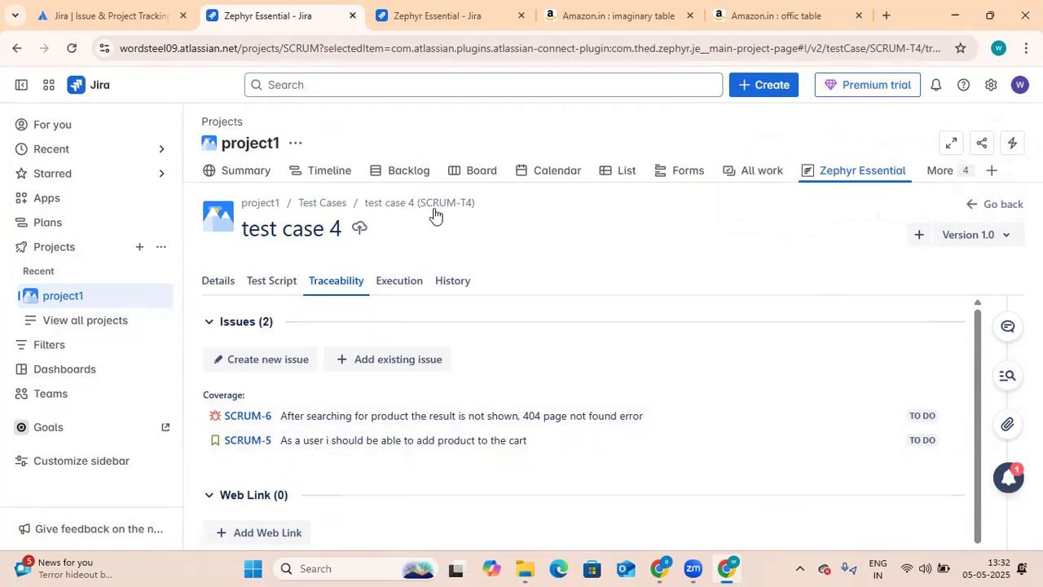
Open project1's backlog and assign the new 404 error bug to the signed-in account
{"action": "left_click", "coordinate": [401, 169]}
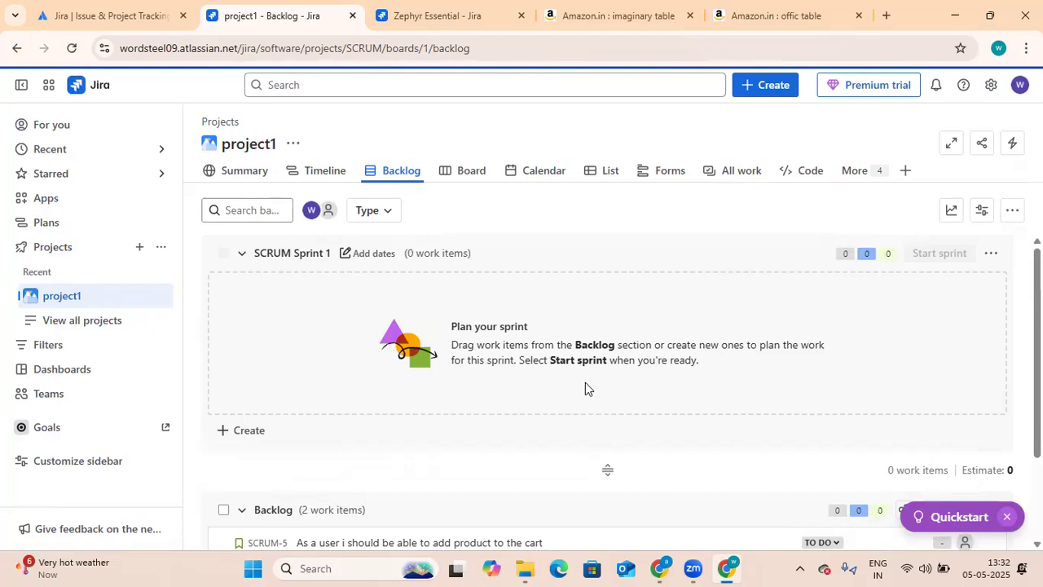
{"action": "scroll", "coordinate": [586, 388], "scroll_direction": "down", "scroll_amount": 2}
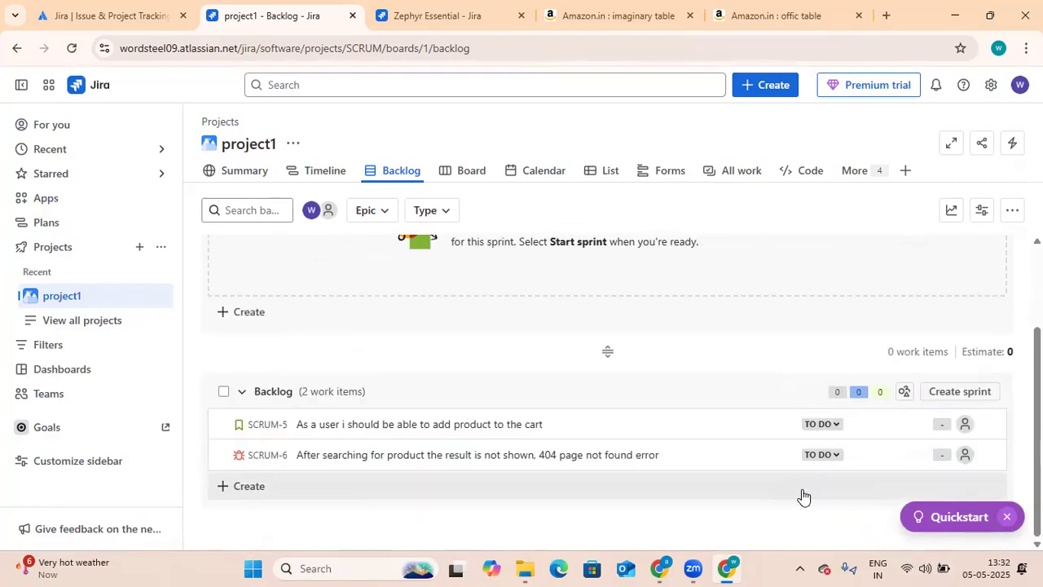
{"action": "left_click", "coordinate": [965, 455]}
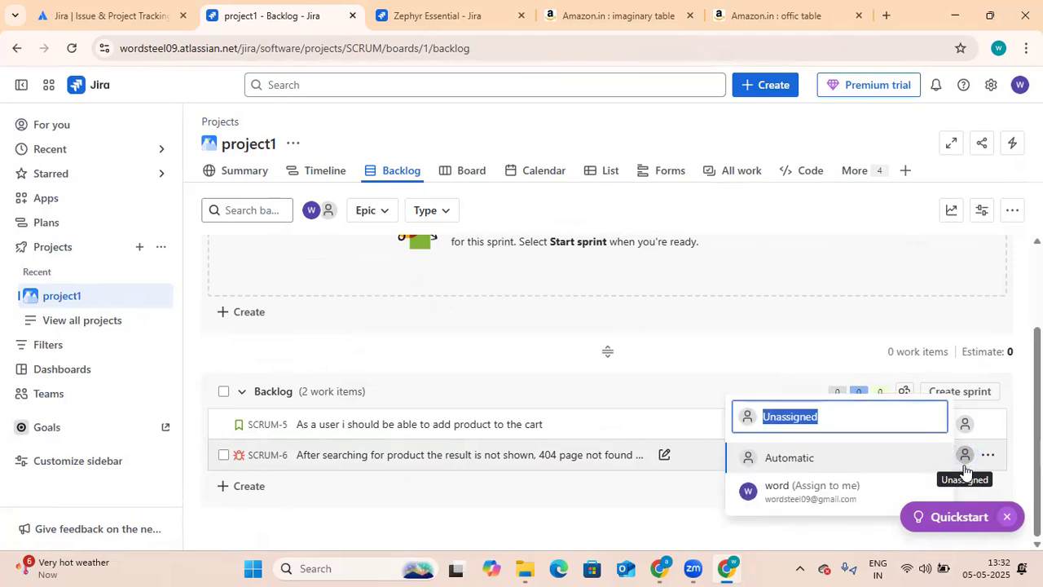
{"action": "left_click", "coordinate": [835, 493]}
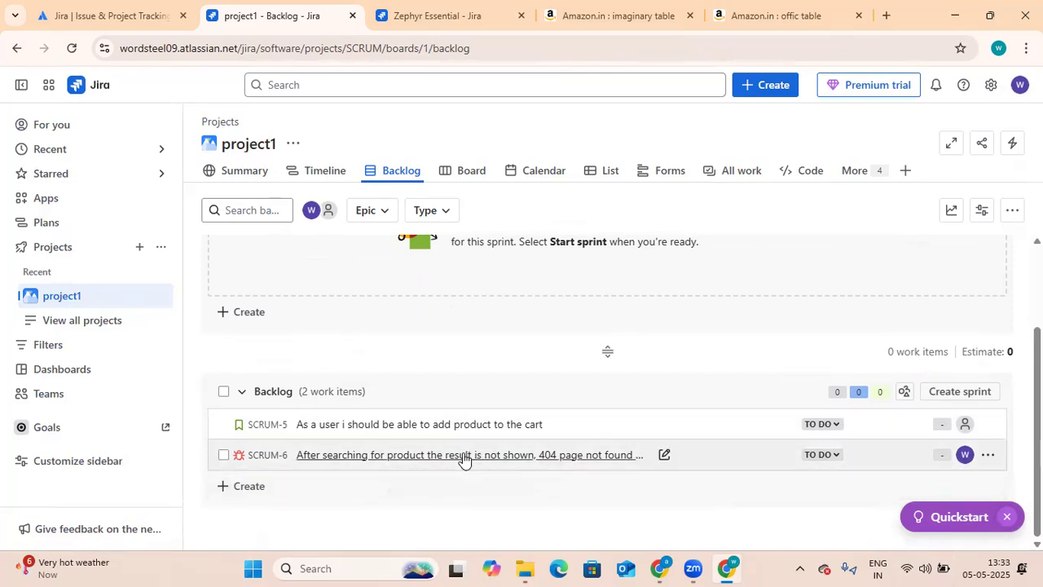
Open the 404 error bug and write its numbered description: "open the site = url" and "searching for table - offic table."
{"action": "left_click", "coordinate": [510, 459]}
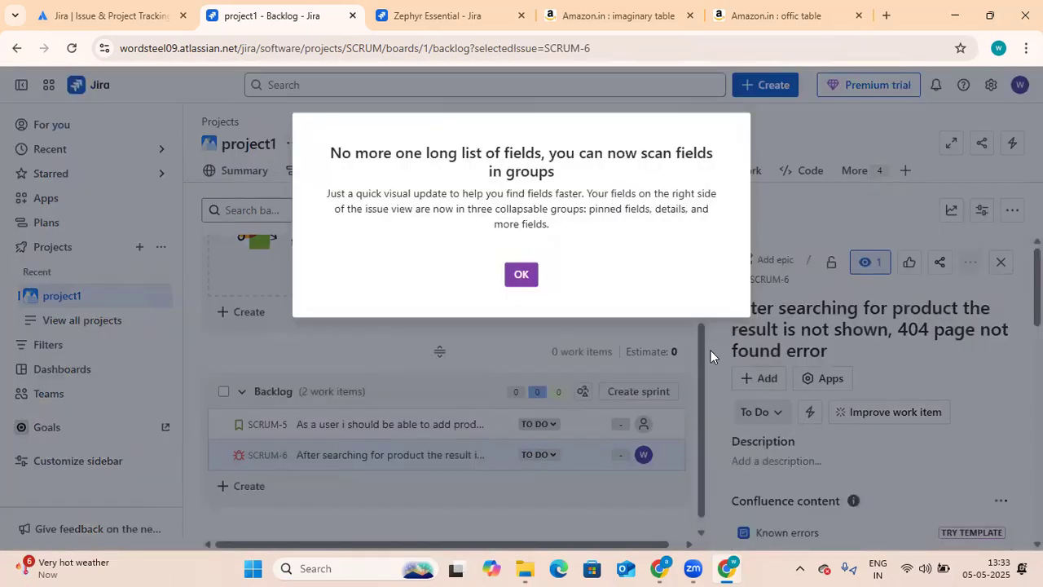
{"action": "left_click", "coordinate": [515, 484]}
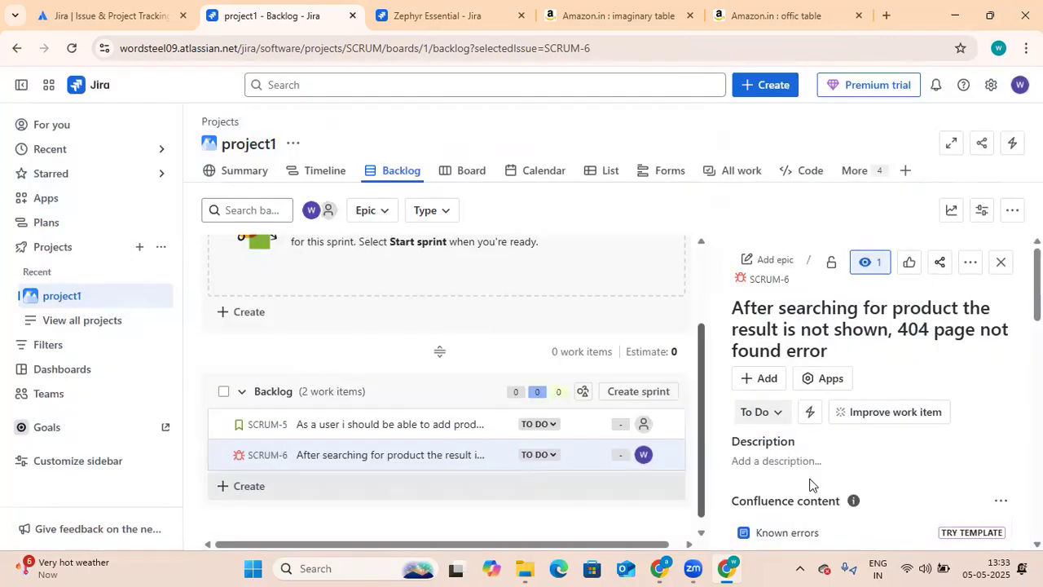
{"action": "scroll", "coordinate": [885, 461], "scroll_direction": "down", "scroll_amount": 1}
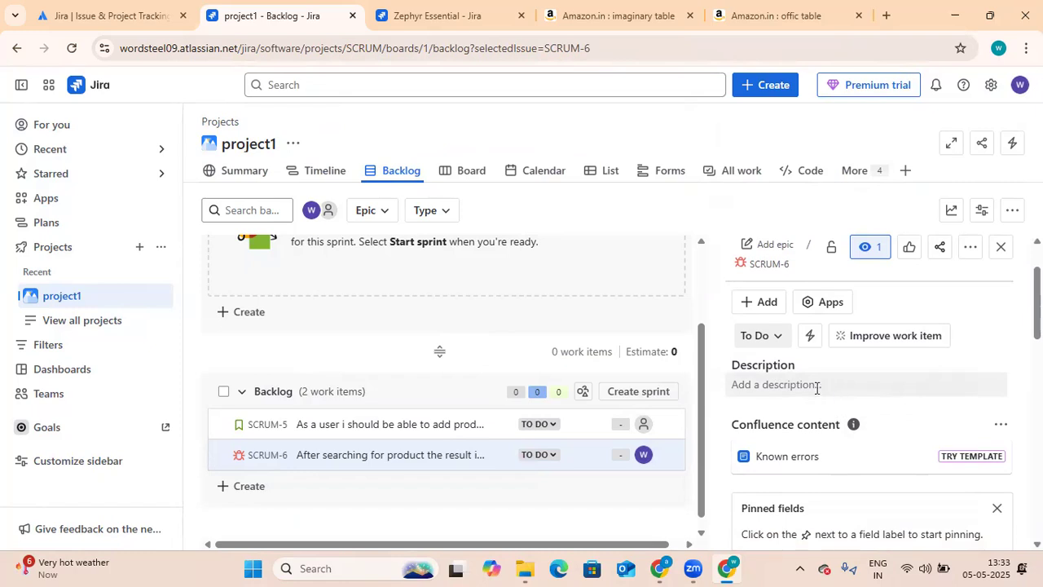
{"action": "left_click", "coordinate": [806, 388]}
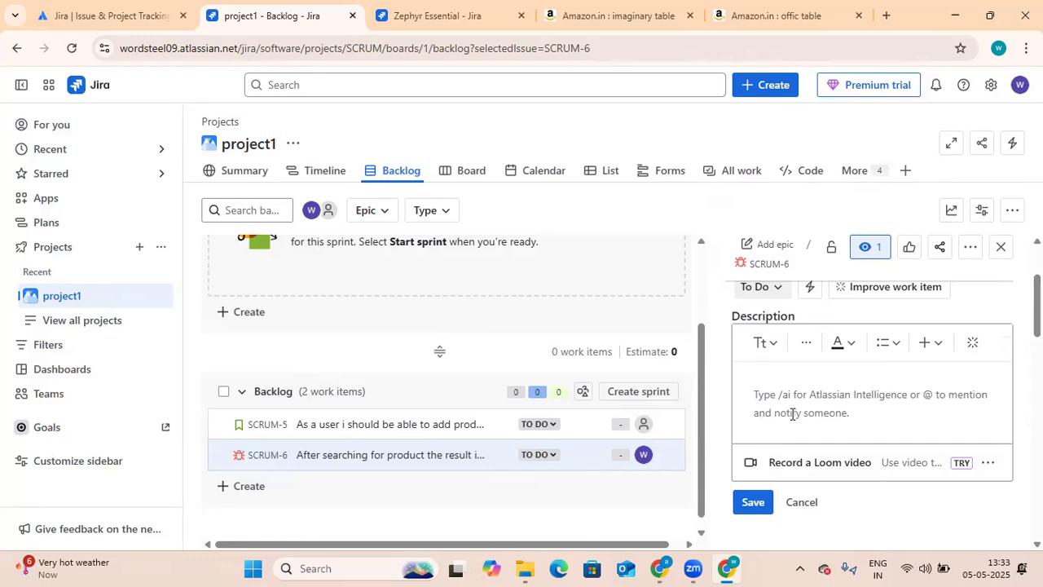
{"action": "type", "text": "1."}
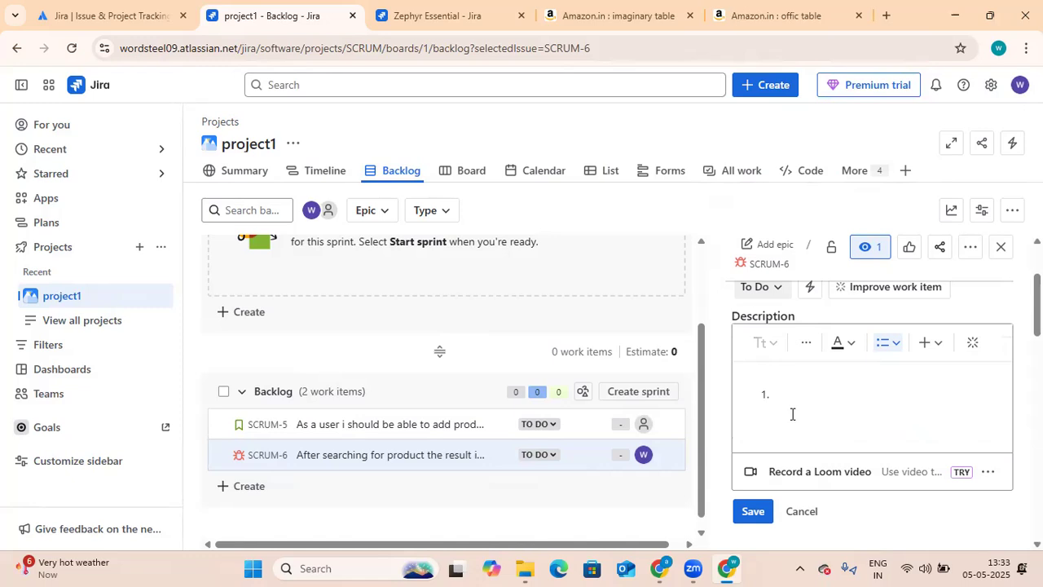
{"action": "type", "text": "open the site = url"}
{"action": "key", "text": "shift+Return"}
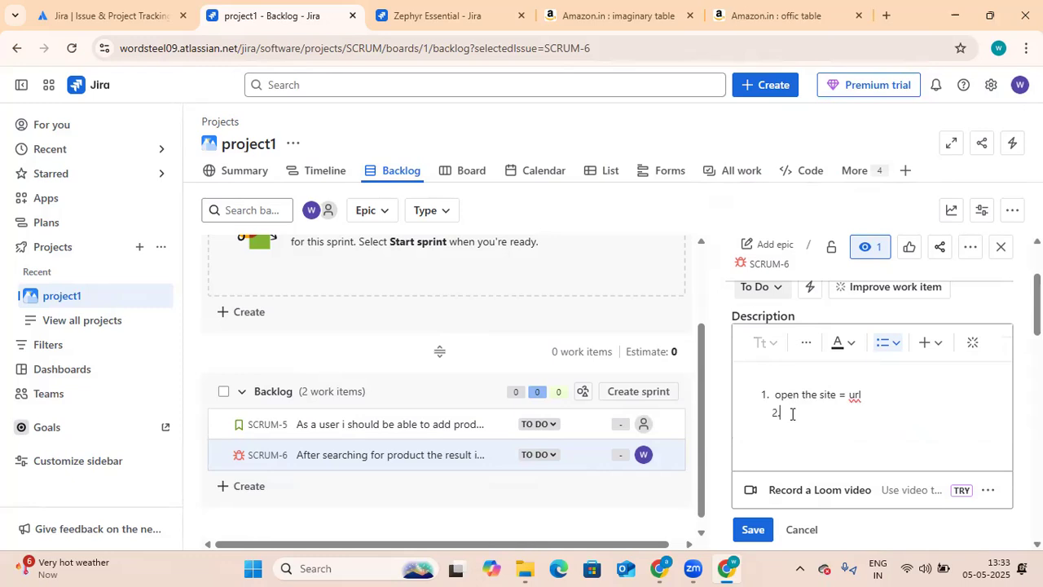
{"action": "type", "text": "searching for table - offic table."}
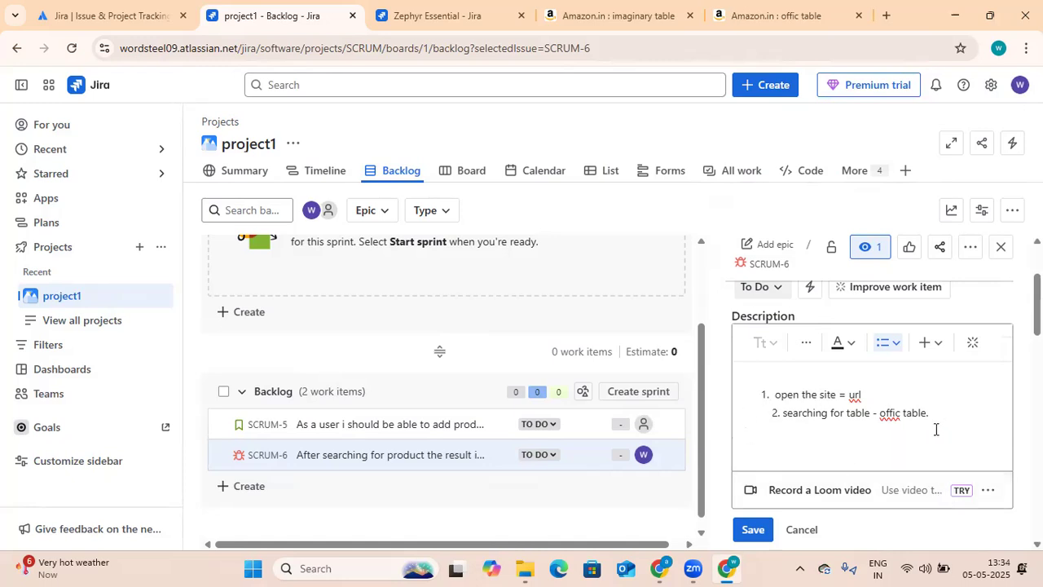
Save the 404 error bug's numbered description
{"action": "left_click_drag", "start_coordinate": [945, 415], "coordinate": [761, 392]}
{"action": "scroll", "coordinate": [863, 489], "scroll_direction": "down", "scroll_amount": 1}
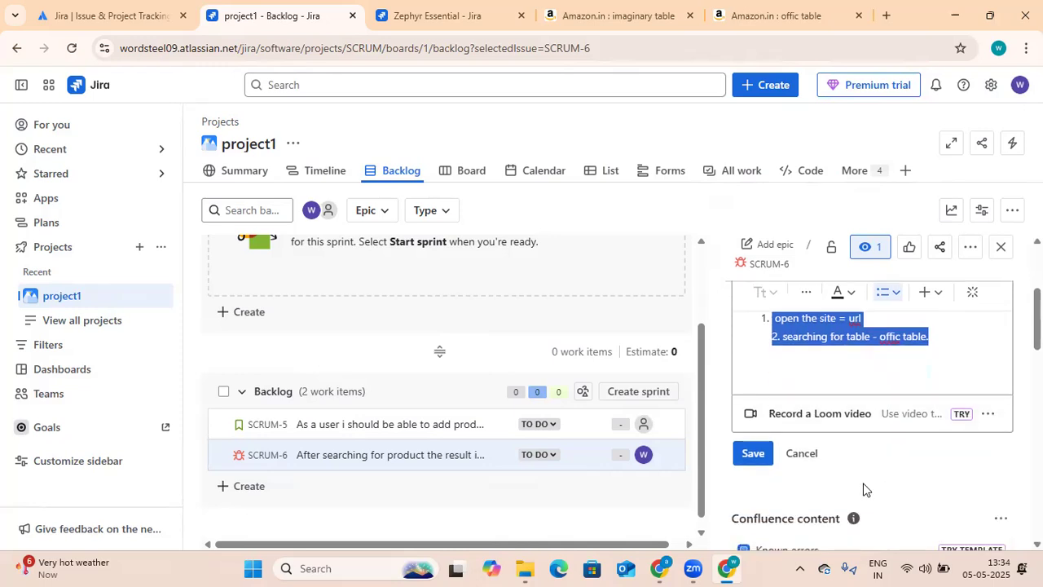
{"action": "scroll", "coordinate": [837, 475], "scroll_direction": "down", "scroll_amount": 3}
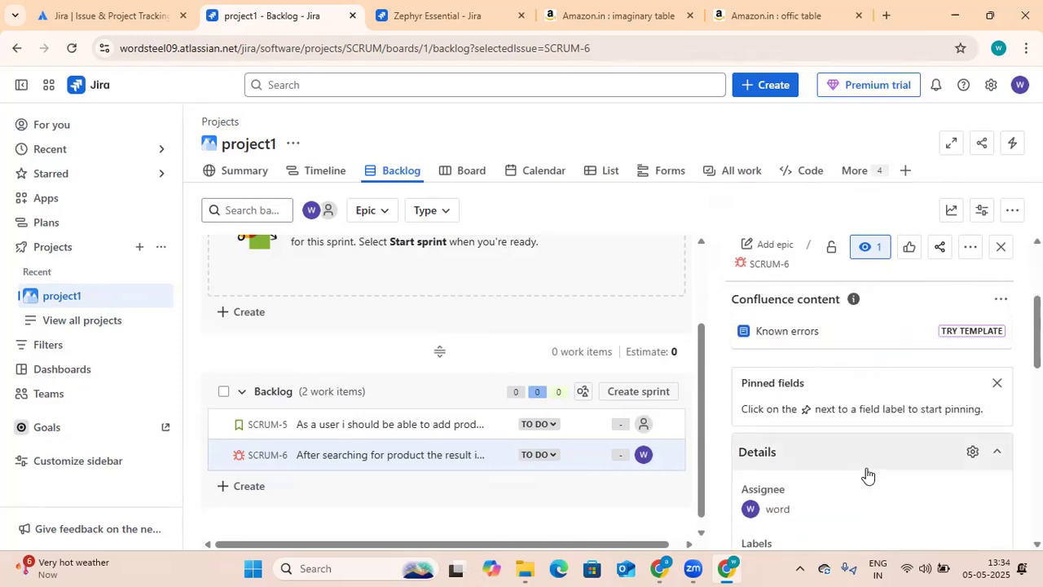
Try to assign a parent to the 404 error bug by searching for the user story that begins "As a"
{"action": "scroll", "coordinate": [867, 474], "scroll_direction": "down", "scroll_amount": 2}
{"action": "scroll", "coordinate": [854, 409], "scroll_direction": "up", "scroll_amount": 1}
{"action": "scroll", "coordinate": [847, 424], "scroll_direction": "down", "scroll_amount": 1}
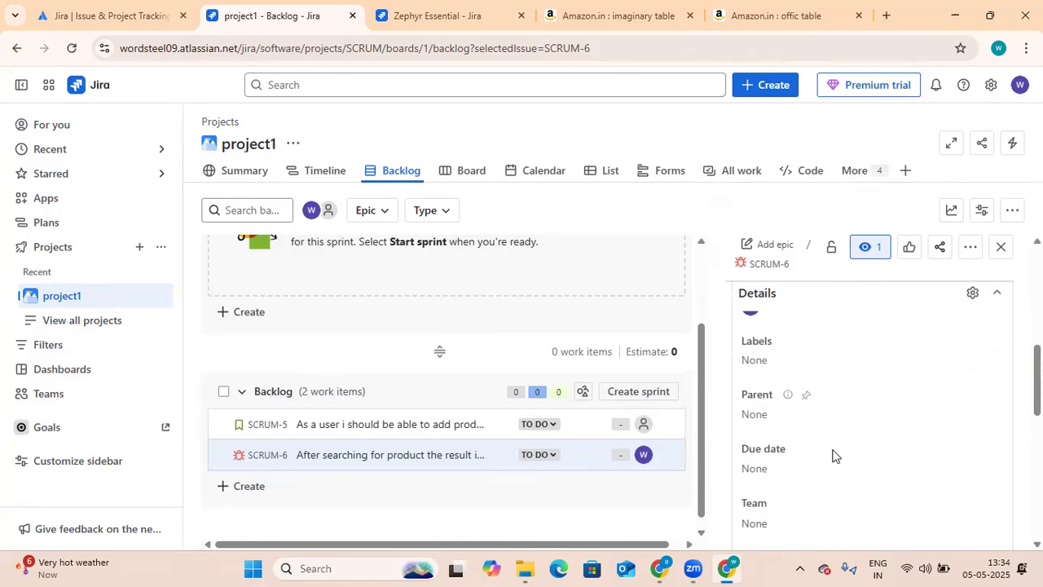
{"action": "left_click", "coordinate": [762, 404]}
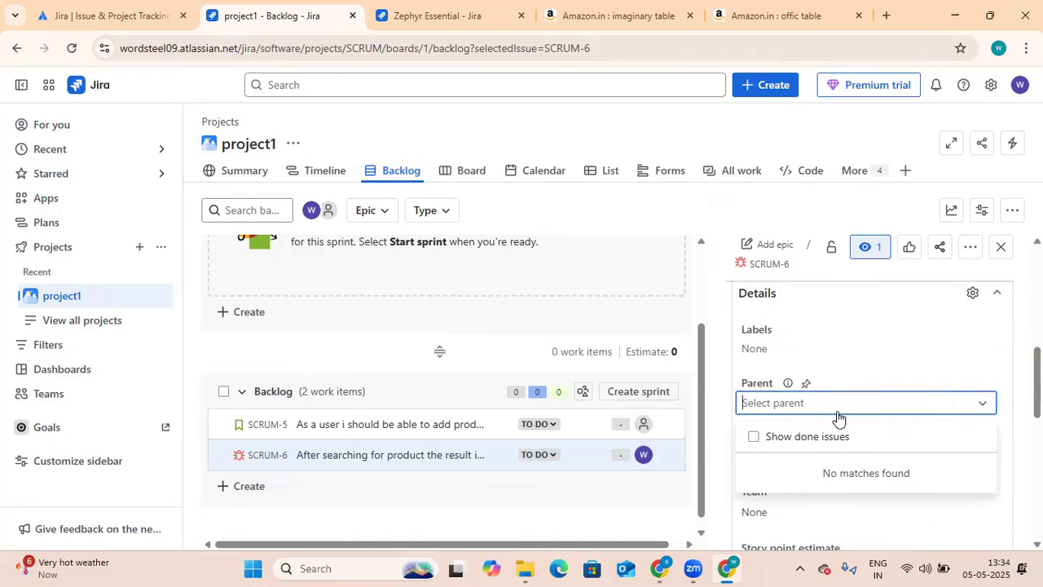
{"action": "type", "text": "scrum"}
{"action": "key", "text": "BackSpace"}
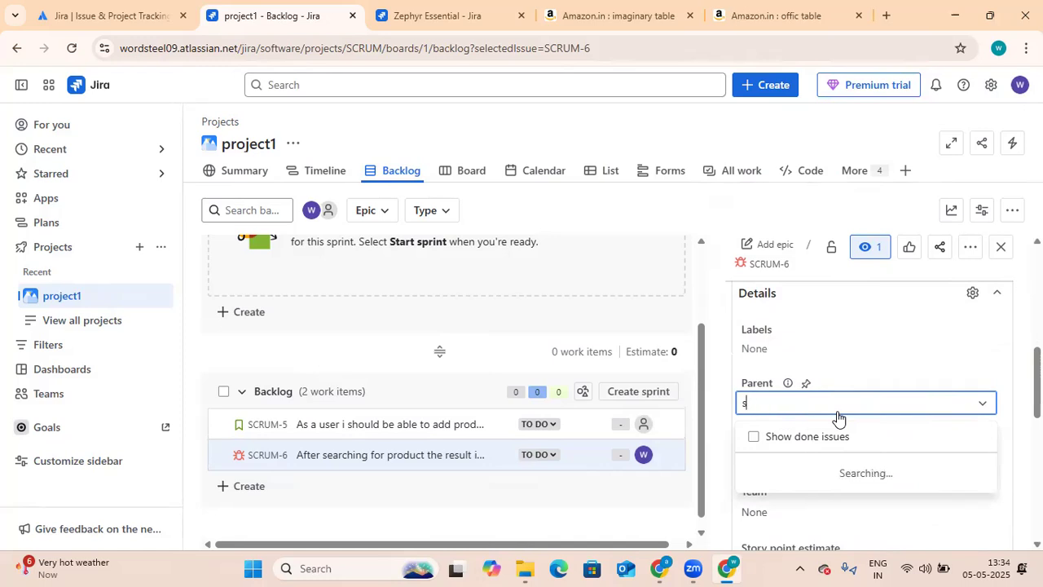
{"action": "key", "text": "BackSpace"}
{"action": "type", "text": "As a"}
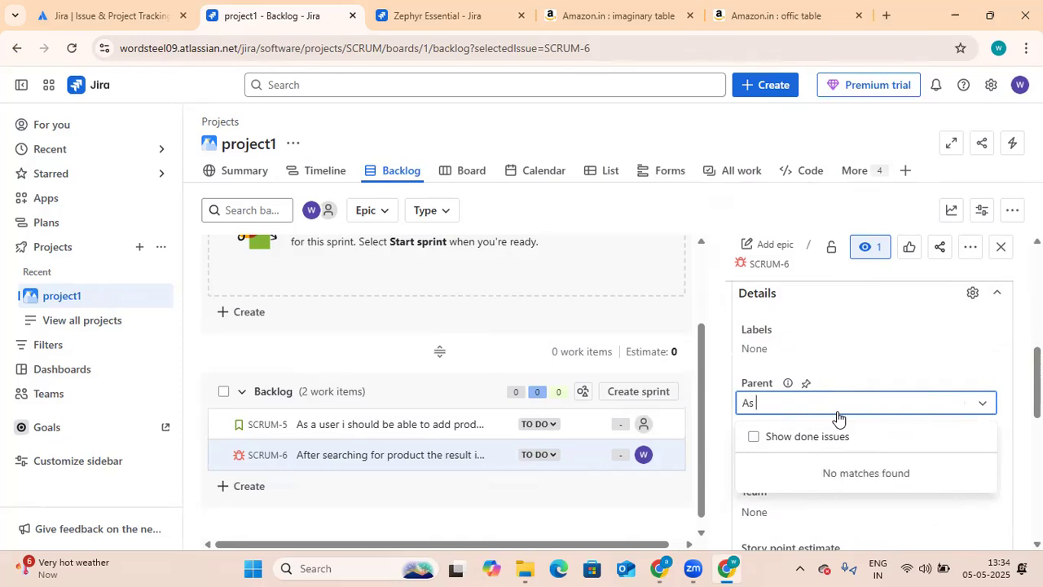
{"action": "key", "text": "Escape"}
Review the bug's labels, remaining detail fields, automation and activity sections
{"action": "left_click", "coordinate": [868, 346]}
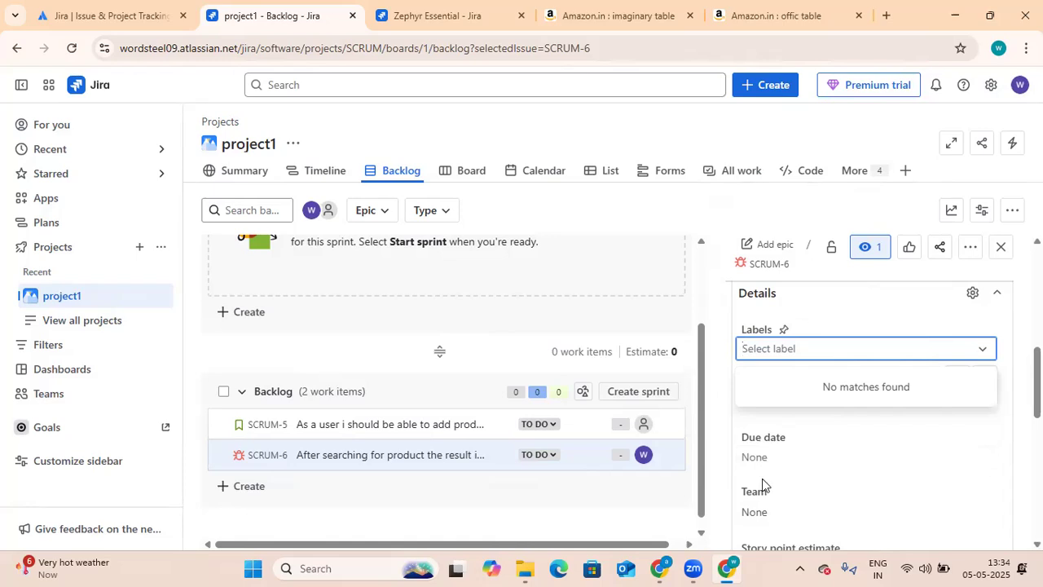
{"action": "scroll", "coordinate": [757, 456], "scroll_direction": "down", "scroll_amount": 1}
{"action": "scroll", "coordinate": [811, 464], "scroll_direction": "down", "scroll_amount": 1}
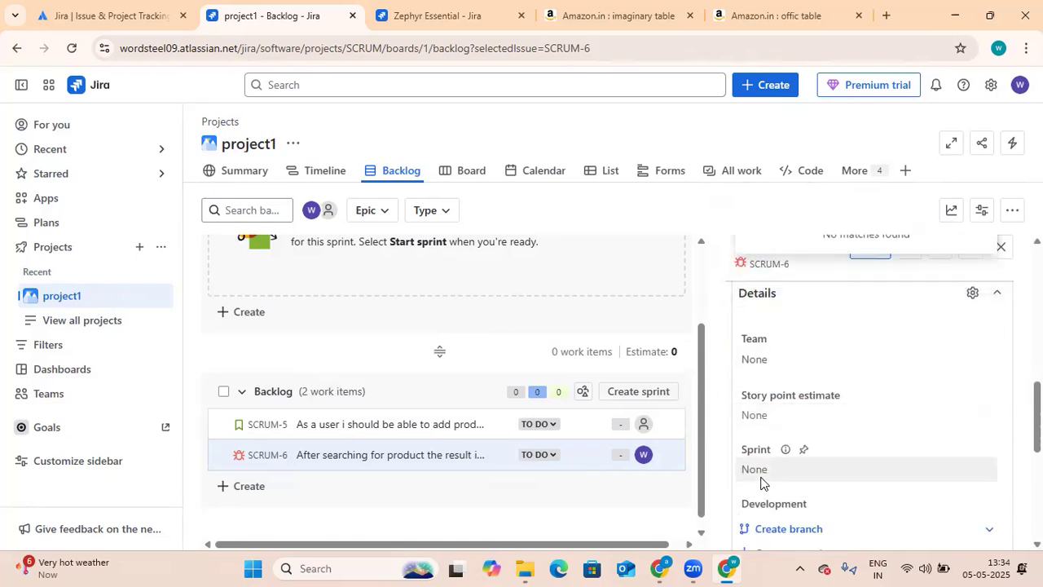
{"action": "scroll", "coordinate": [829, 496], "scroll_direction": "down", "scroll_amount": 2}
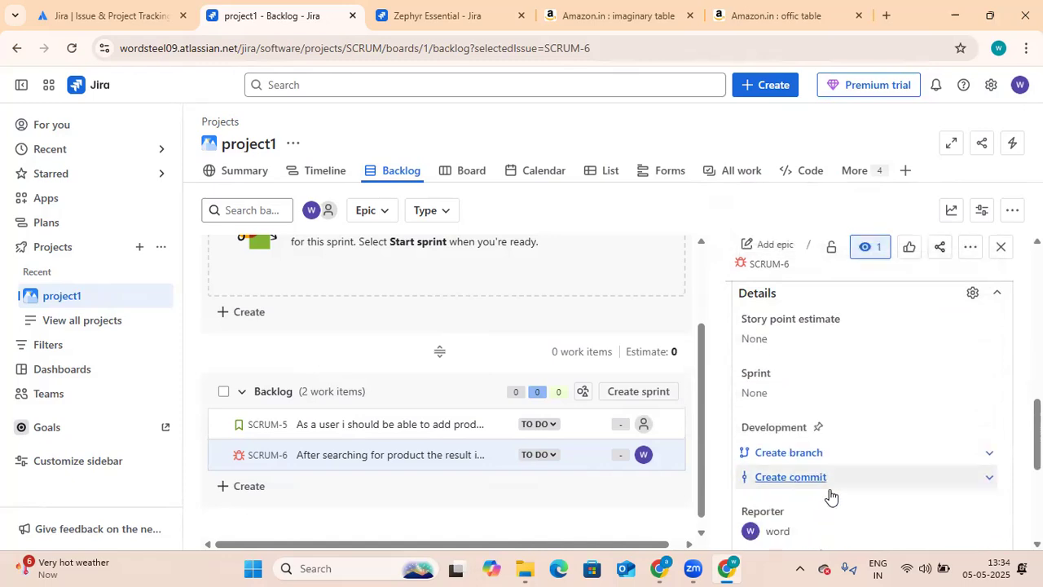
{"action": "scroll", "coordinate": [879, 507], "scroll_direction": "down", "scroll_amount": 1}
{"action": "scroll", "coordinate": [888, 515], "scroll_direction": "down", "scroll_amount": 1}
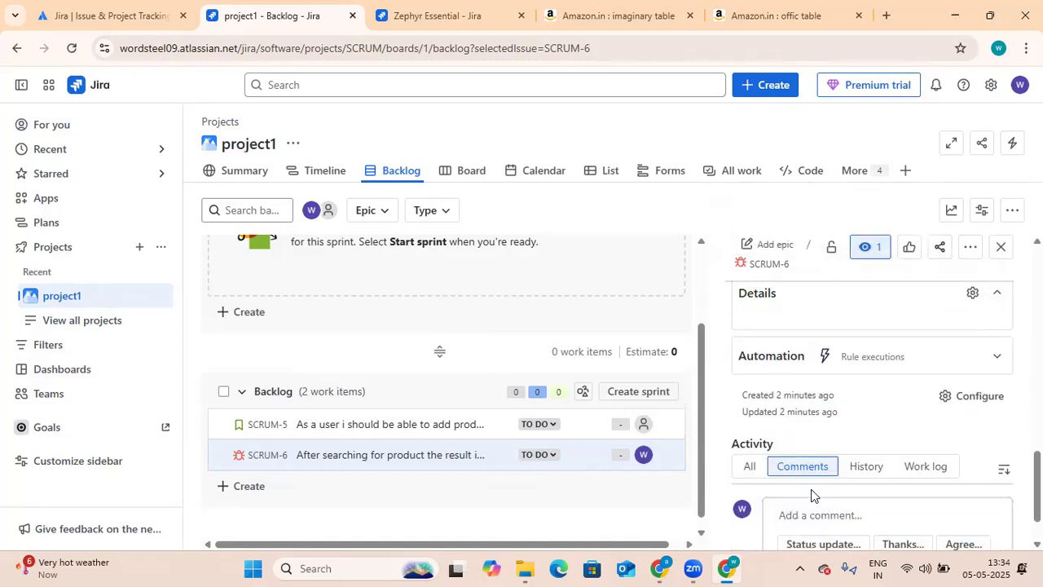
{"action": "scroll", "coordinate": [868, 469], "scroll_direction": "up", "scroll_amount": 5}
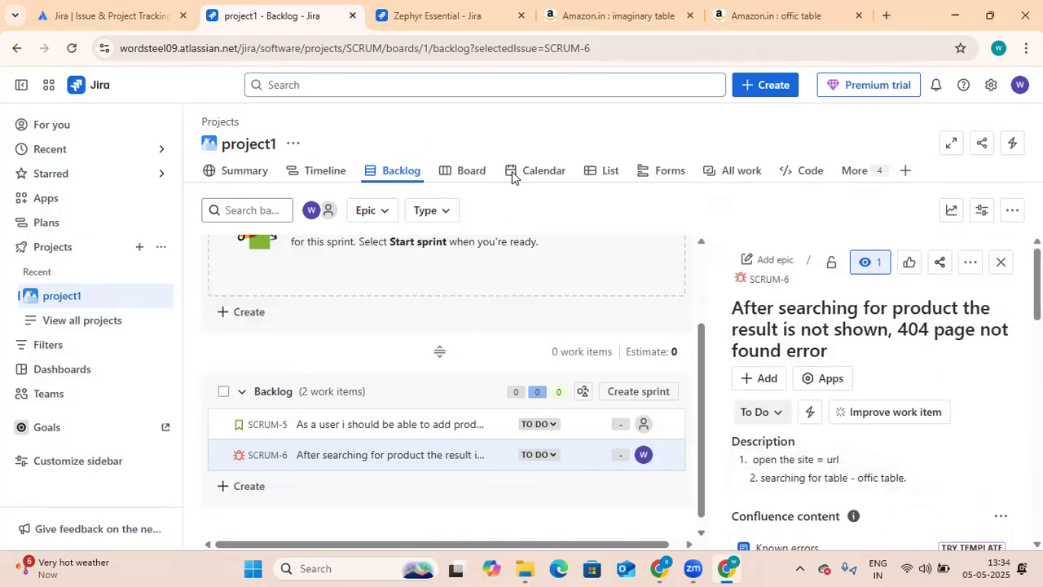
Switch to Zephyr Essential and open test case 4 from test cycle 2
{"action": "left_click", "coordinate": [424, 16]}
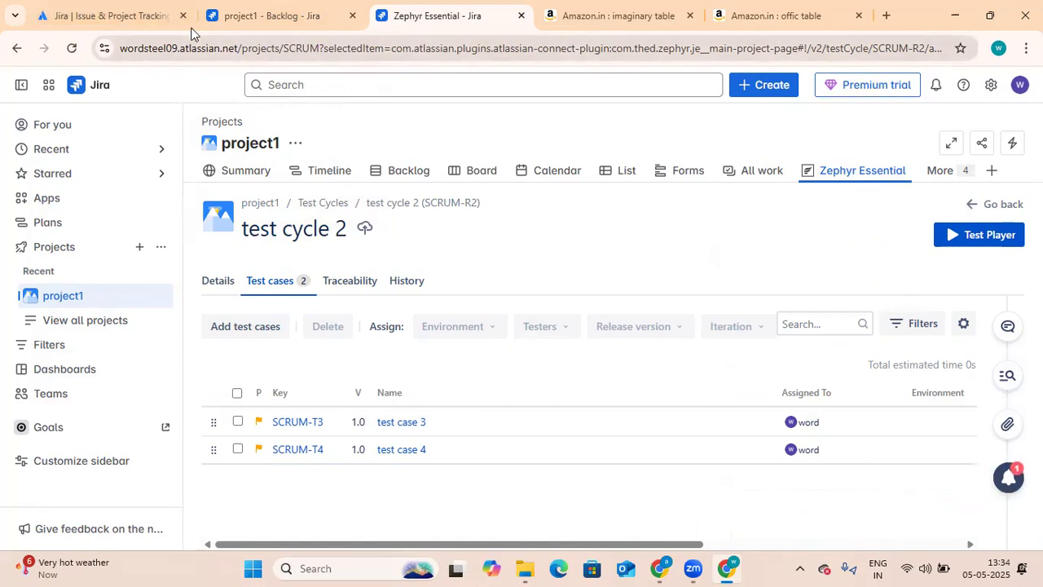
{"action": "left_click", "coordinate": [302, 20]}
{"action": "left_click", "coordinate": [454, 26]}
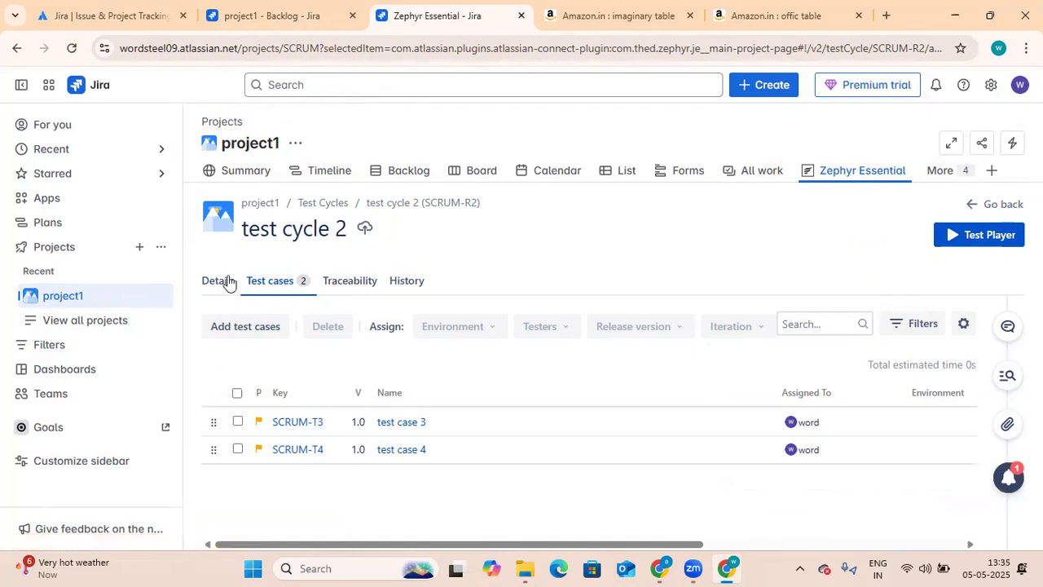
{"action": "left_click", "coordinate": [315, 453]}
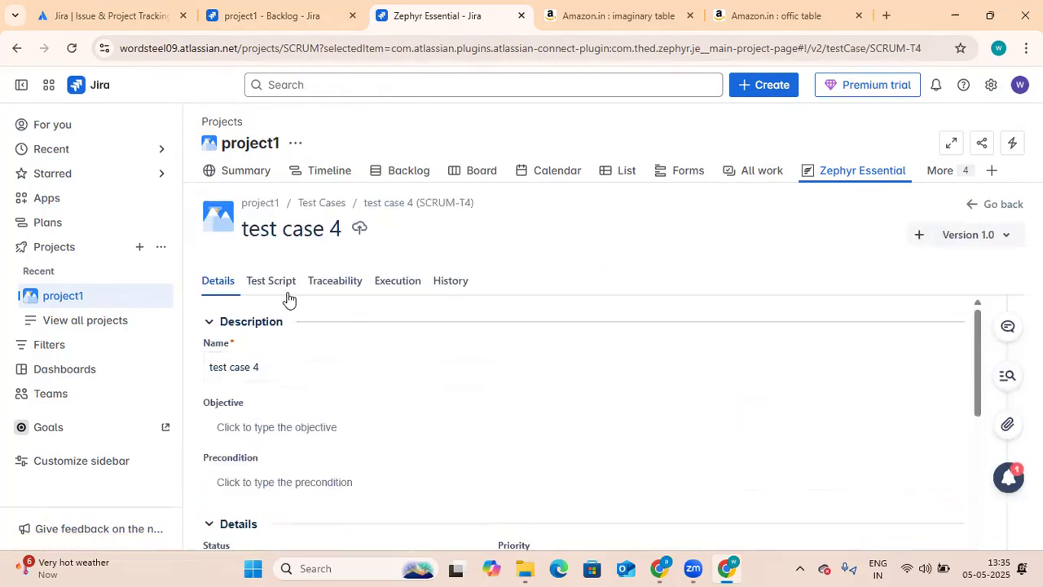
Return to project1's backlog and check the SCRUM Sprint 1 and backlog work items
{"action": "left_click", "coordinate": [285, 14]}
{"action": "left_click", "coordinate": [122, 17]}
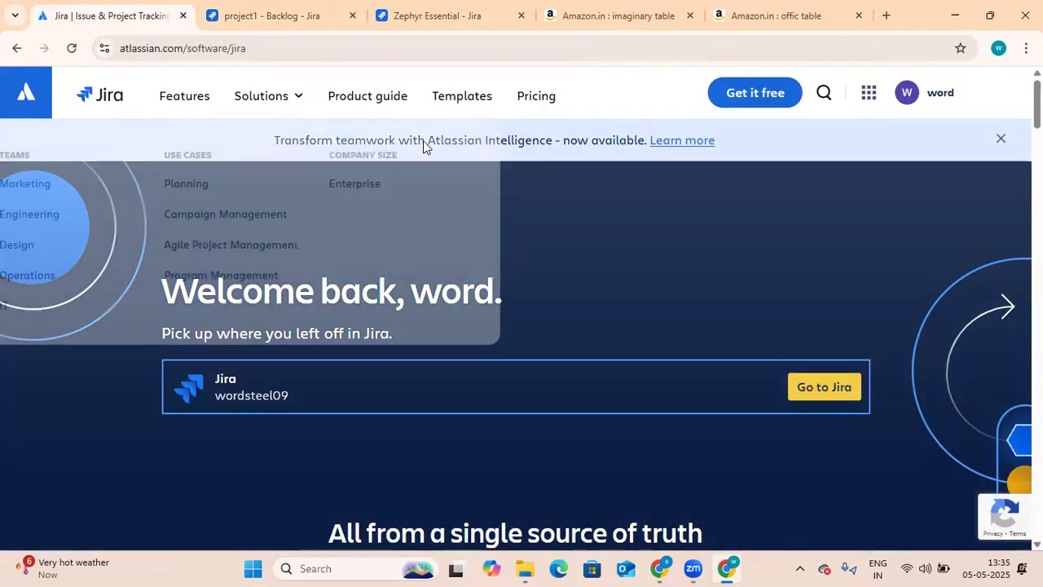
{"action": "left_click", "coordinate": [277, 15]}
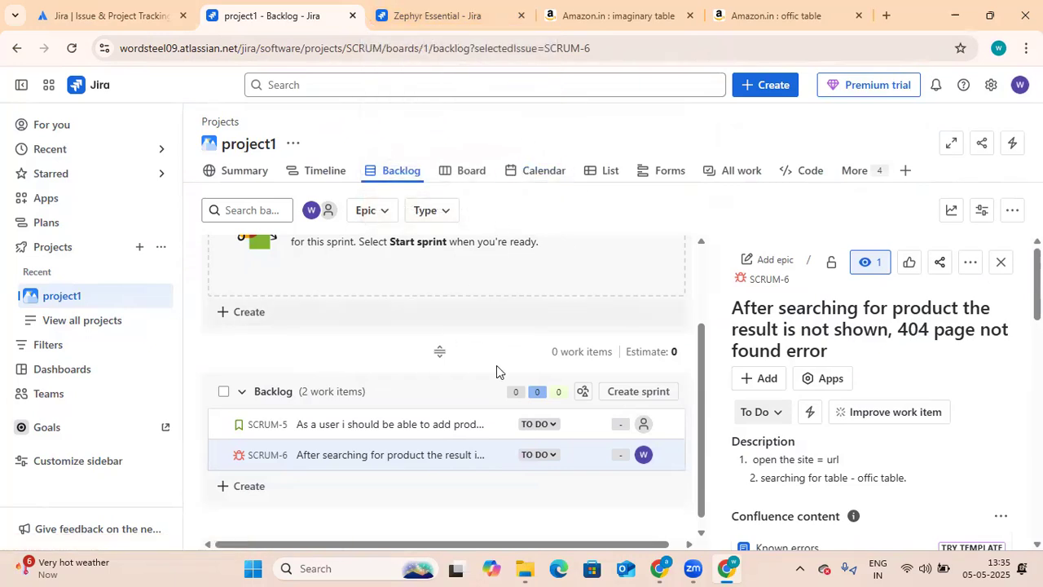
{"action": "scroll", "coordinate": [552, 286], "scroll_direction": "up", "scroll_amount": 3}
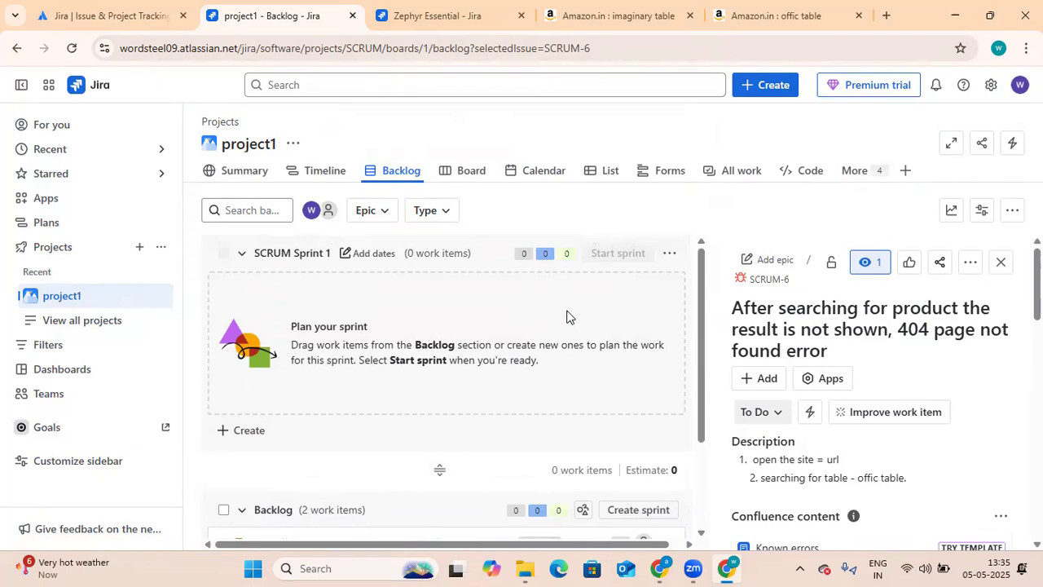
{"action": "scroll", "coordinate": [404, 366], "scroll_direction": "down", "scroll_amount": 3}
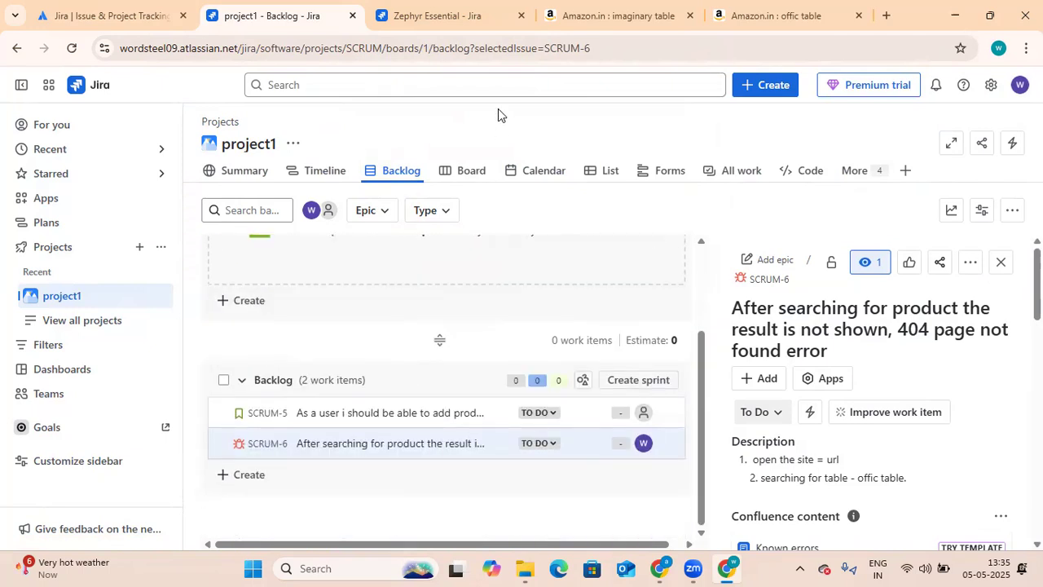
Check the results of all Zephyr test cases and the execution progress of the test cycles
{"action": "key", "text": "ctrl+Tab"}
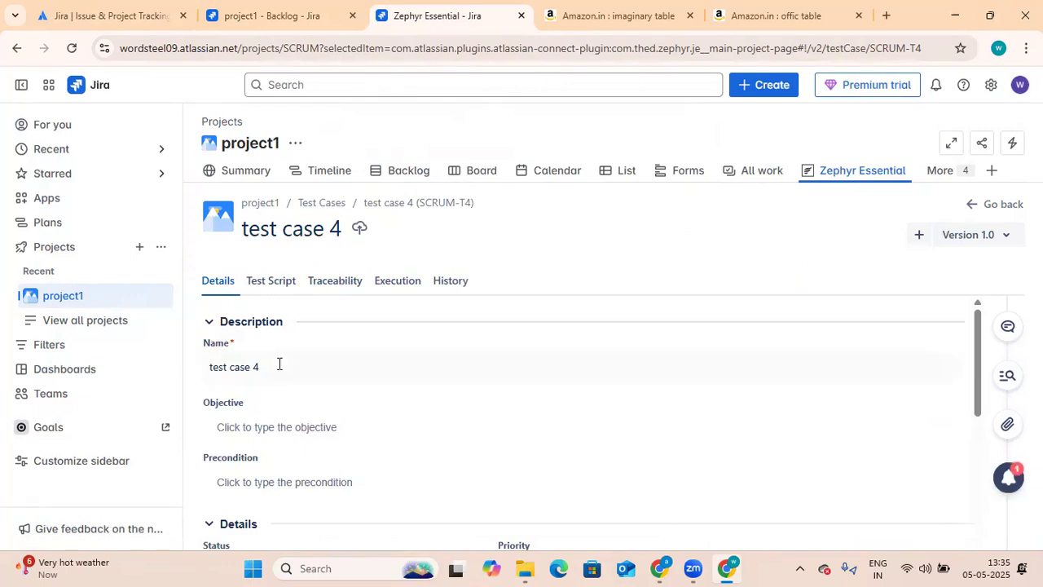
{"action": "left_click", "coordinate": [317, 205]}
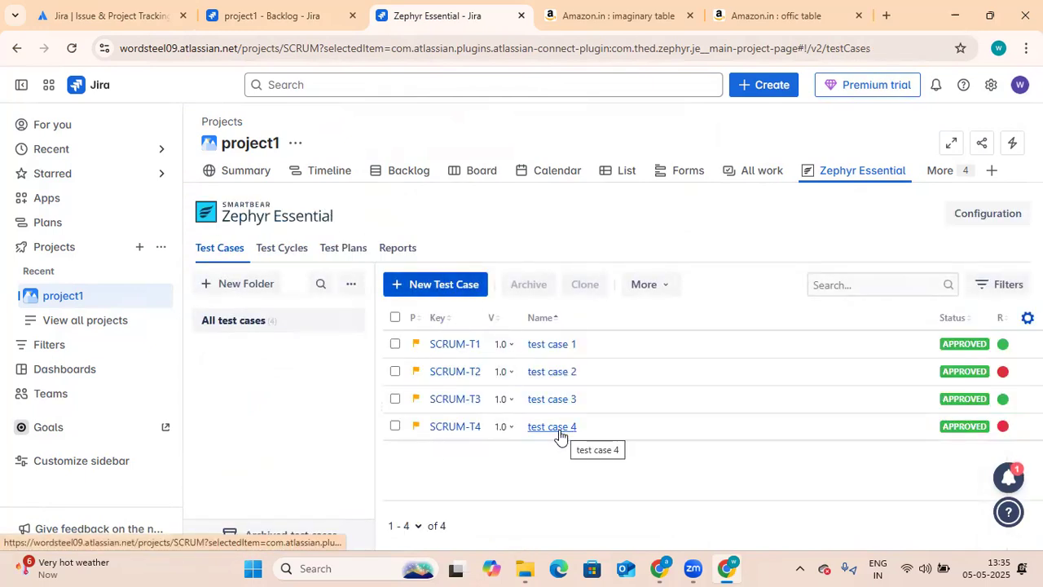
{"action": "left_click", "coordinate": [289, 249]}
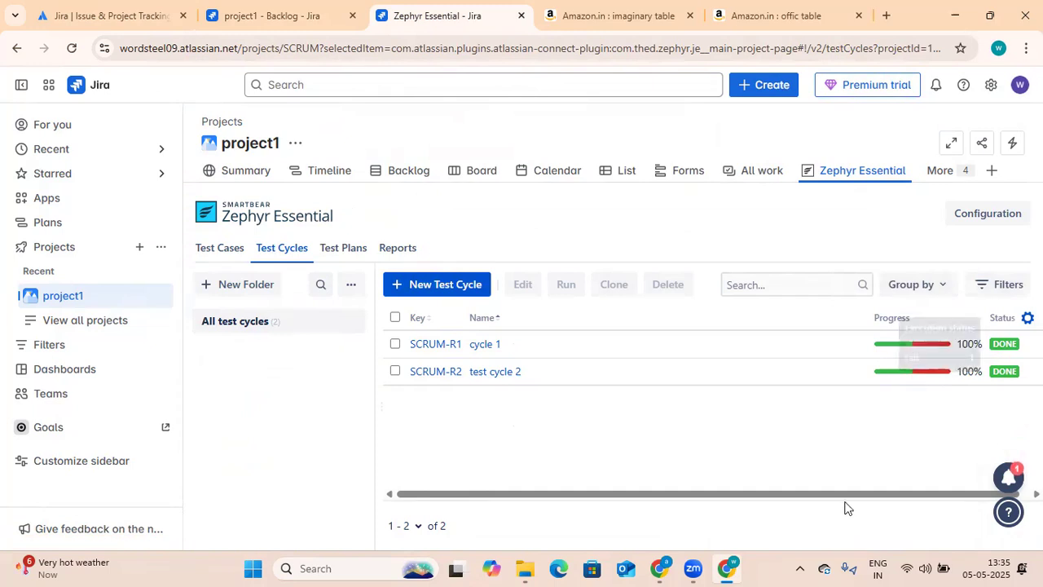
{"action": "mouse_move", "coordinate": [898, 381]}
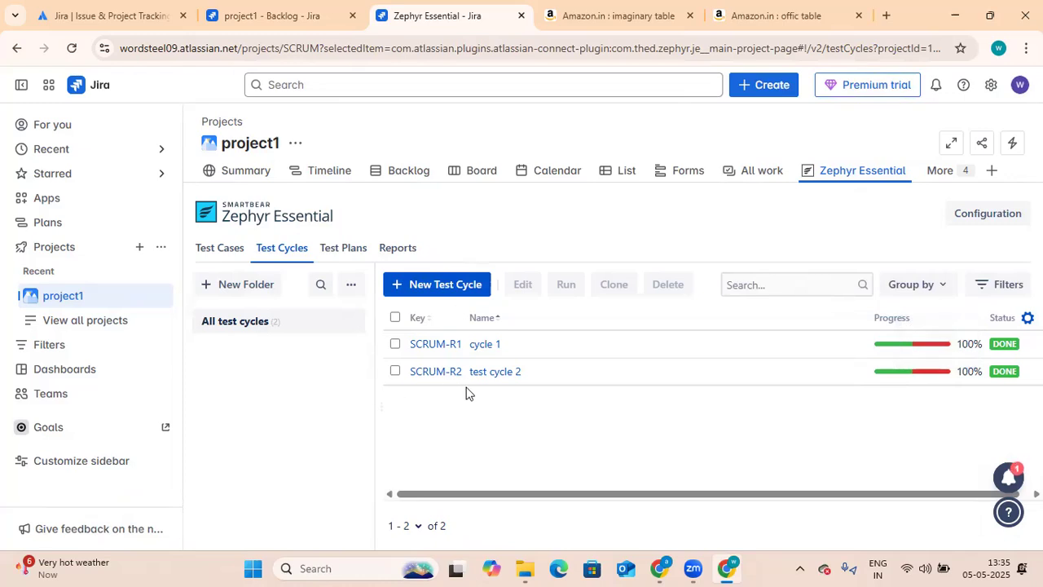
Open test cycle 2 and examine its details and traceability
{"action": "left_click", "coordinate": [440, 371]}
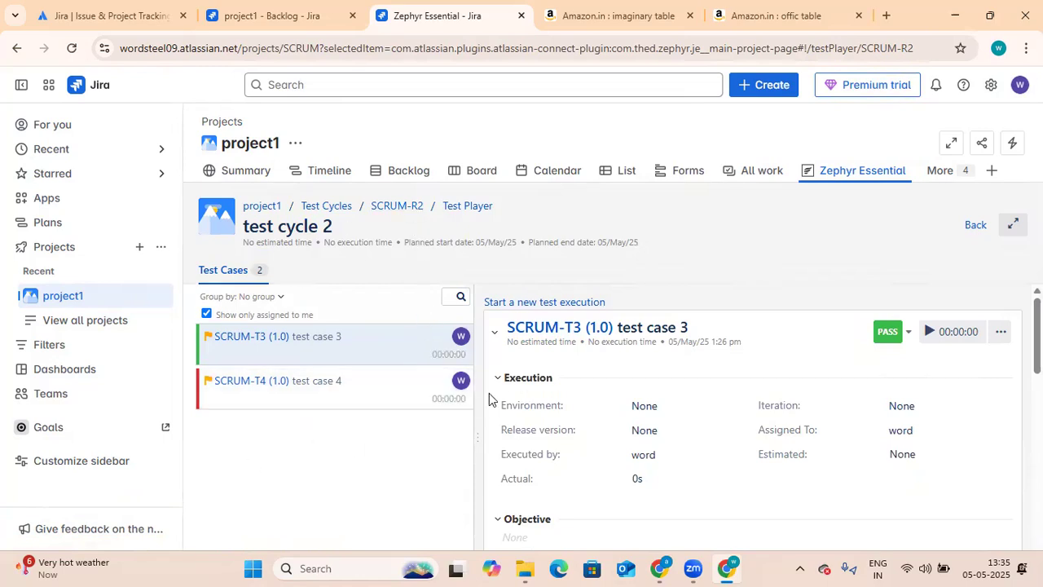
{"action": "left_click", "coordinate": [397, 206]}
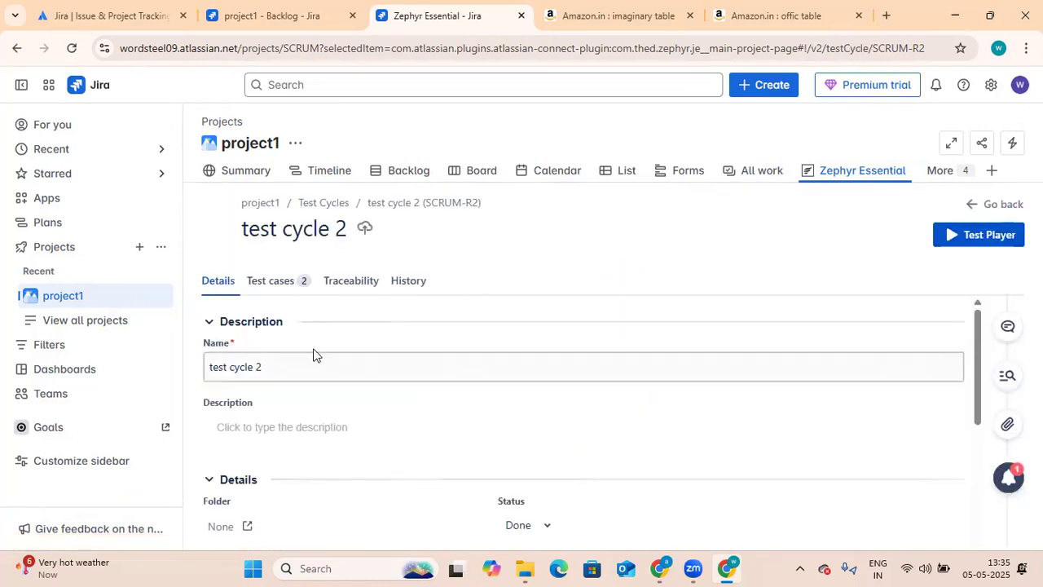
{"action": "scroll", "coordinate": [372, 373], "scroll_direction": "down", "scroll_amount": 2}
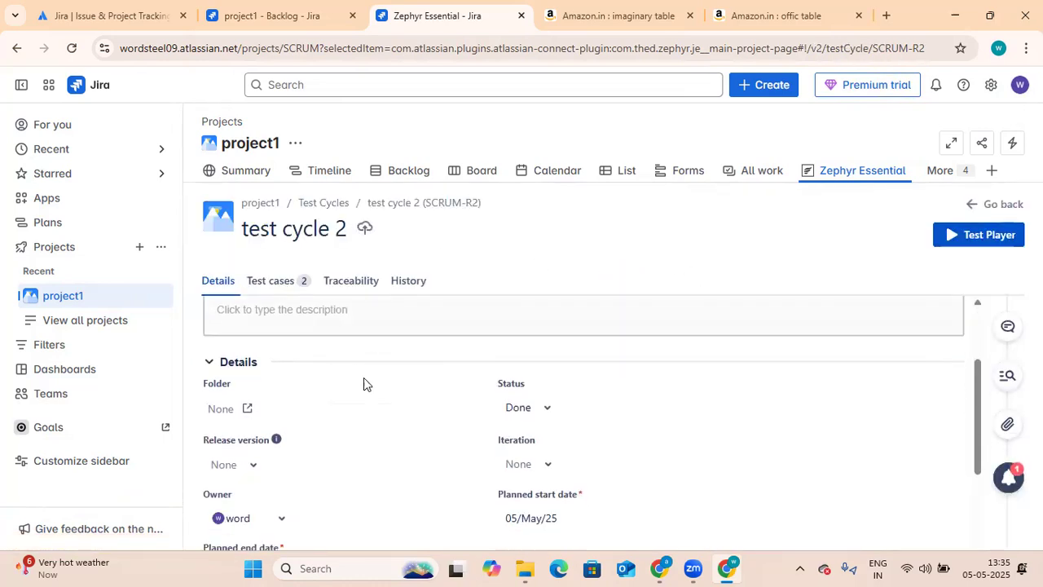
{"action": "left_click", "coordinate": [277, 287]}
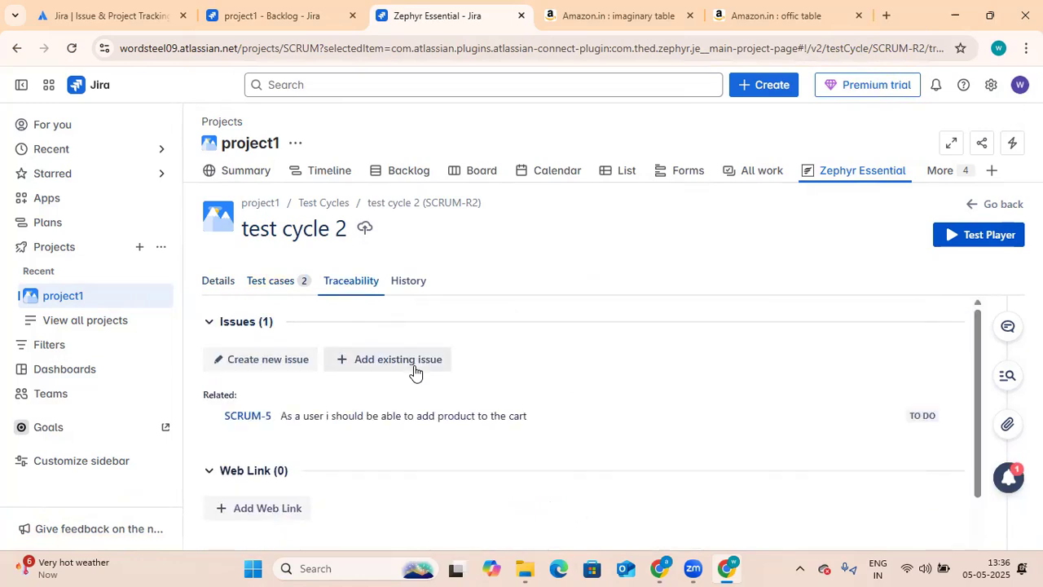
{"action": "left_click", "coordinate": [413, 365]}
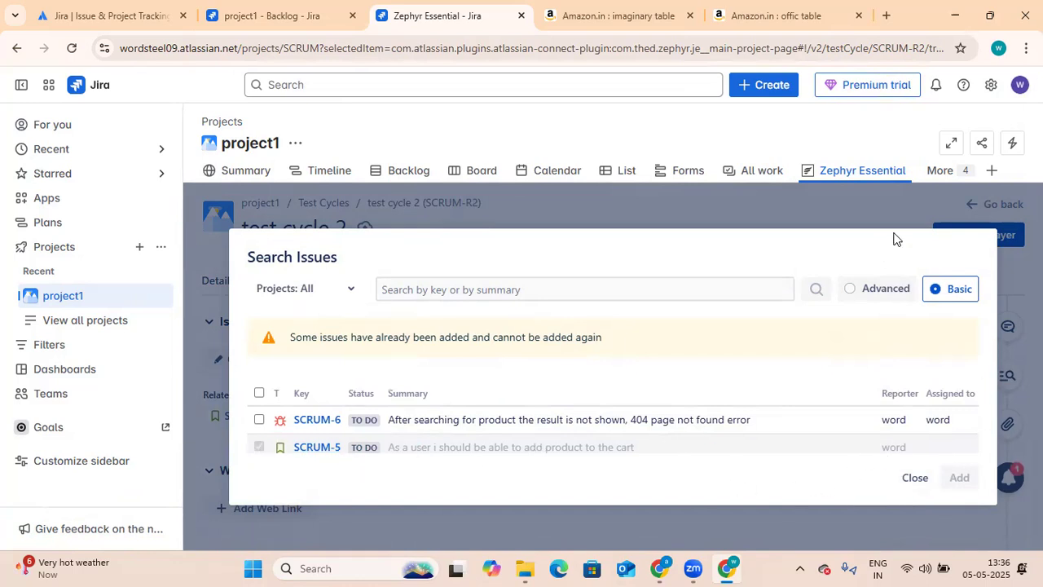
{"action": "left_click", "coordinate": [875, 214]}
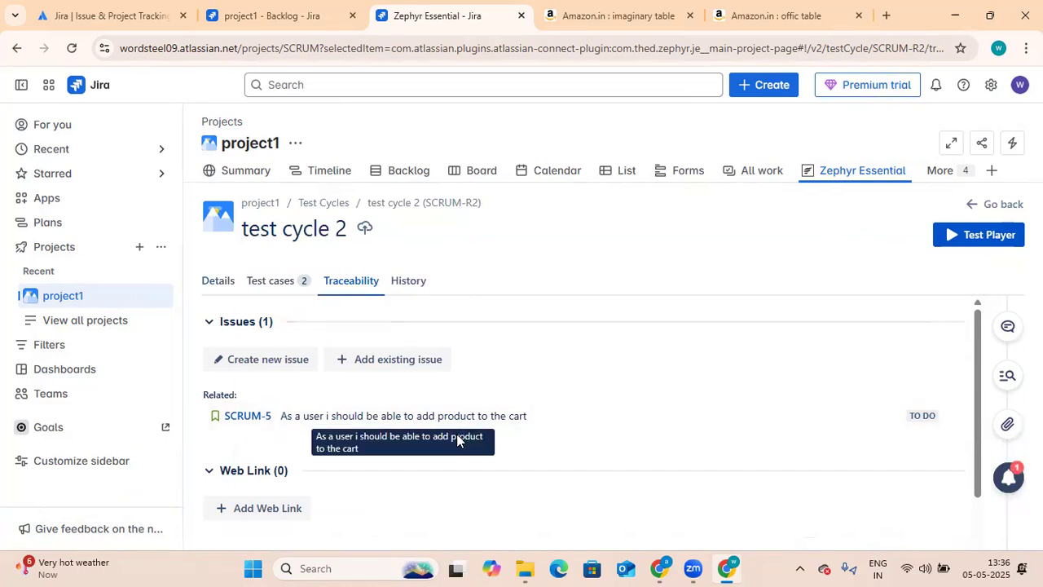
{"action": "left_click", "coordinate": [407, 367]}
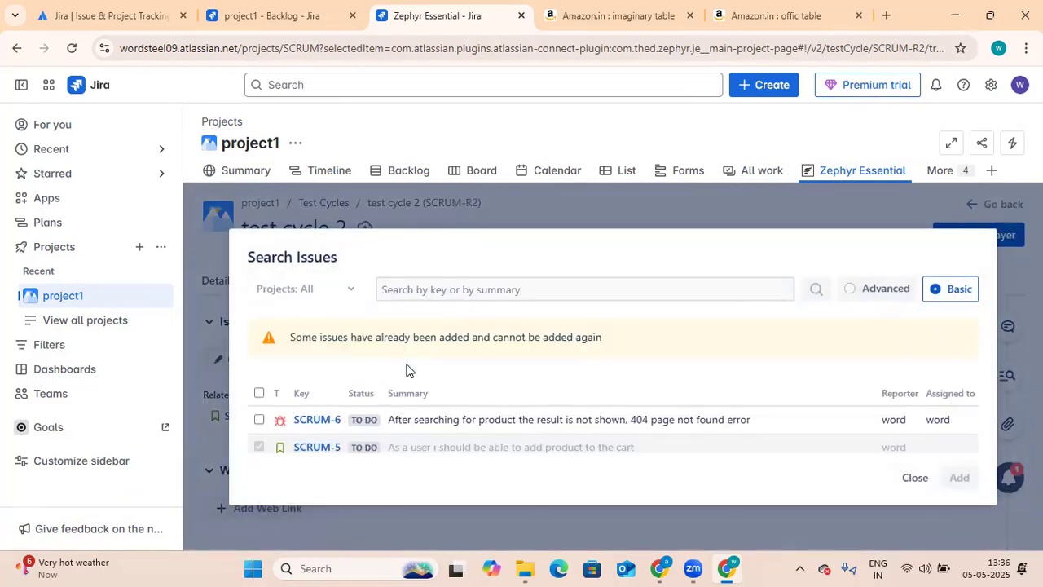
{"action": "left_click", "coordinate": [877, 210]}
{"action": "left_click", "coordinate": [302, 364]}
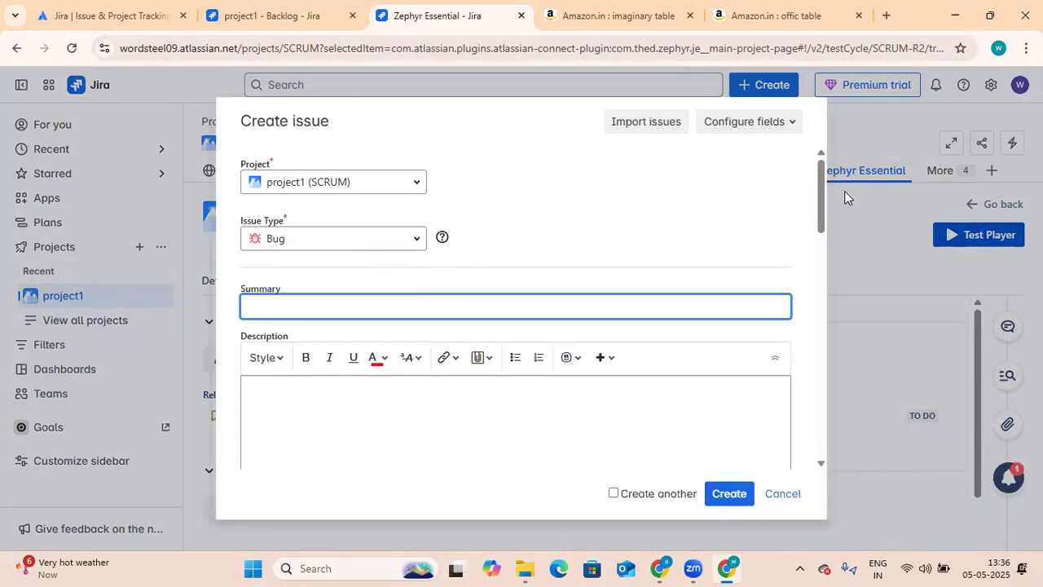
{"action": "left_click", "coordinate": [782, 492]}
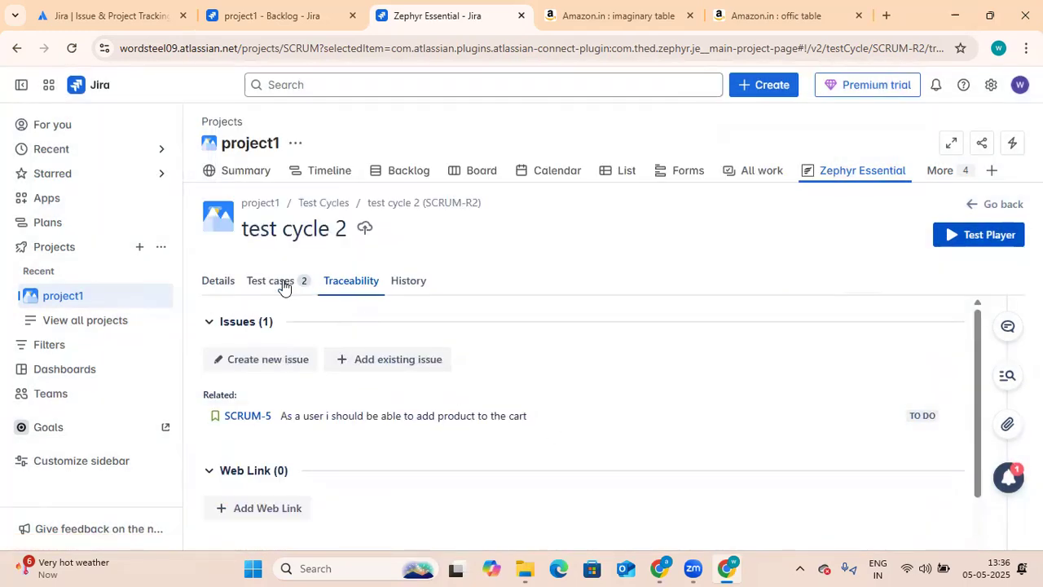
Return to test cycle 2's test cases, open test case 4 and look through its details
{"action": "left_click", "coordinate": [282, 284]}
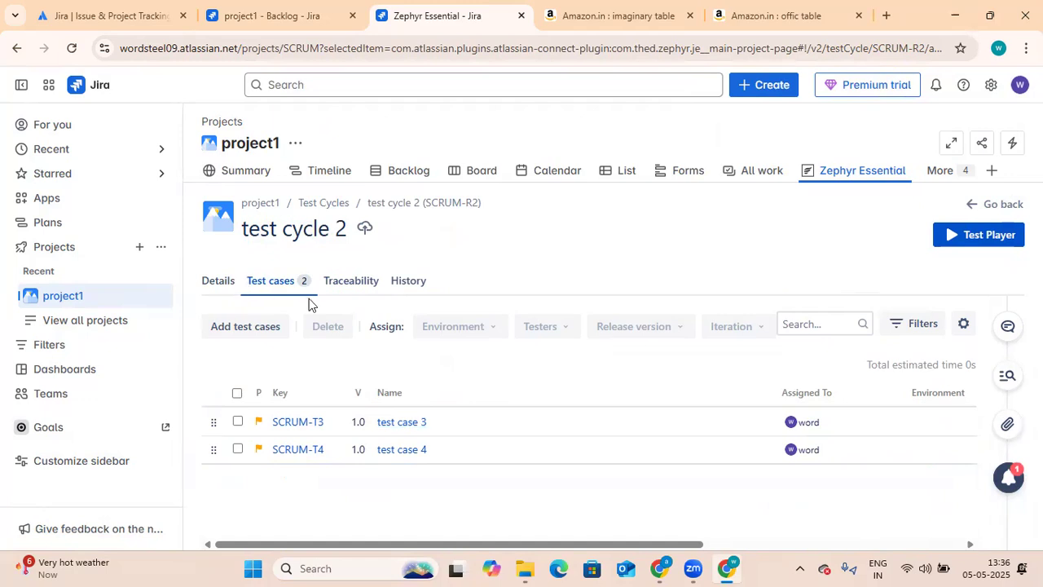
{"action": "left_click", "coordinate": [398, 451]}
{"action": "scroll", "coordinate": [463, 446], "scroll_direction": "down", "scroll_amount": 3}
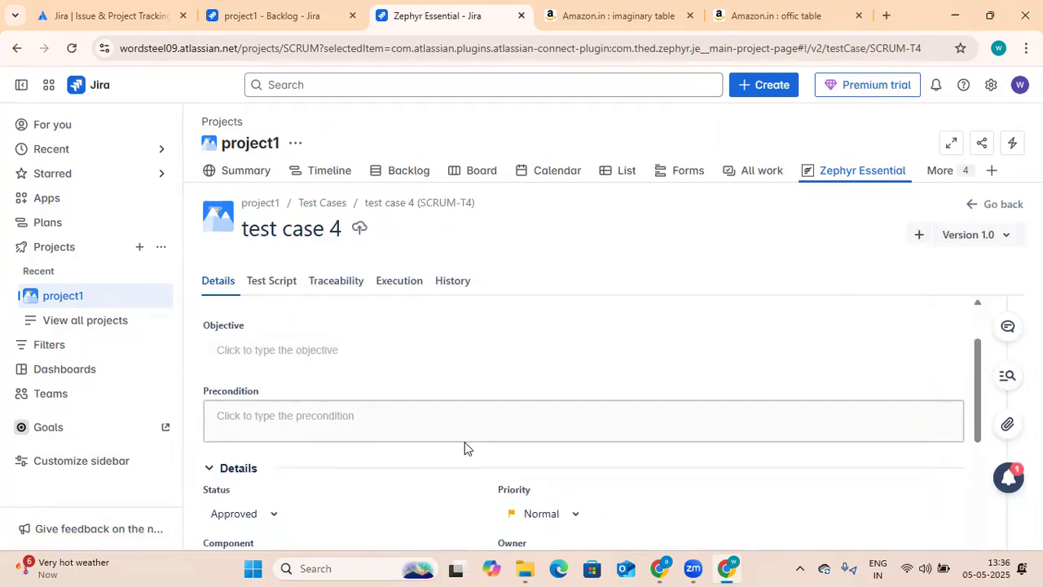
{"action": "scroll", "coordinate": [465, 443], "scroll_direction": "down", "scroll_amount": 3}
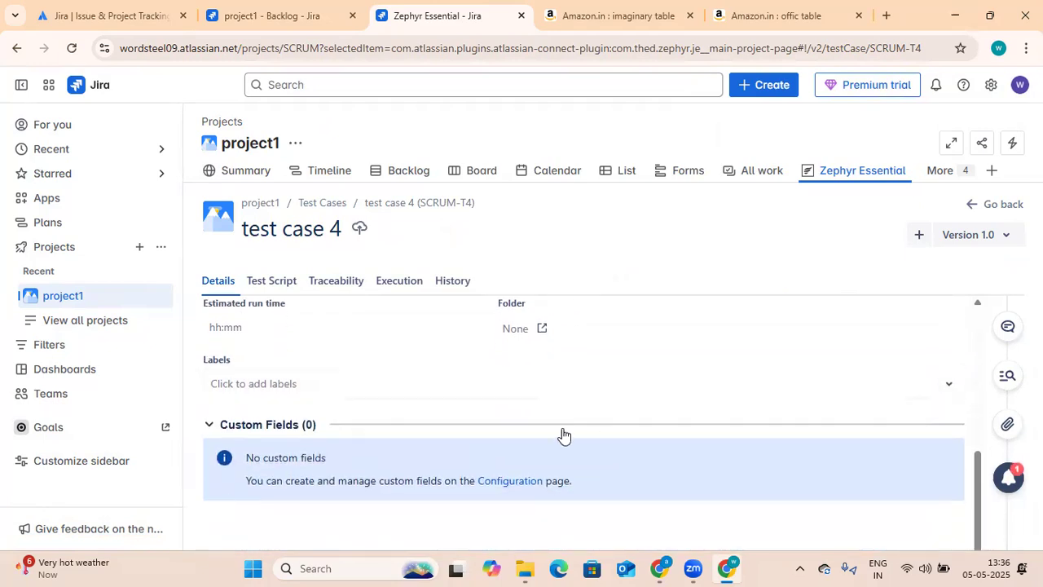
{"action": "scroll", "coordinate": [582, 448], "scroll_direction": "up", "scroll_amount": 5}
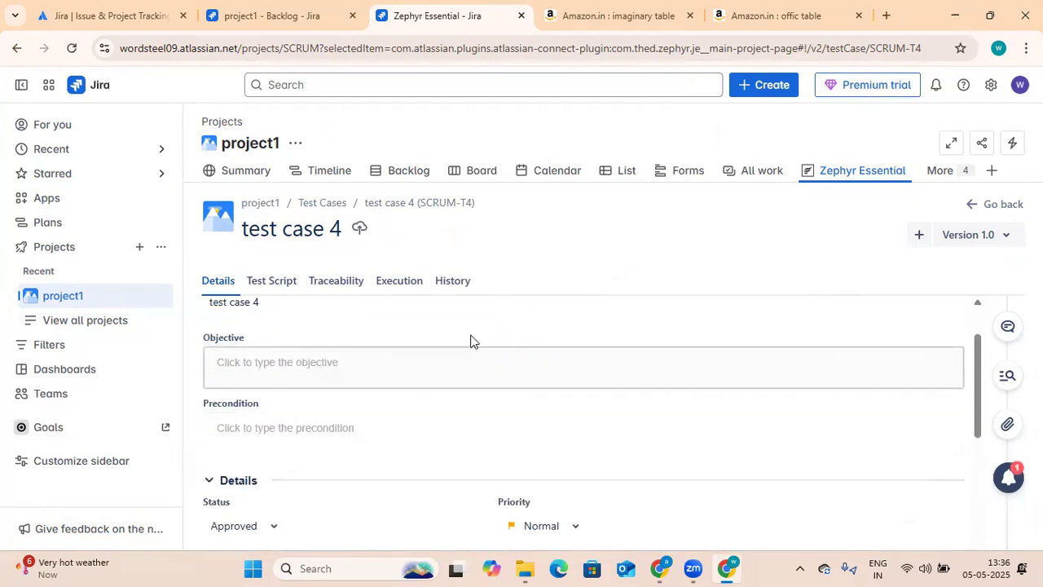
Review test case 4's test script steps and the status options in its details
{"action": "left_click", "coordinate": [277, 280]}
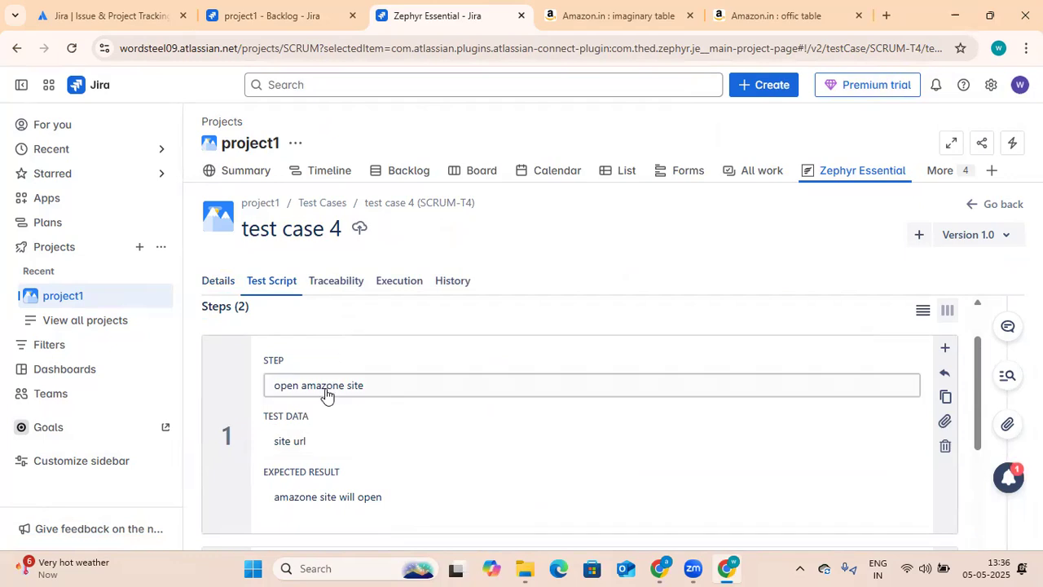
{"action": "scroll", "coordinate": [330, 407], "scroll_direction": "down", "scroll_amount": 2}
{"action": "scroll", "coordinate": [332, 444], "scroll_direction": "down", "scroll_amount": 2}
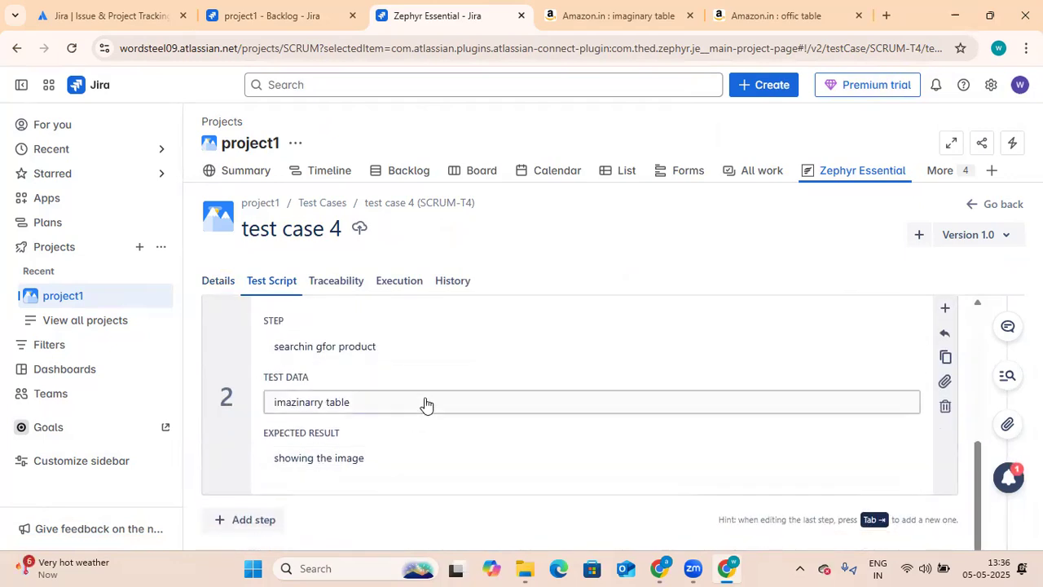
{"action": "scroll", "coordinate": [426, 401], "scroll_direction": "up", "scroll_amount": 2}
{"action": "scroll", "coordinate": [429, 398], "scroll_direction": "up", "scroll_amount": 3}
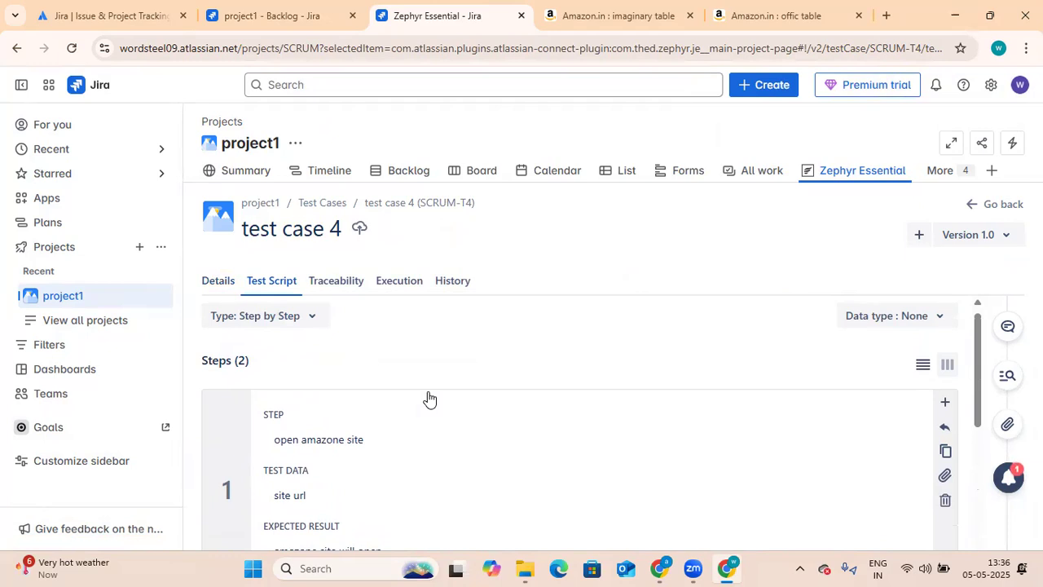
{"action": "left_click", "coordinate": [218, 282]}
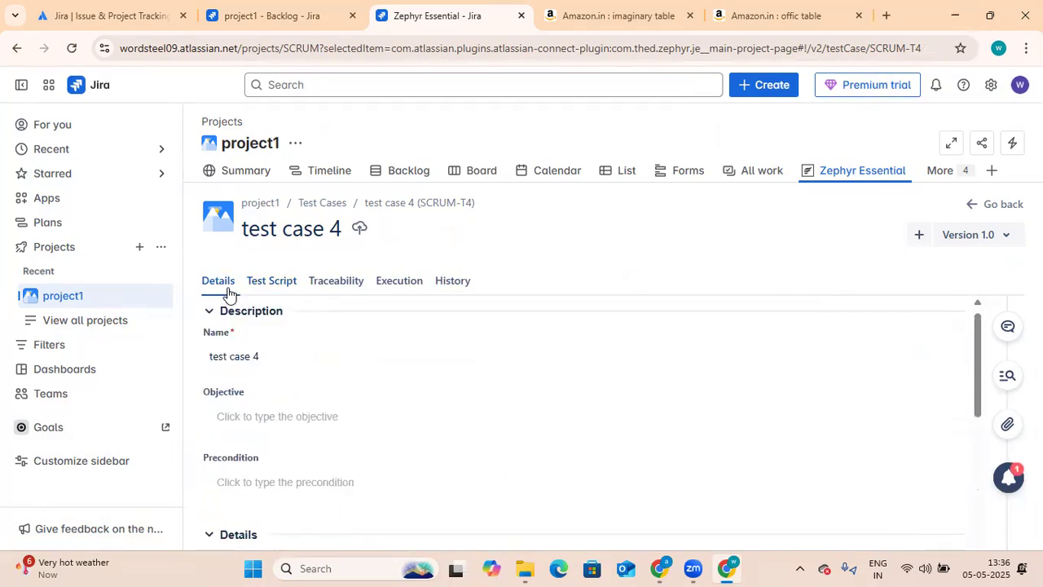
{"action": "scroll", "coordinate": [233, 350], "scroll_direction": "down", "scroll_amount": 2}
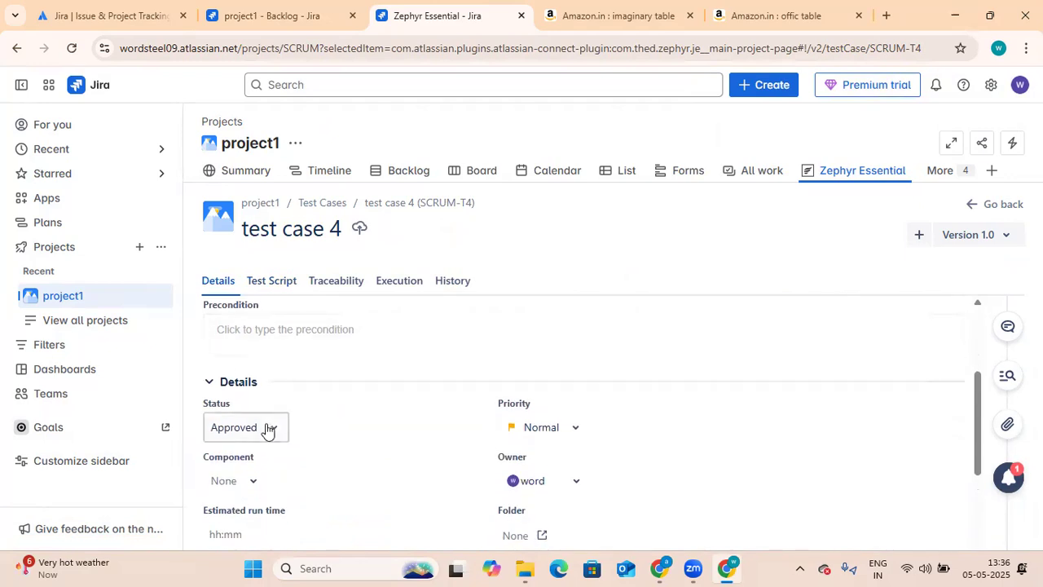
{"action": "left_click", "coordinate": [275, 431]}
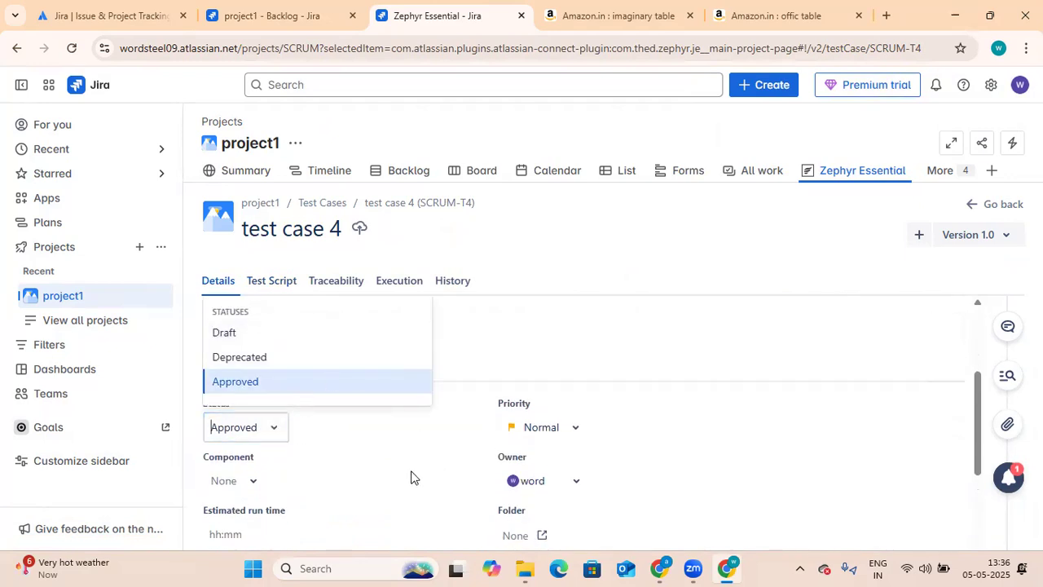
Open test case 4's execution SCRUM-E4 and mark step 2, the product search, as Pass
{"action": "left_click", "coordinate": [413, 288]}
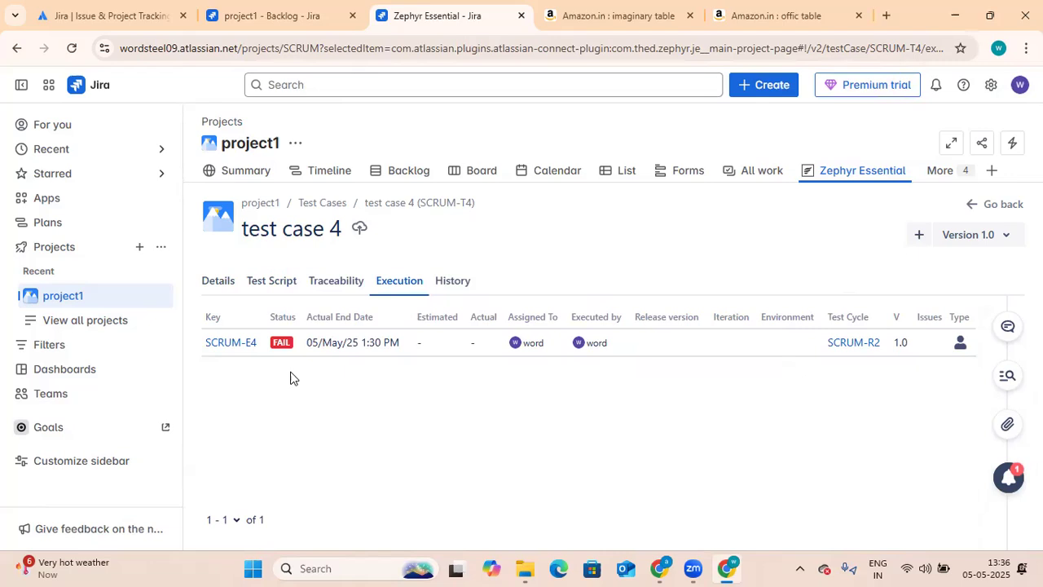
{"action": "left_click", "coordinate": [230, 344]}
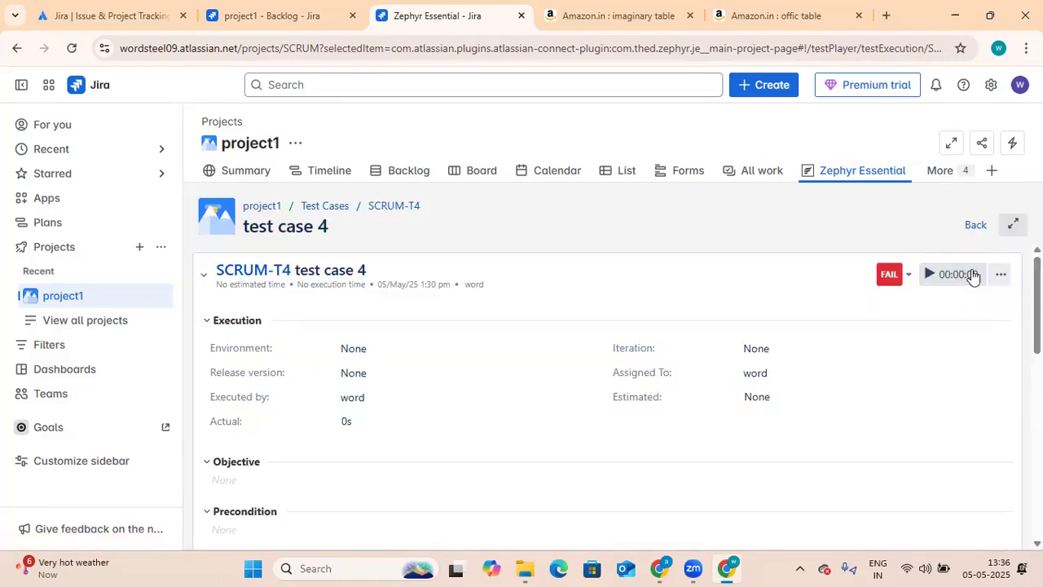
{"action": "scroll", "coordinate": [810, 398], "scroll_direction": "down", "scroll_amount": 5}
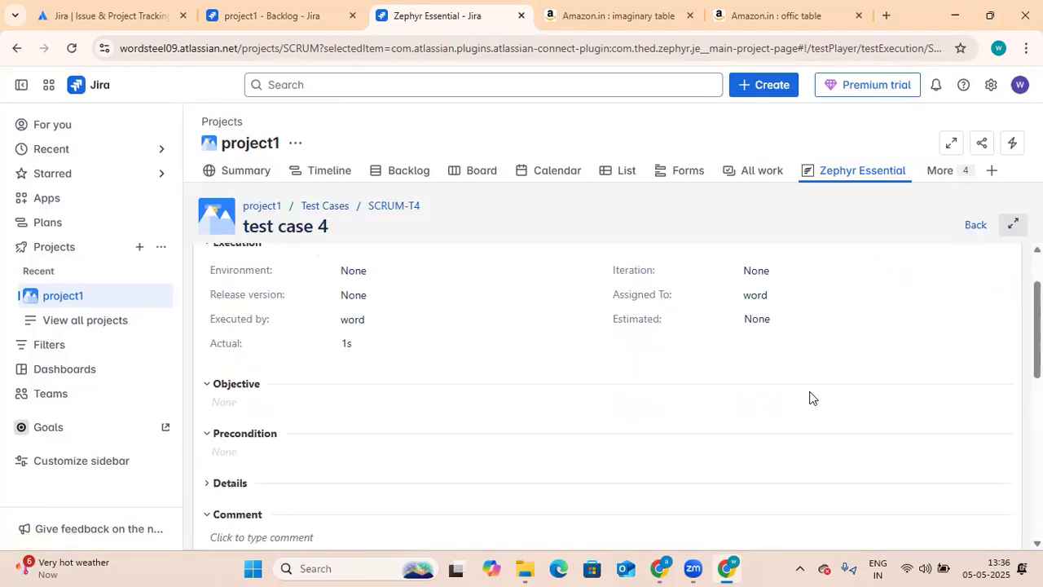
{"action": "scroll", "coordinate": [628, 429], "scroll_direction": "down", "scroll_amount": 3}
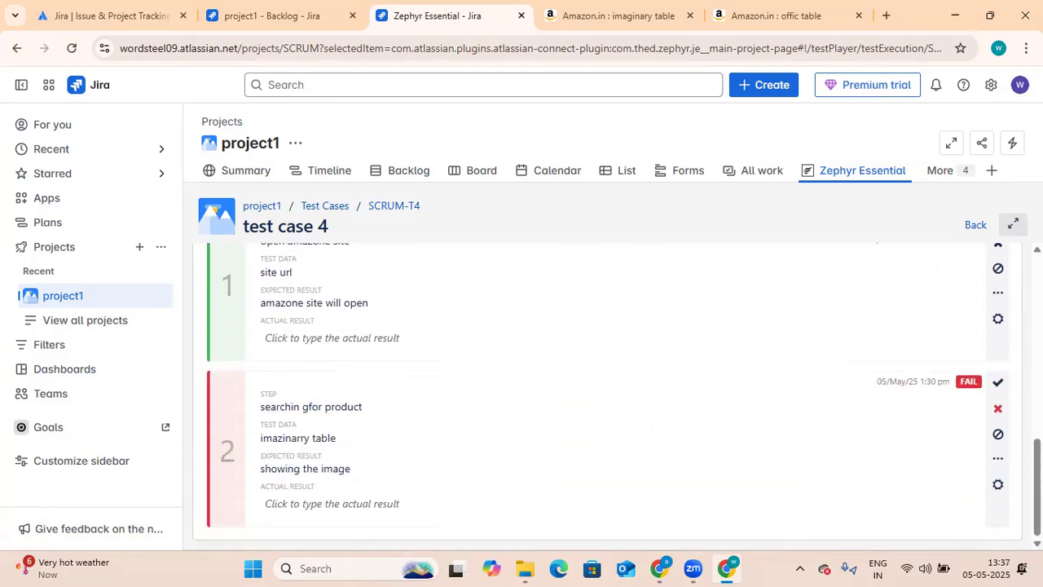
{"action": "left_click", "coordinate": [997, 382]}
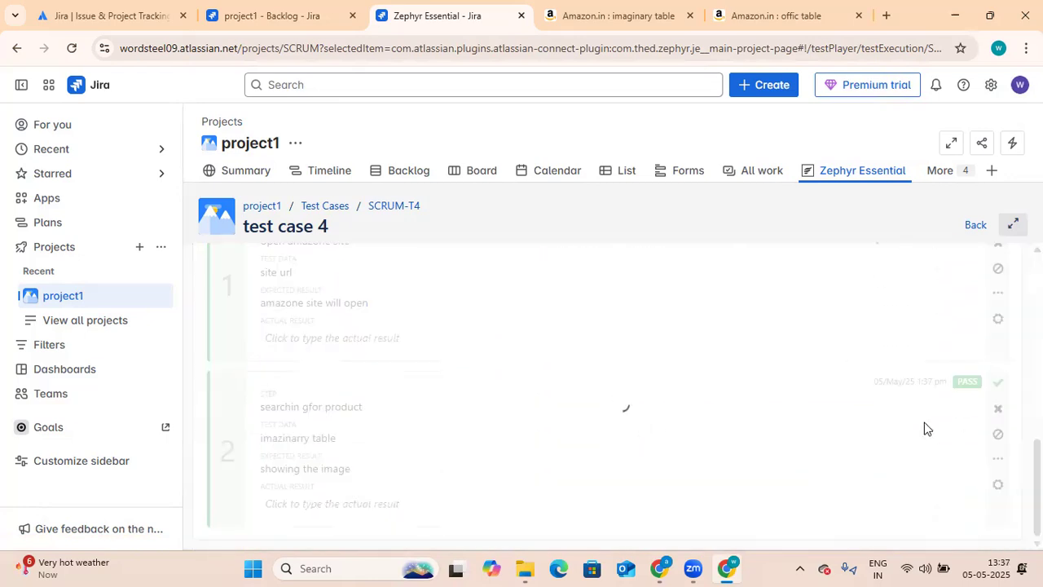
{"action": "scroll", "coordinate": [873, 431], "scroll_direction": "up", "scroll_amount": 8}
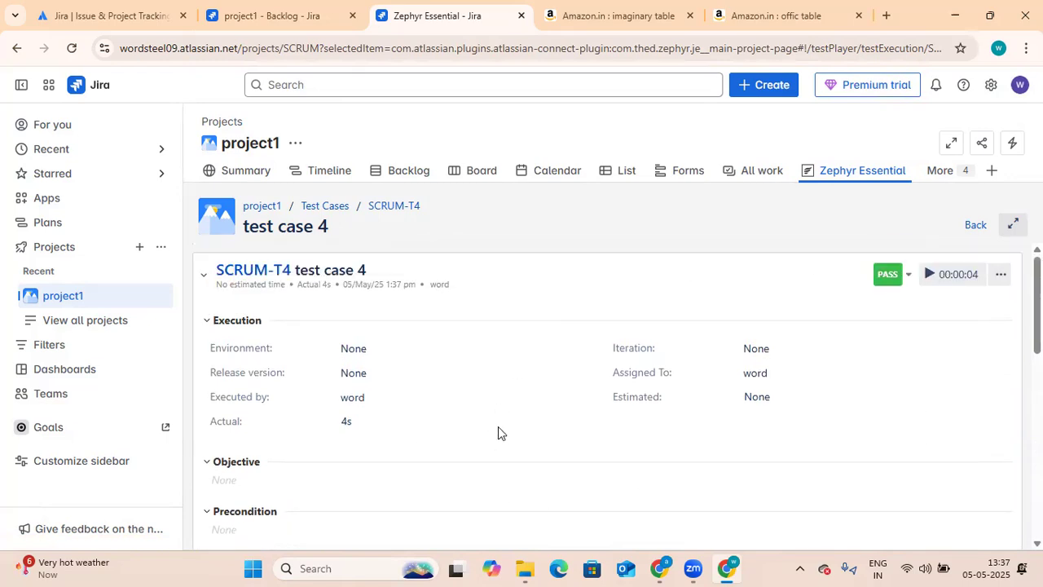
Return to the test case list to check the results, and check the progress of the test cycles
{"action": "left_click", "coordinate": [324, 206]}
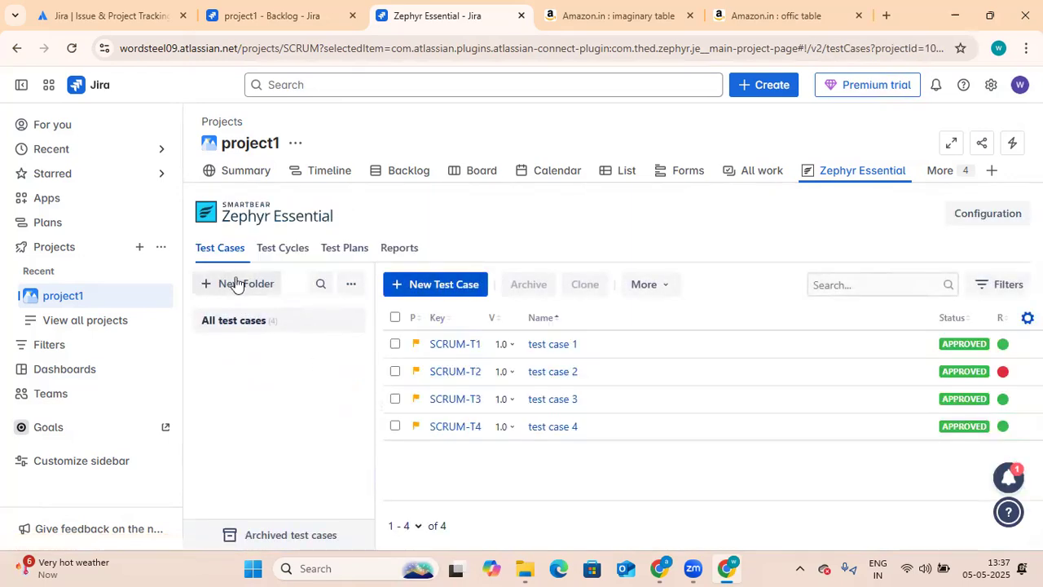
{"action": "left_click", "coordinate": [293, 248]}
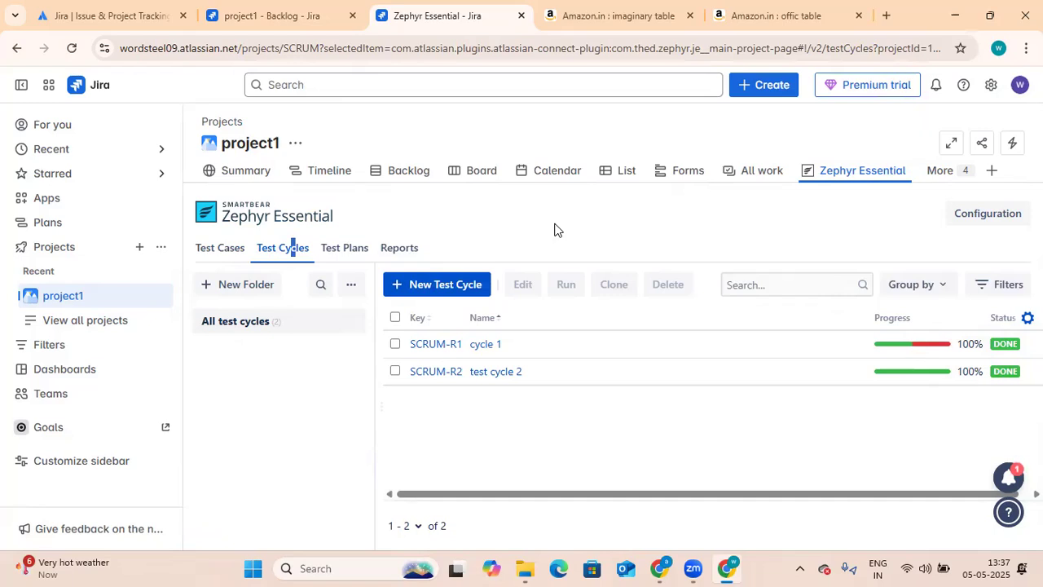
{"action": "left_click", "coordinate": [990, 86]}
{"action": "scroll", "coordinate": [715, 371], "scroll_direction": "down", "scroll_amount": 2}
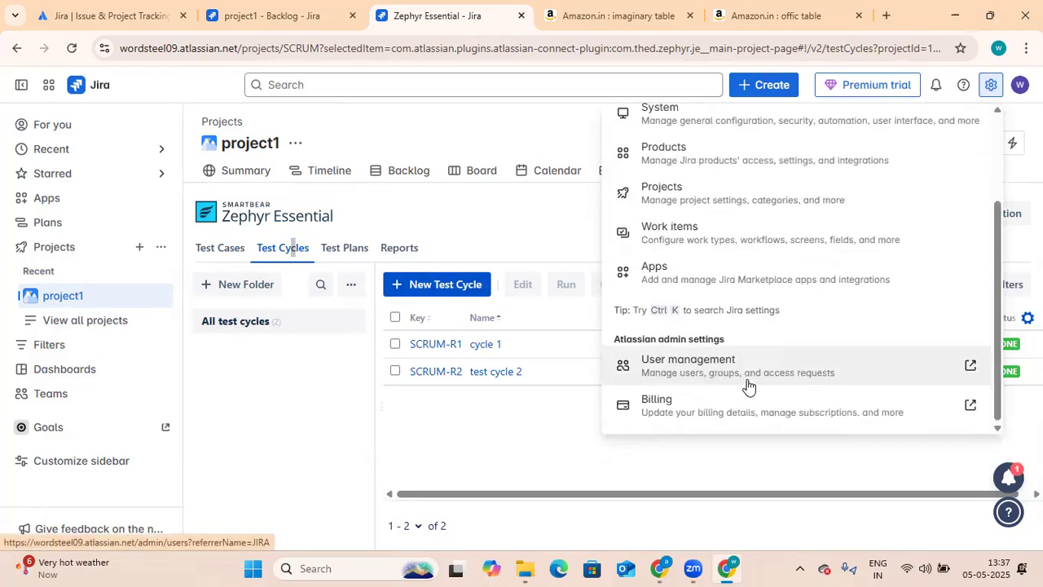
{"action": "left_click", "coordinate": [555, 442]}
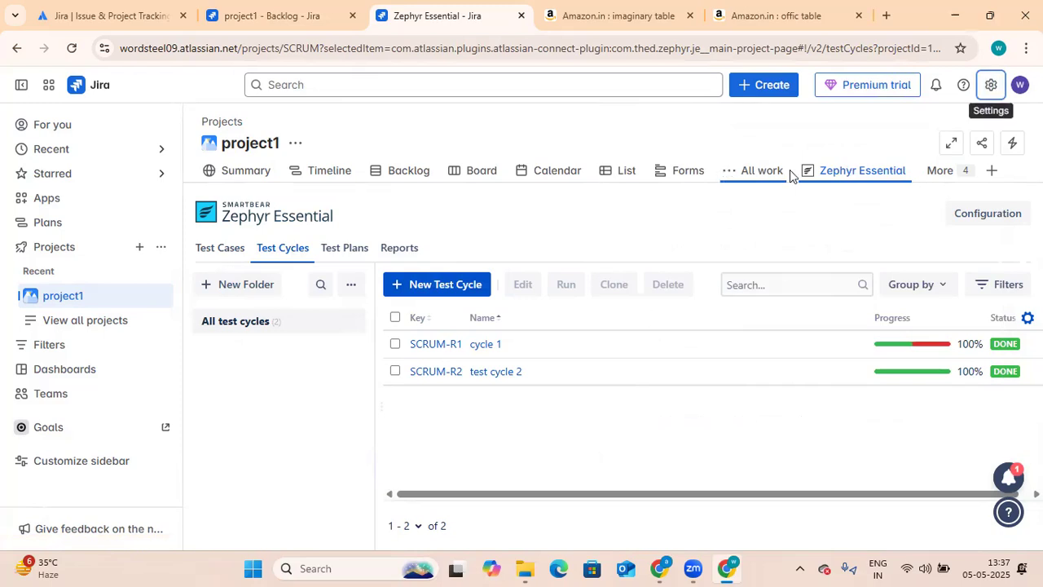